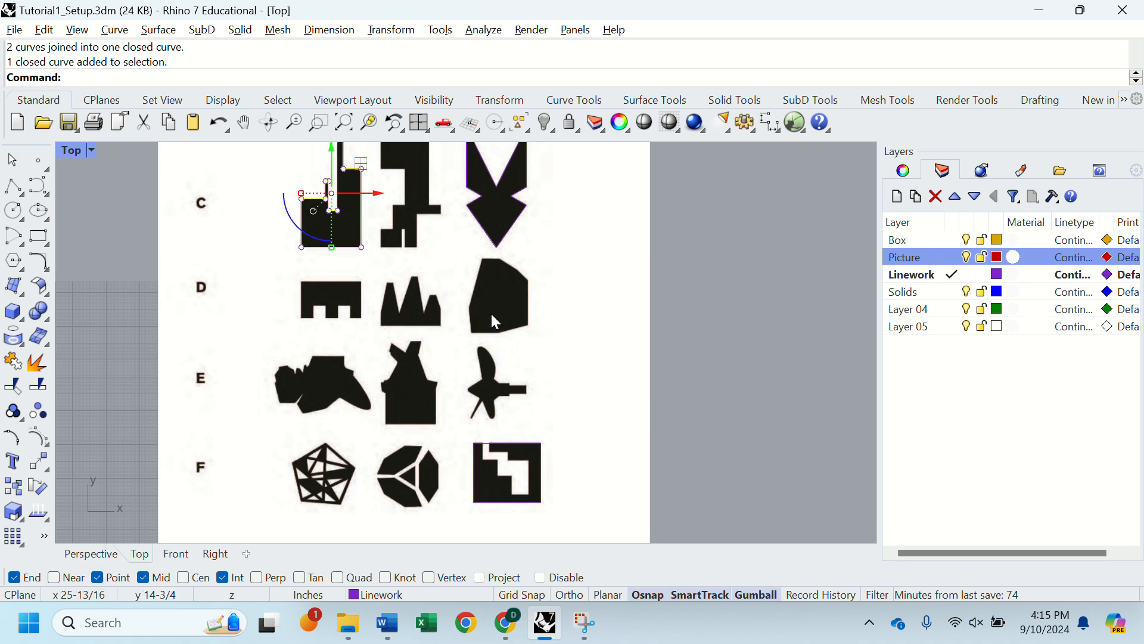
pyautogui.moveTo(491, 314); pyautogui.dragTo(471, 287, button='right')
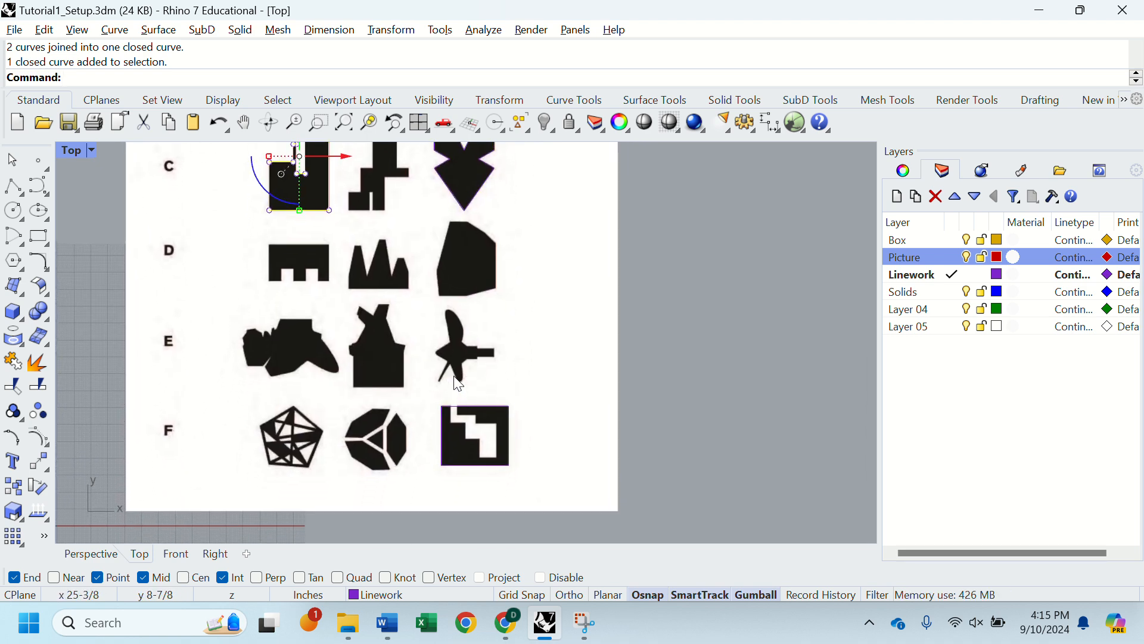
pyautogui.scroll(3, 459, 382)
pyautogui.scroll(-2, 457, 359)
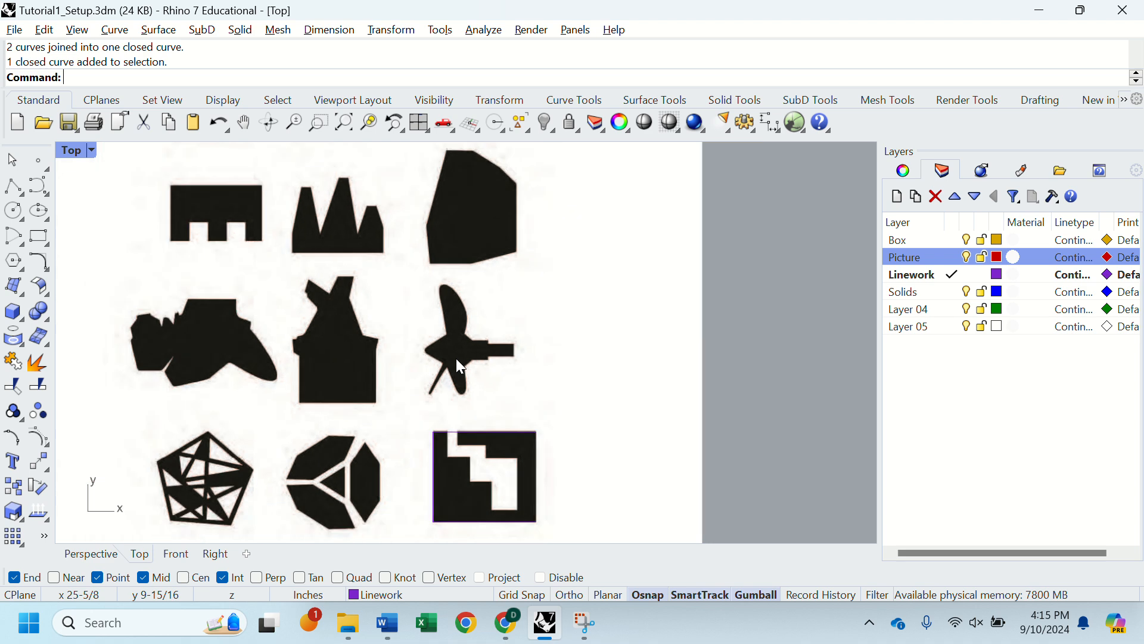
pyautogui.moveTo(412, 363); pyautogui.dragTo(450, 358, button='right')
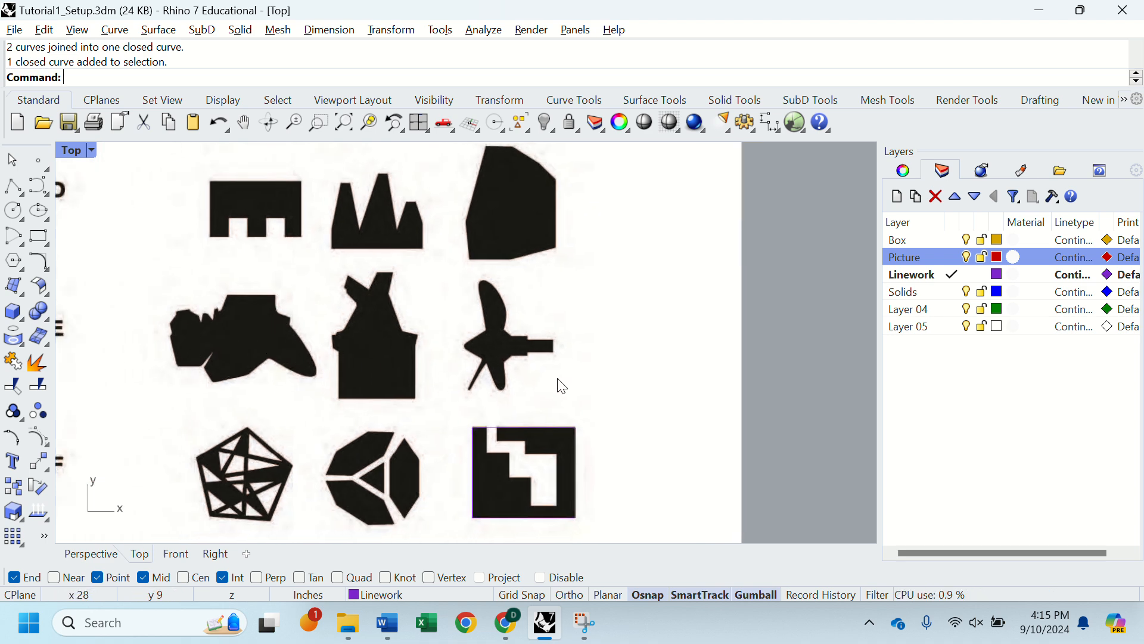
pyautogui.scroll(5, 483, 348)
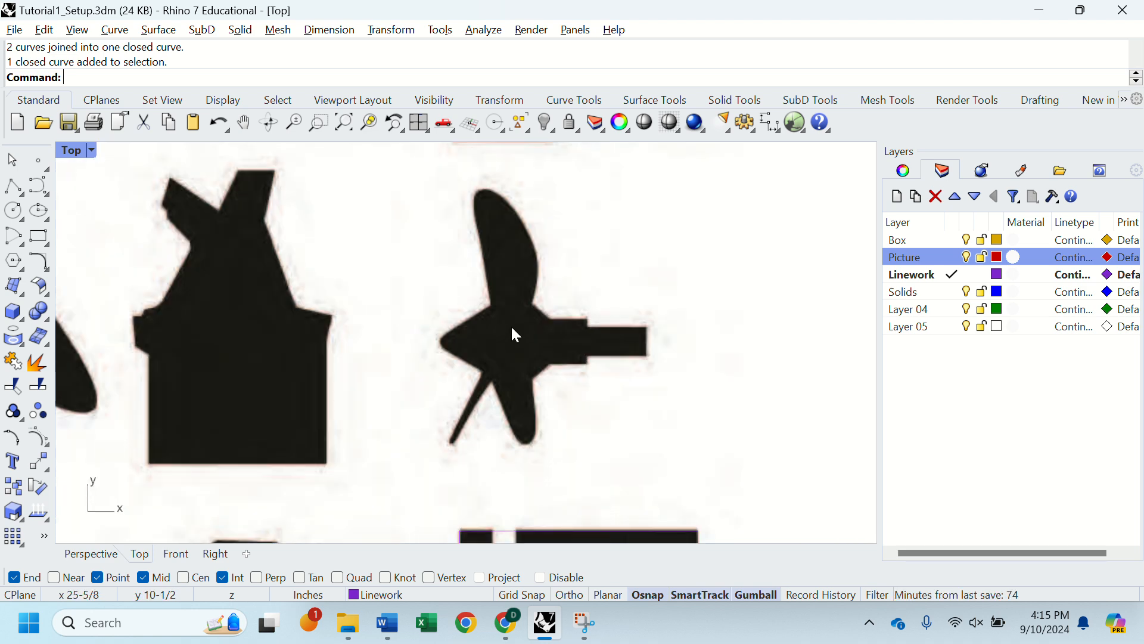
pyautogui.write('Curve')
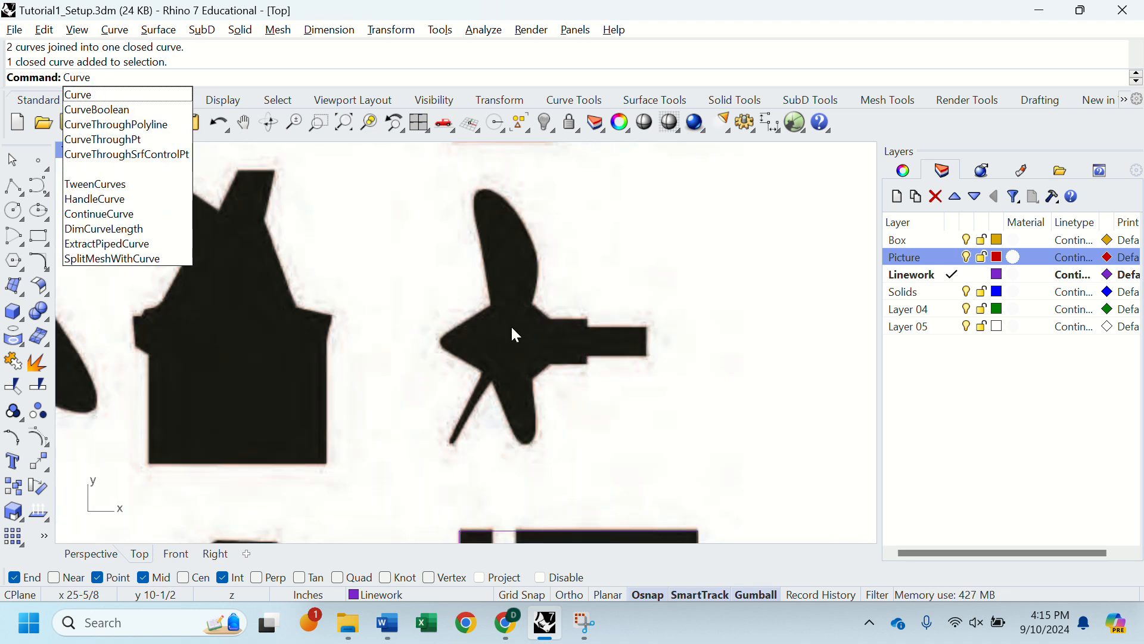
pyautogui.press('Return')
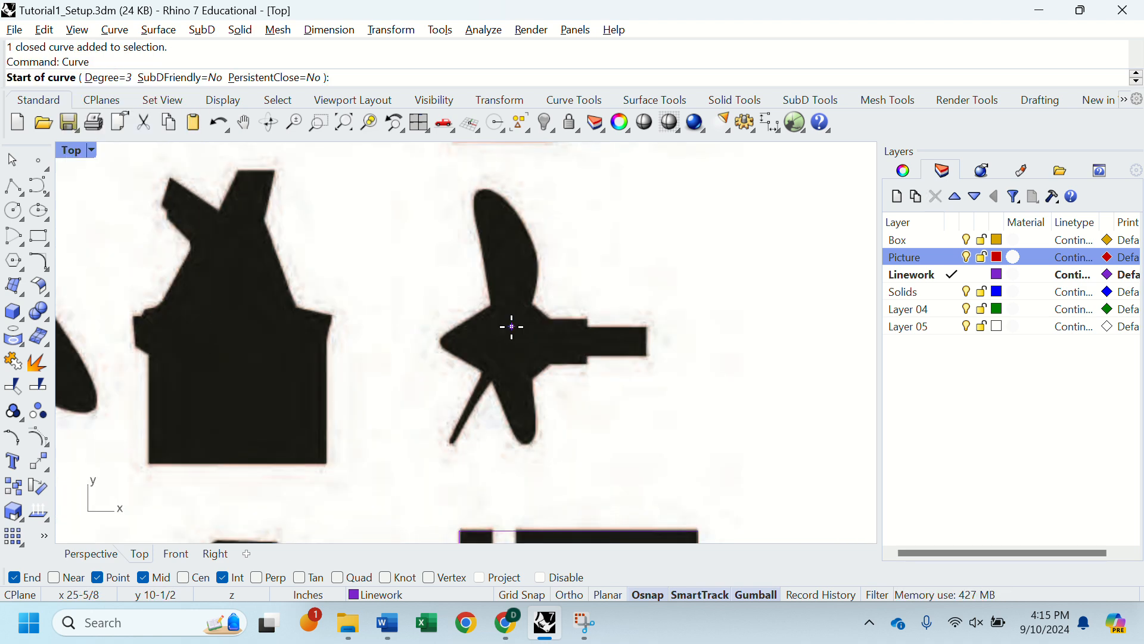
pyautogui.click(533, 304)
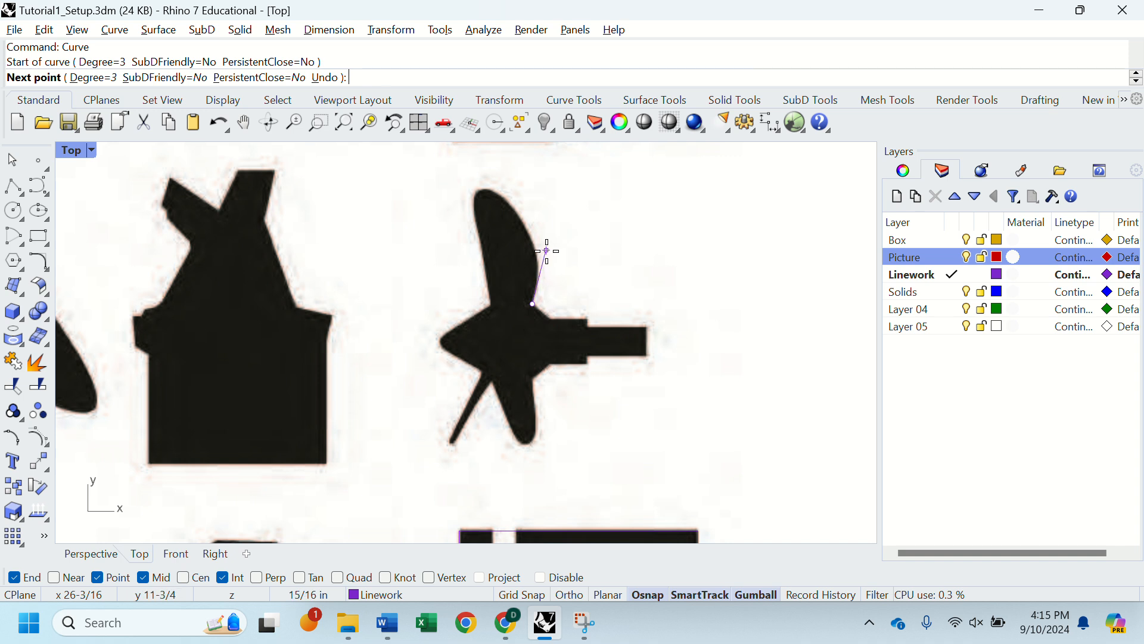
pyautogui.click(576, 263)
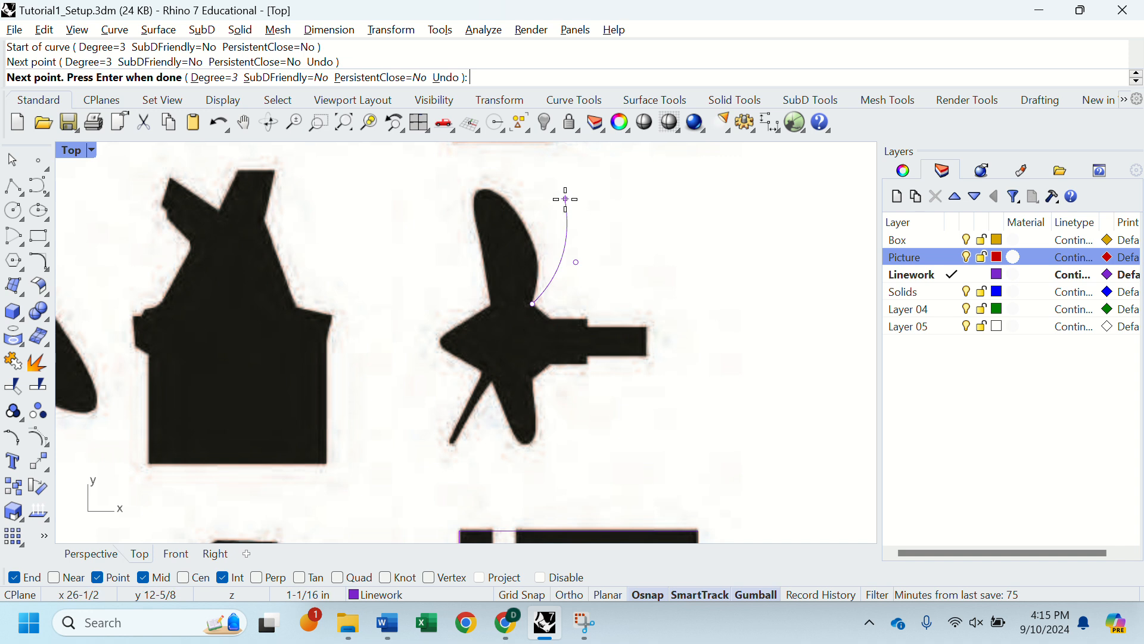
pyautogui.press('Escape')
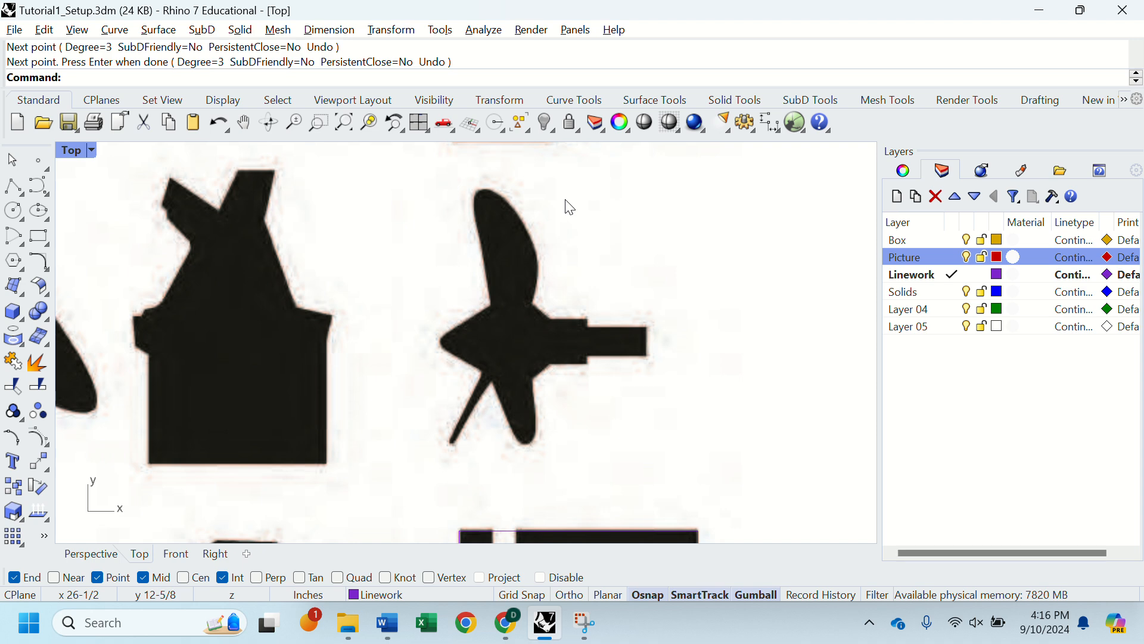
# Step: Draw a line up the left edge of the propeller's upper blade, from about (25-1/4, 10-7/8) to (25-1/16, 12-1/16), and select it
pyautogui.write('Line')
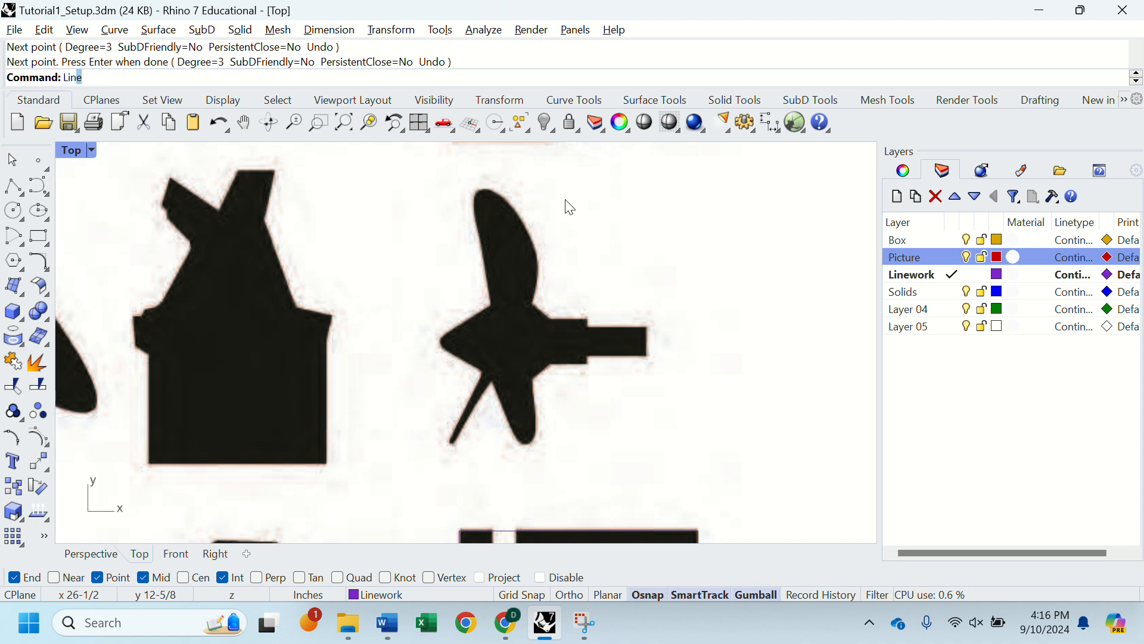
pyautogui.press('Return')
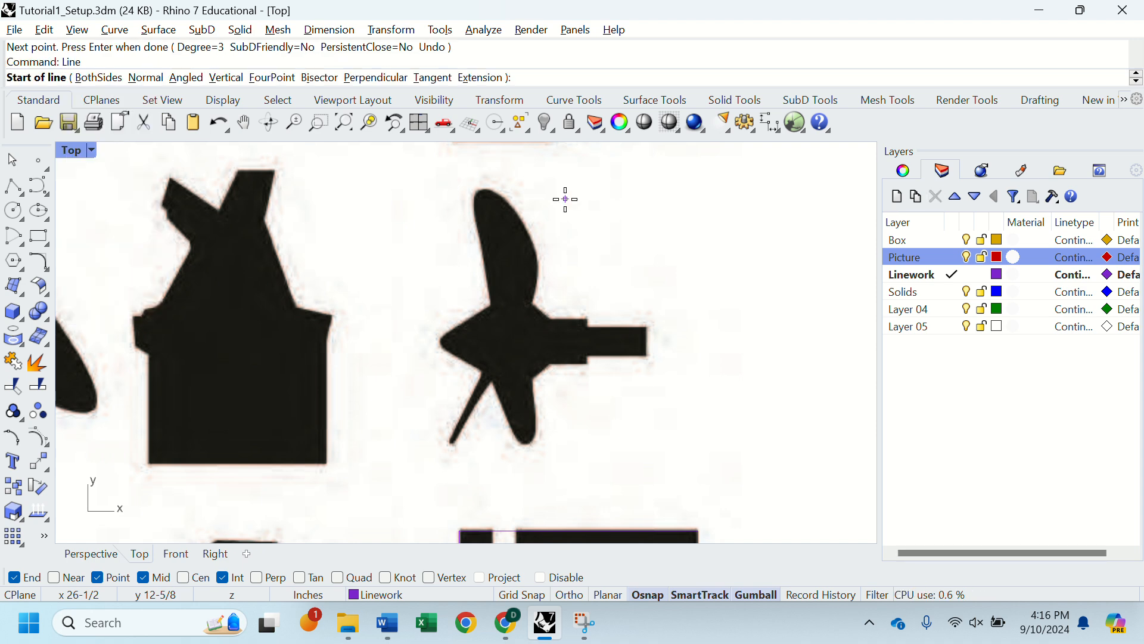
pyautogui.click(491, 305)
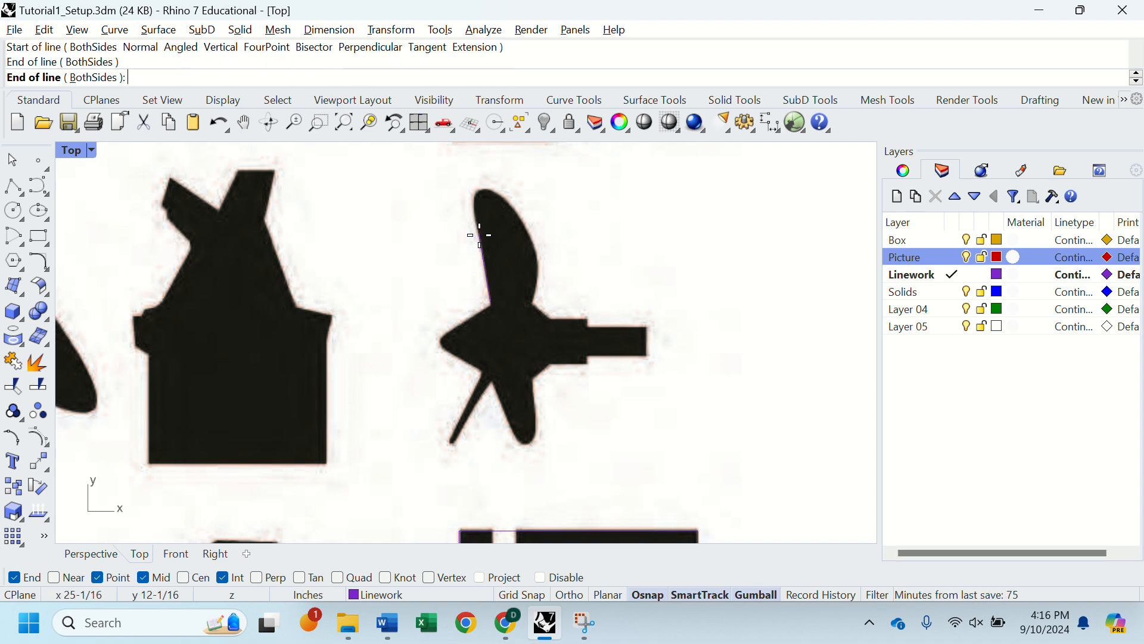
pyautogui.click(480, 235)
pyautogui.click(486, 267)
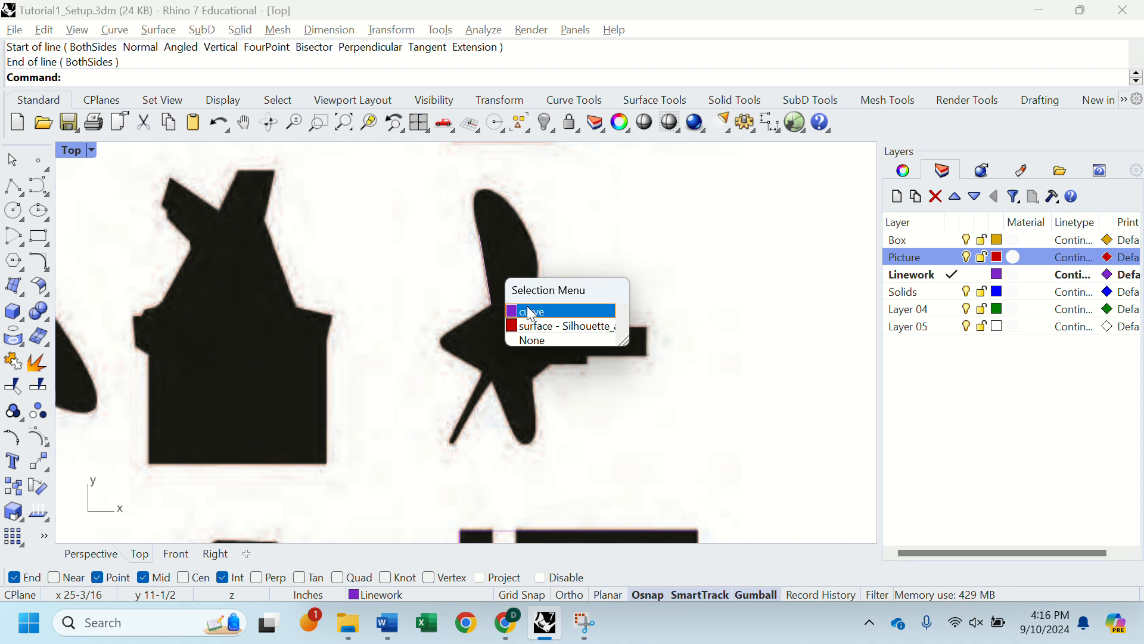
pyautogui.click(578, 310)
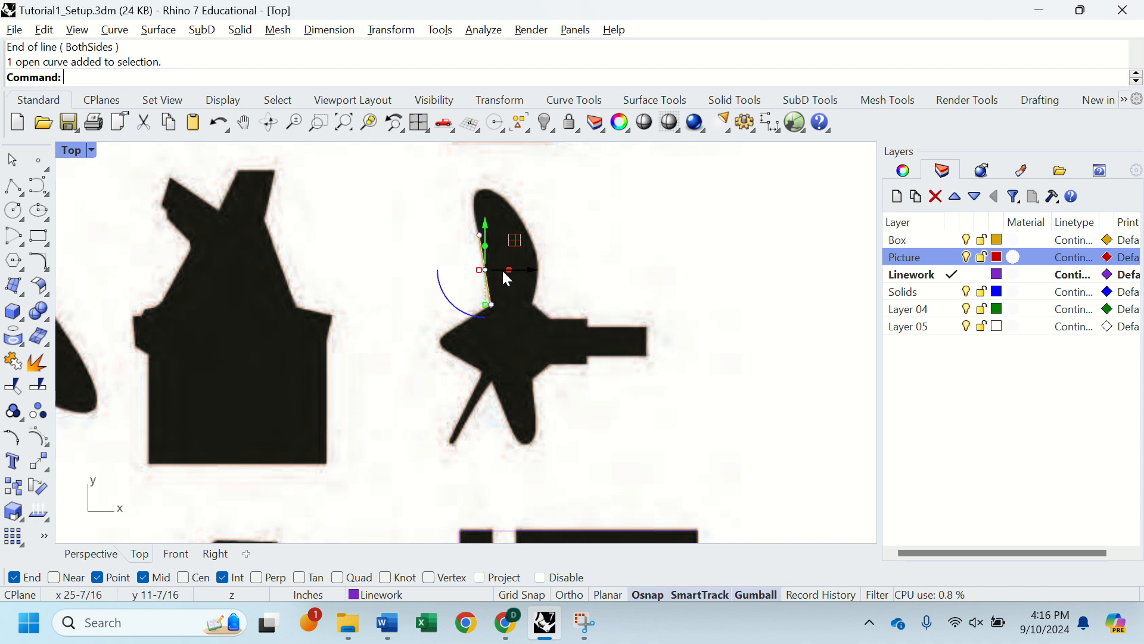
# Step: Start a degree-3 curve at the line's upper end with SmartTrack off, placing the second control point just above it on the blade's edge
pyautogui.write('Curv')
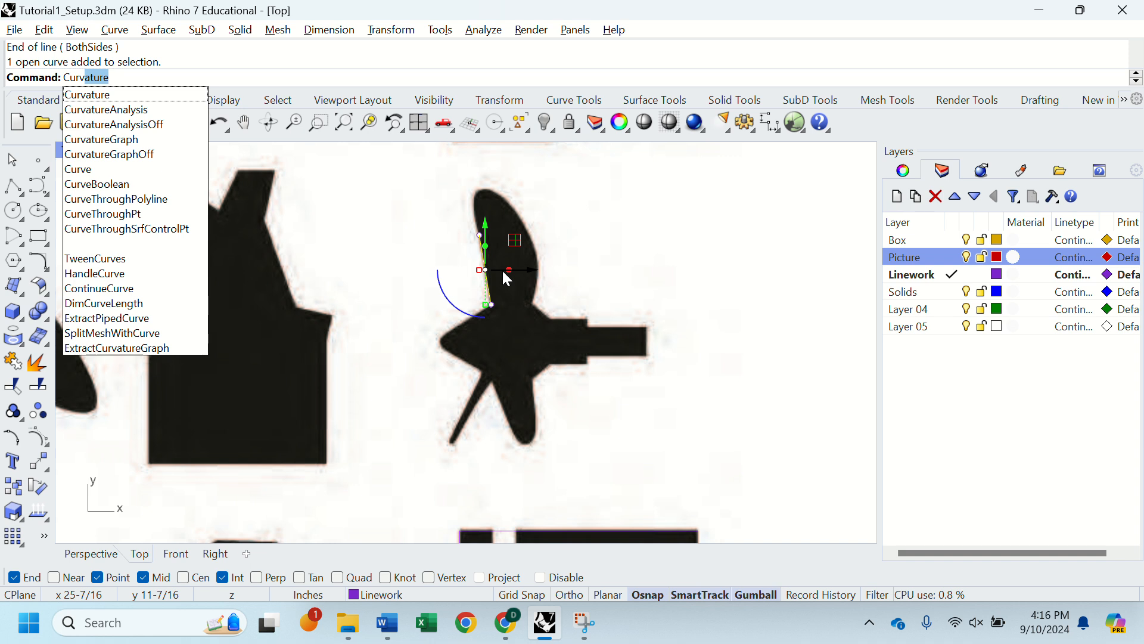
pyautogui.write('e')
pyautogui.press('Return')
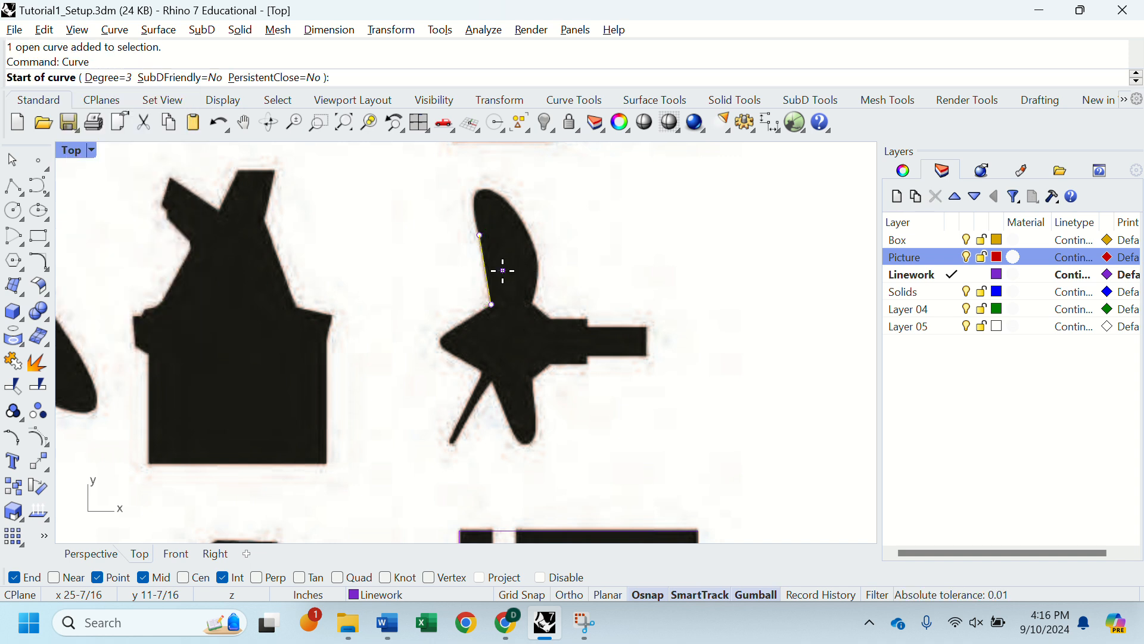
pyautogui.click(481, 235)
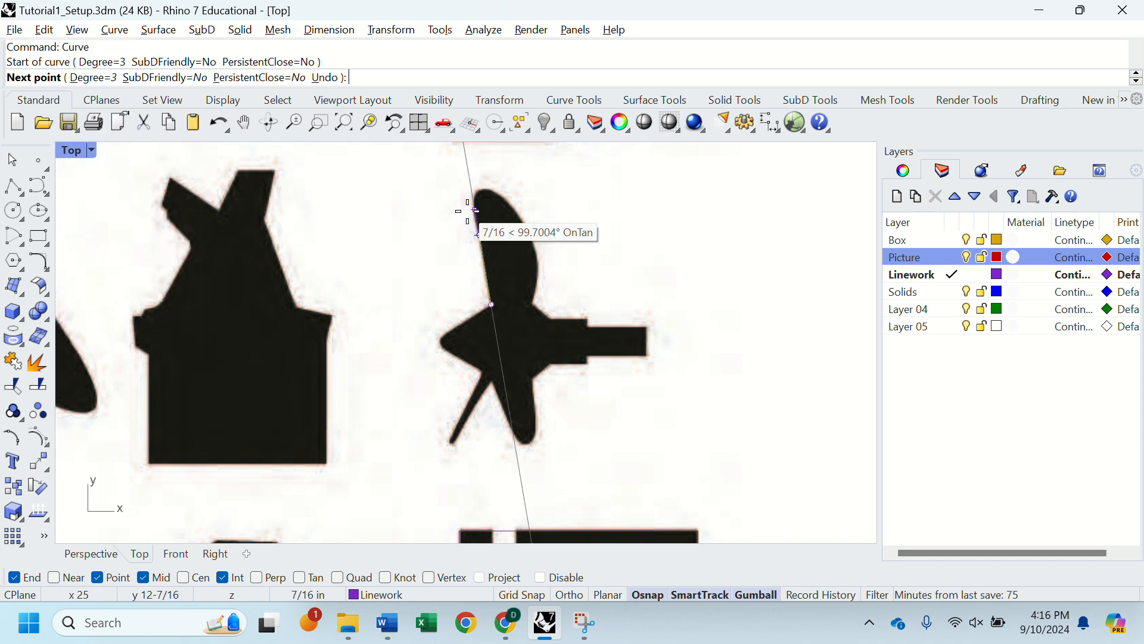
pyautogui.scroll(2, 476, 231)
pyautogui.click(495, 323)
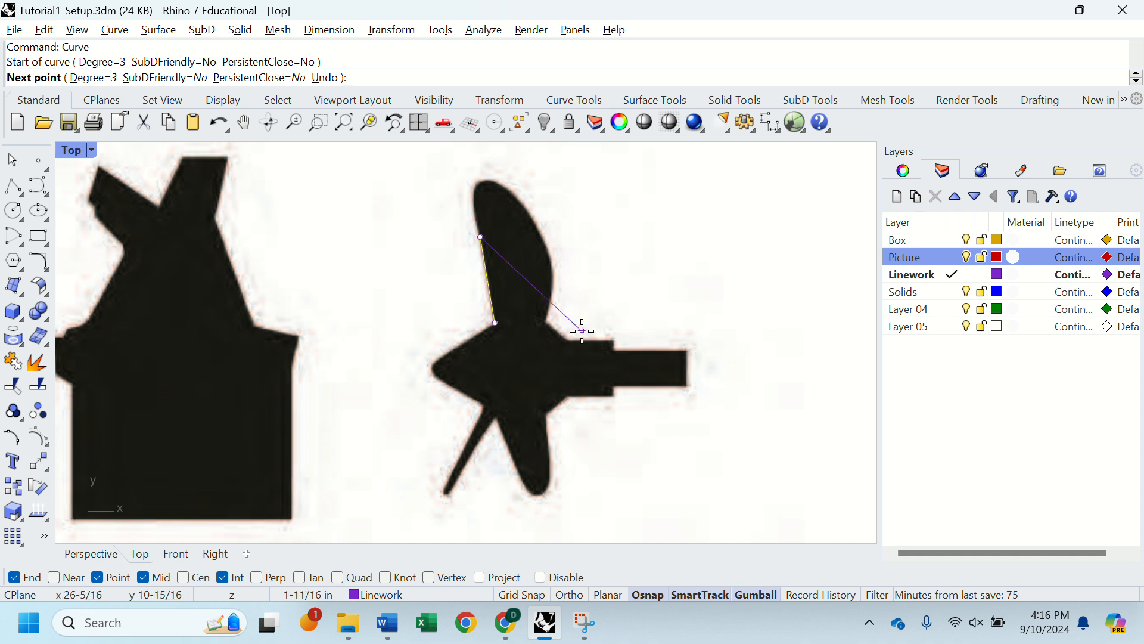
pyautogui.click(699, 594)
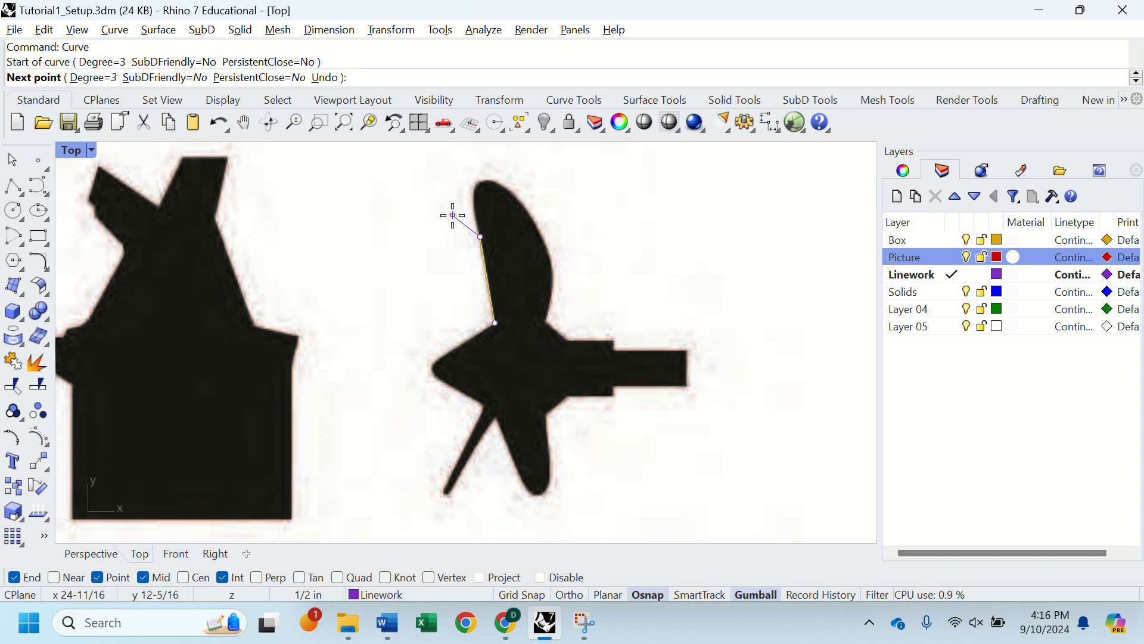
pyautogui.click(473, 214)
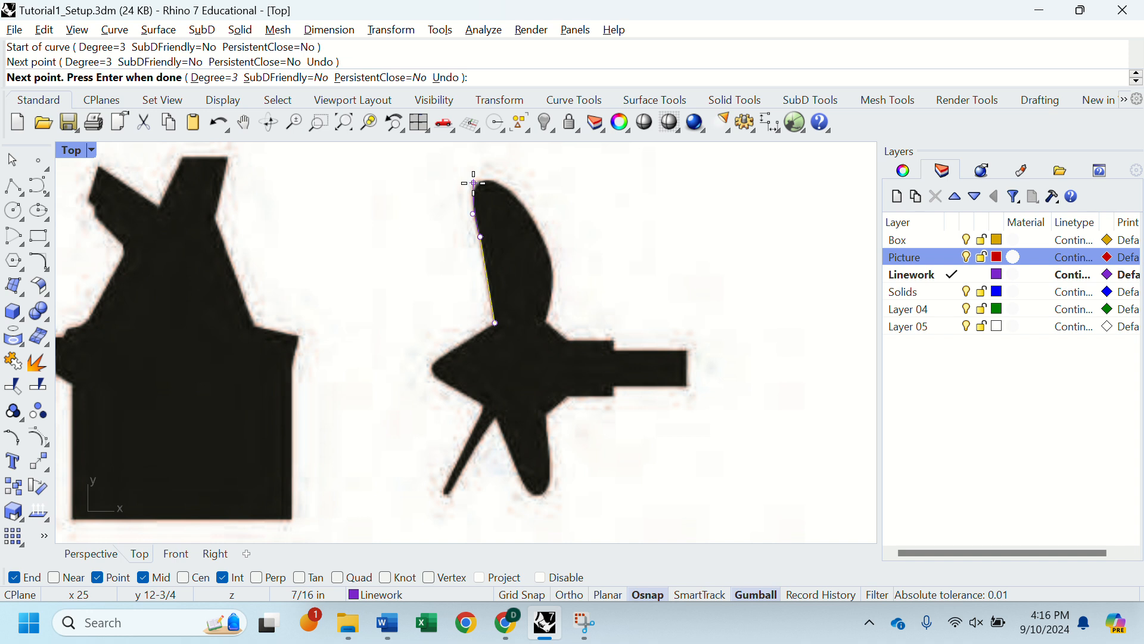
# Step: Try control points close to the blade's tip and on its upper right side, and undo them
pyautogui.click(474, 183)
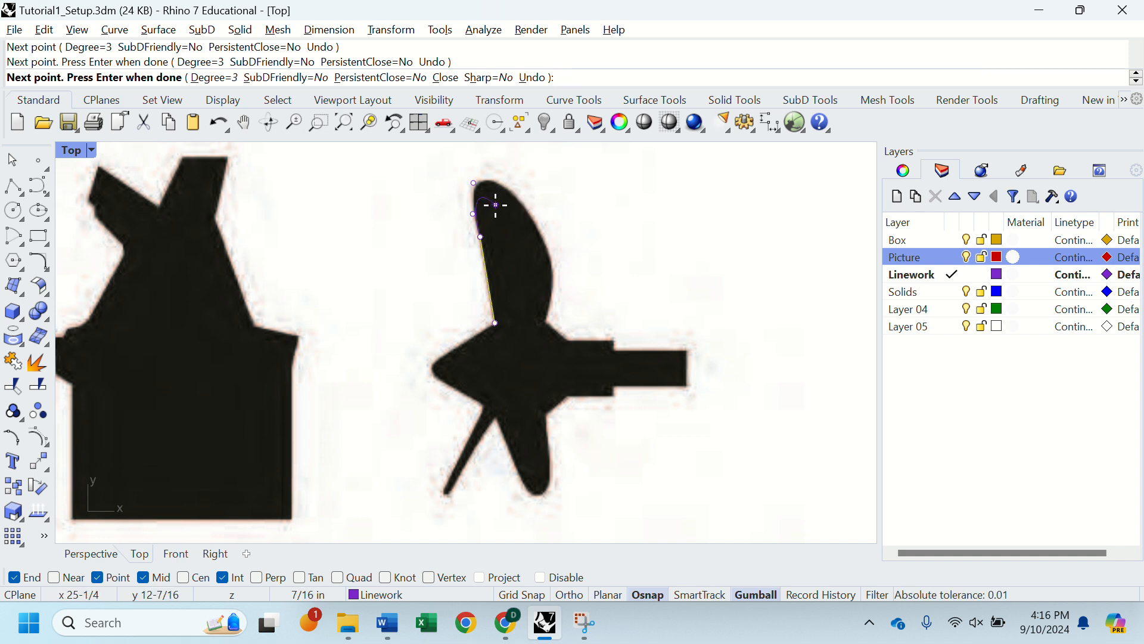
pyautogui.click(522, 206)
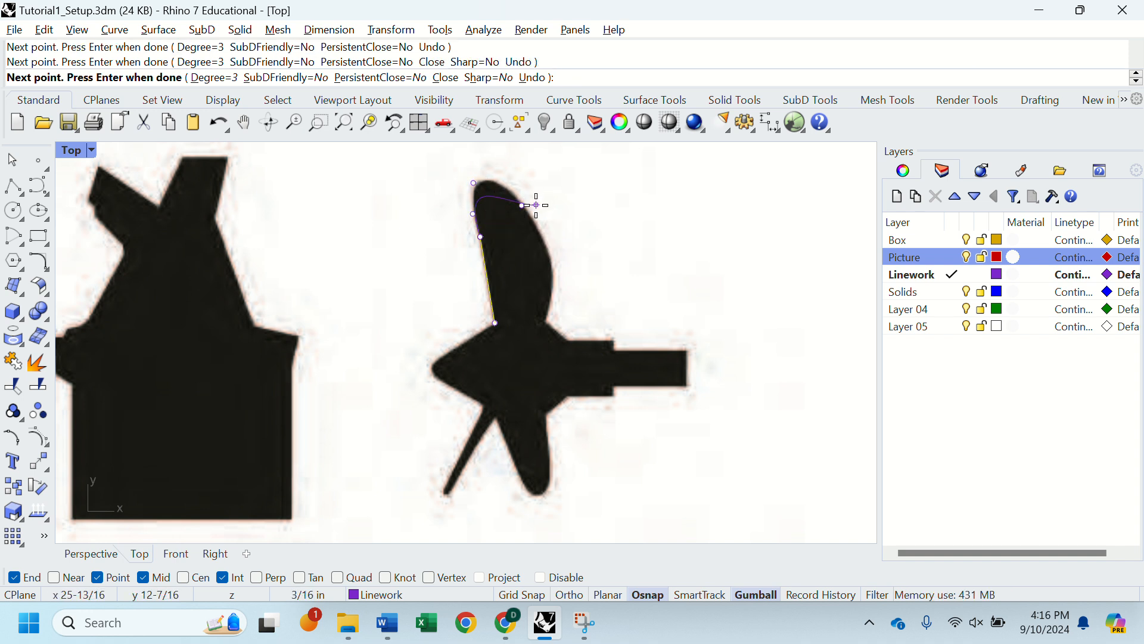
pyautogui.hotkey('ctrl', 'z')
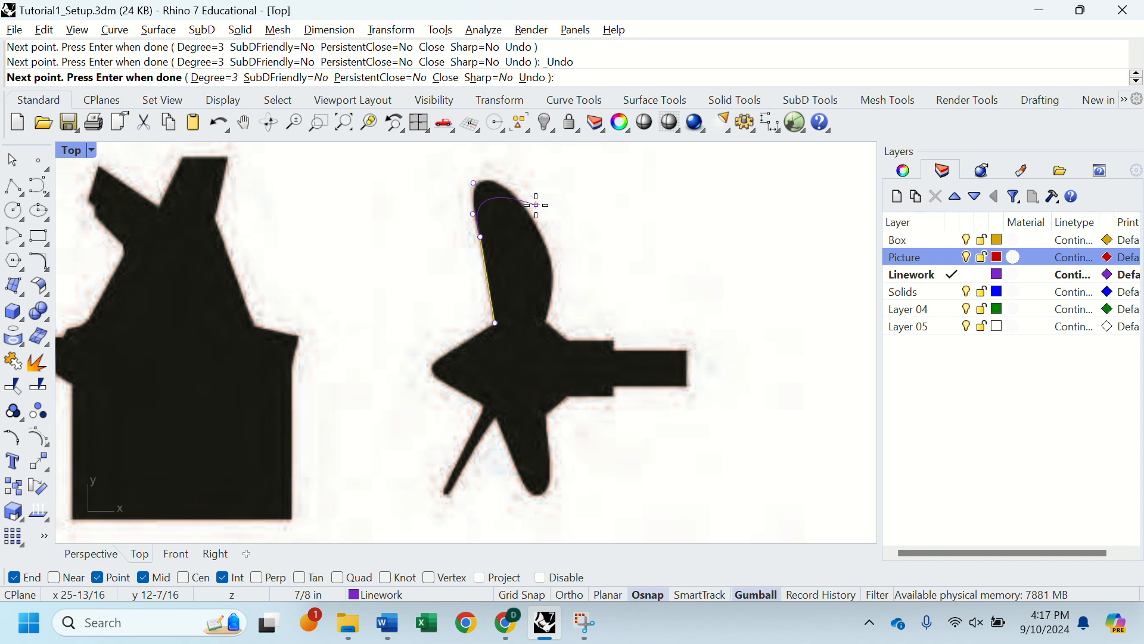
pyautogui.hotkey('ctrl', 'z')
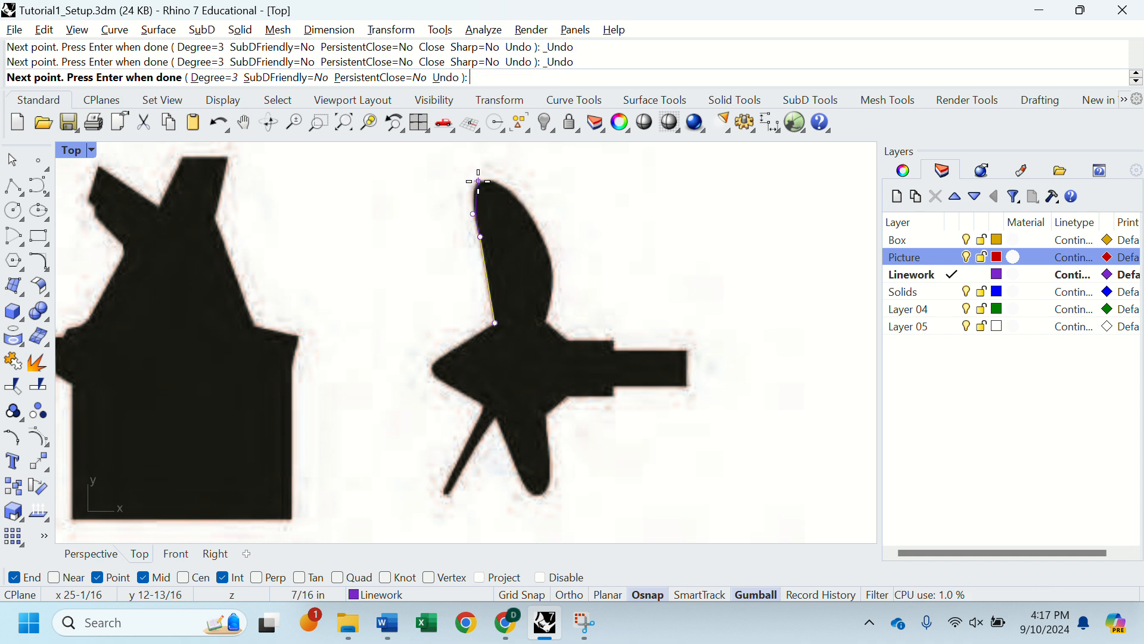
pyautogui.click(474, 173)
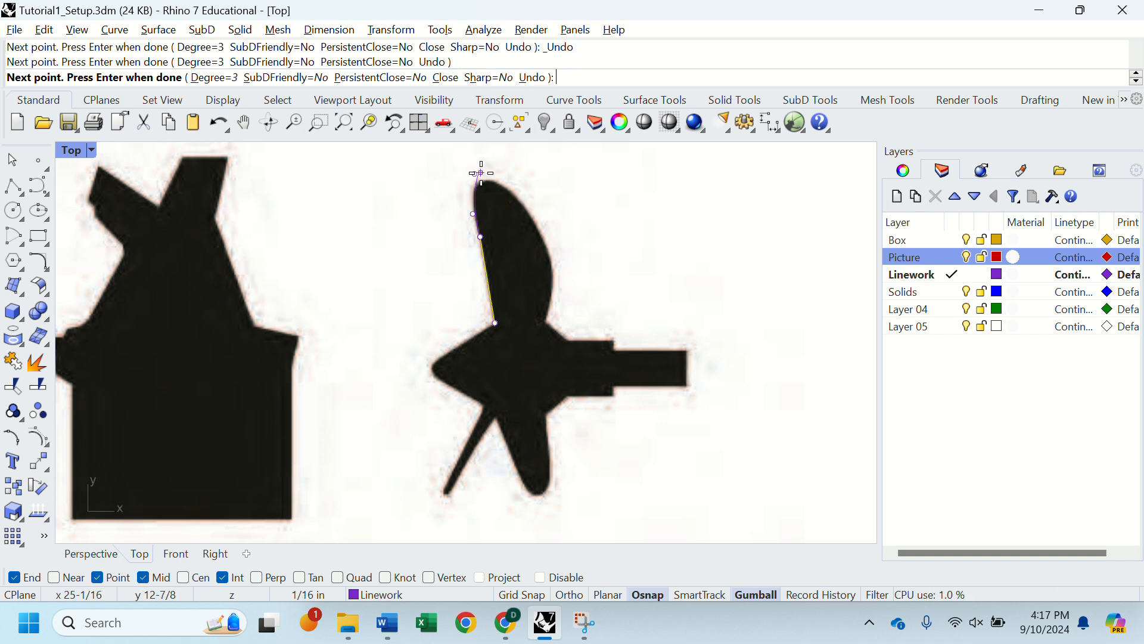
pyautogui.scroll(5, 483, 186)
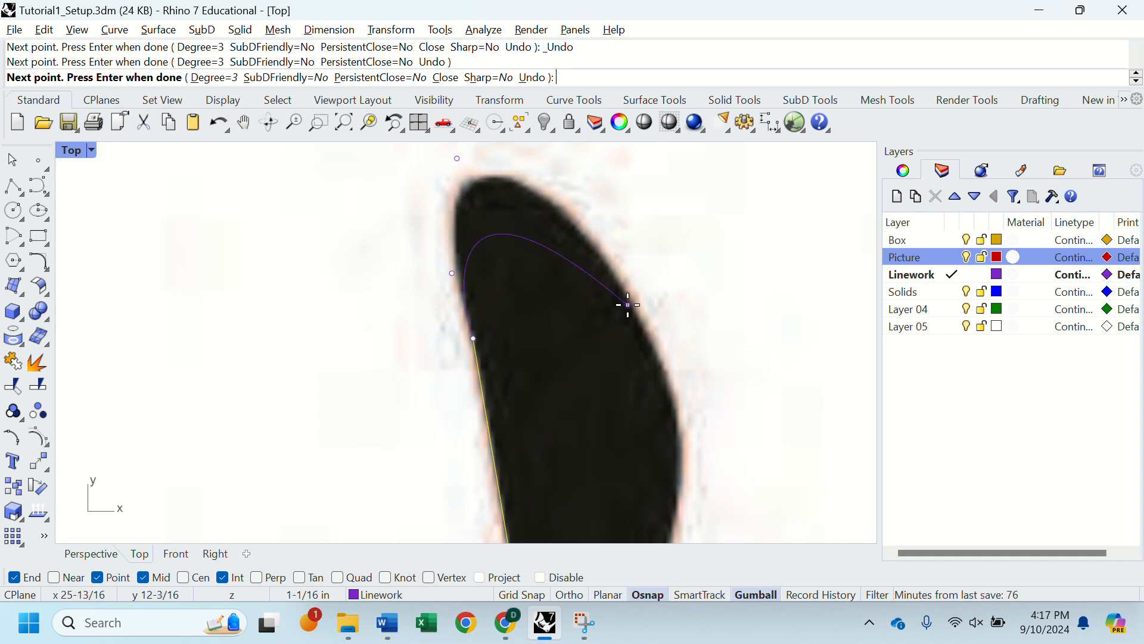
pyautogui.scroll(-4, 466, 199)
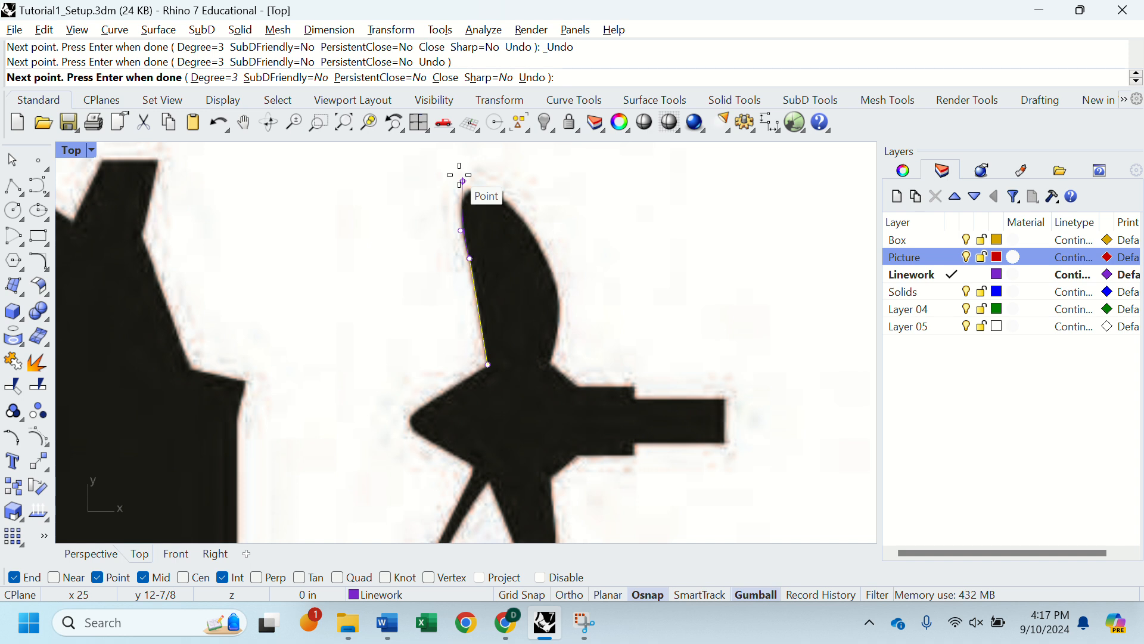
pyautogui.hotkey('ctrl', 'z')
# Step: Place control points above the blade's tip and down its right edge to the root, and finish the curve
pyautogui.scroll(-5, 459, 174)
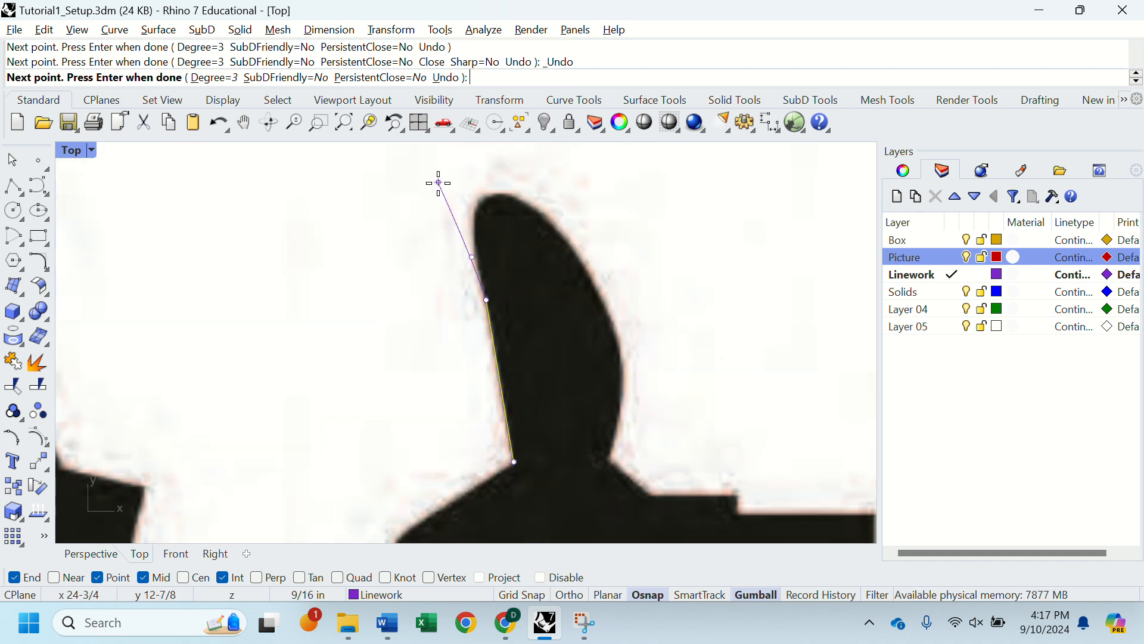
pyautogui.scroll(4, 405, 213)
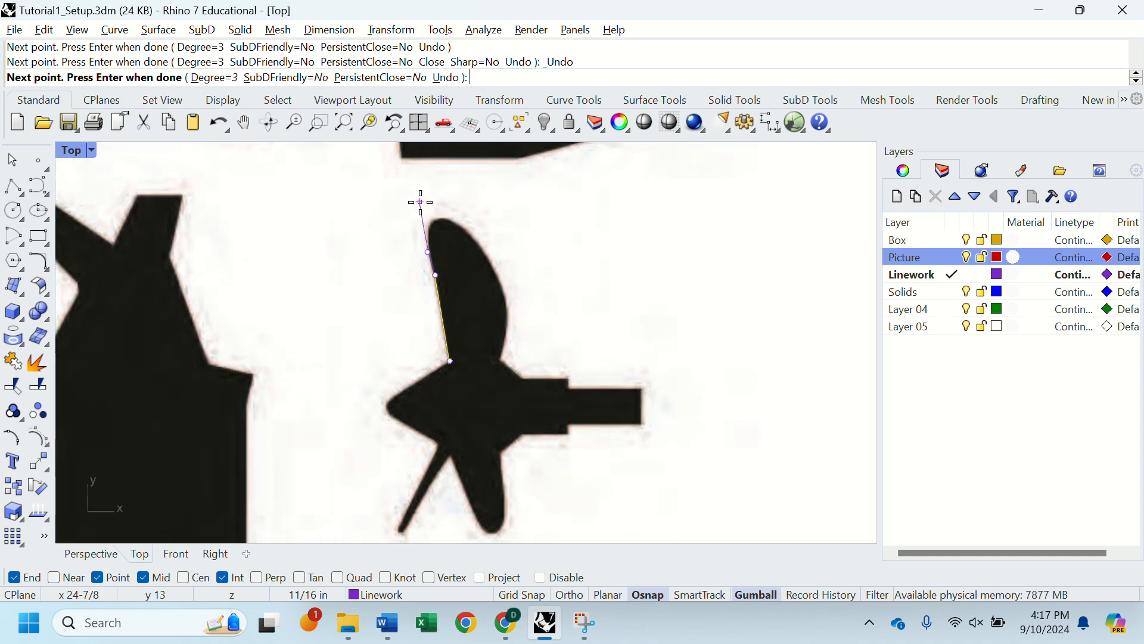
pyautogui.click(420, 193)
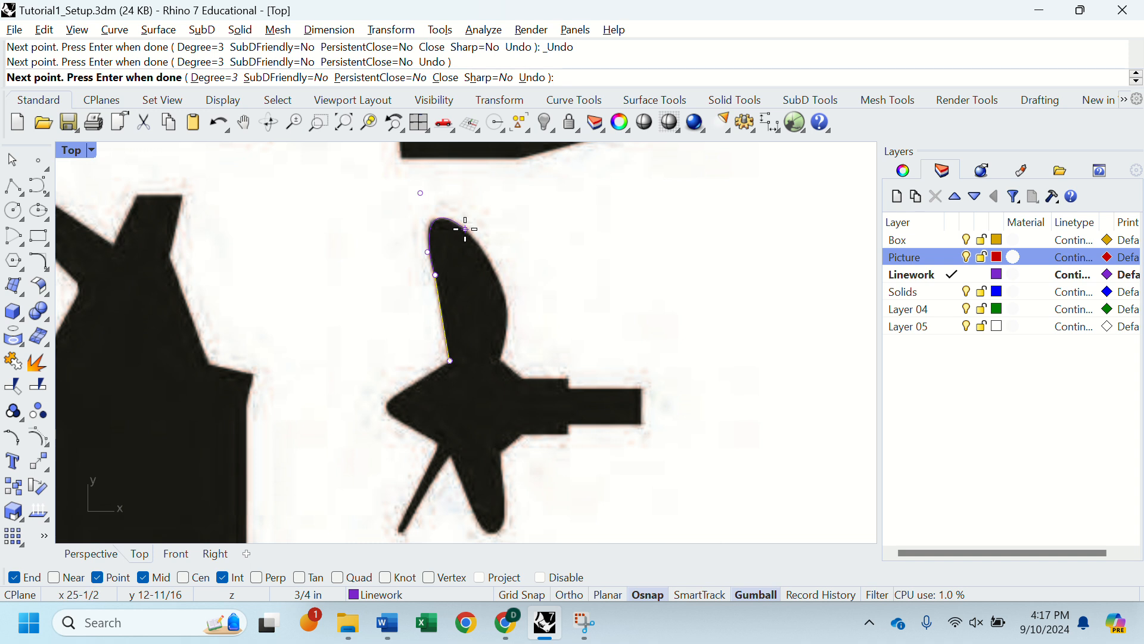
pyautogui.click(465, 229)
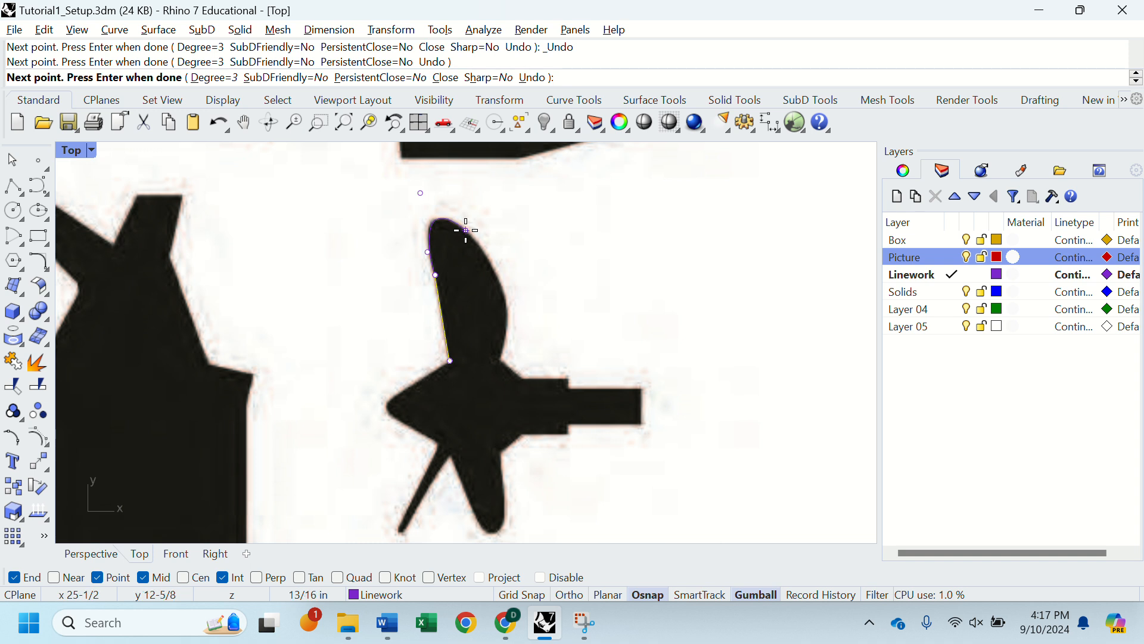
pyautogui.click(492, 259)
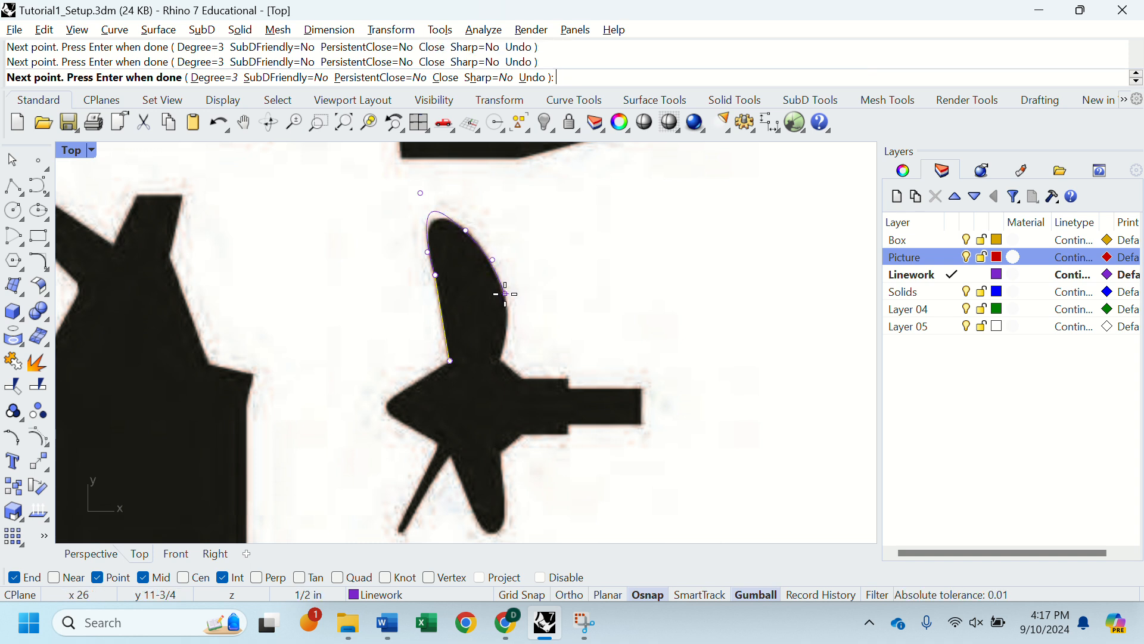
pyautogui.click(506, 300)
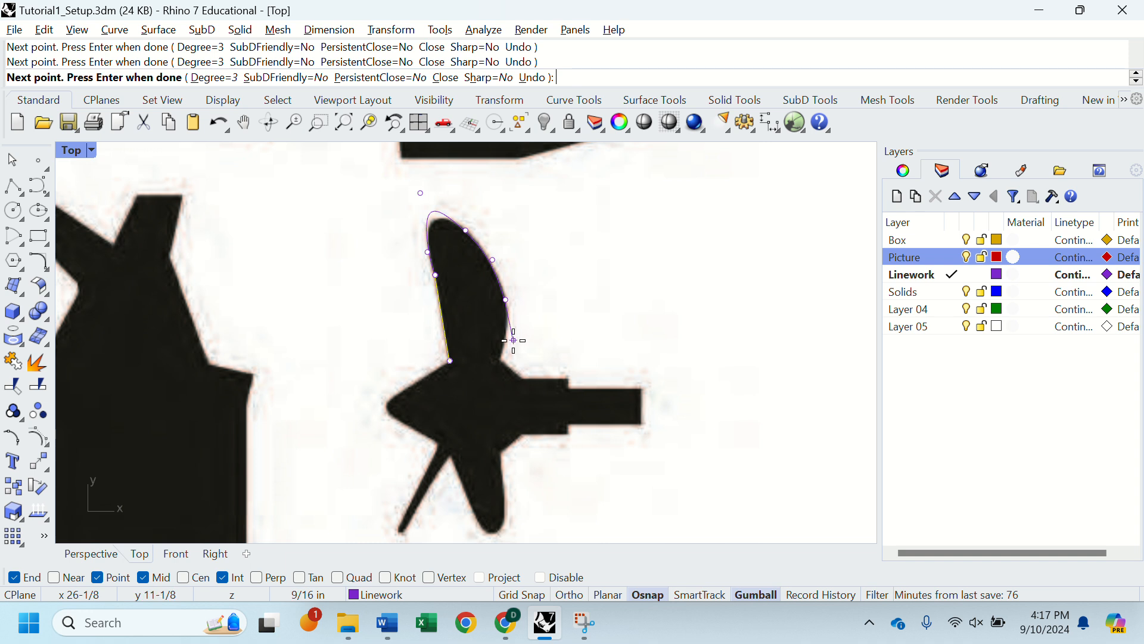
pyautogui.click(514, 341)
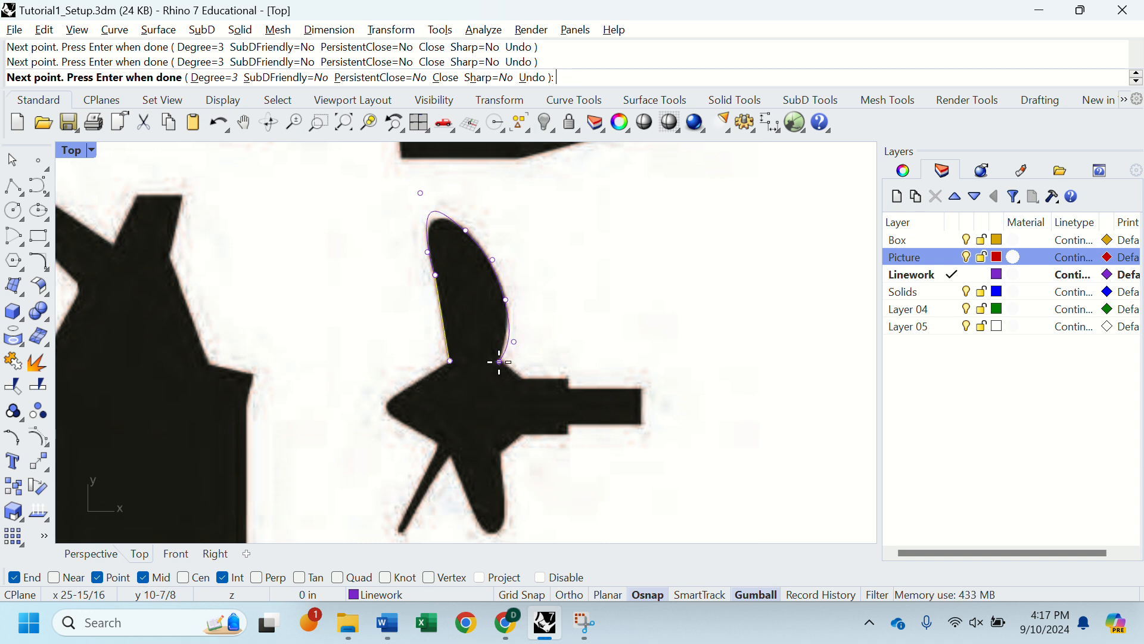
pyautogui.press('Return')
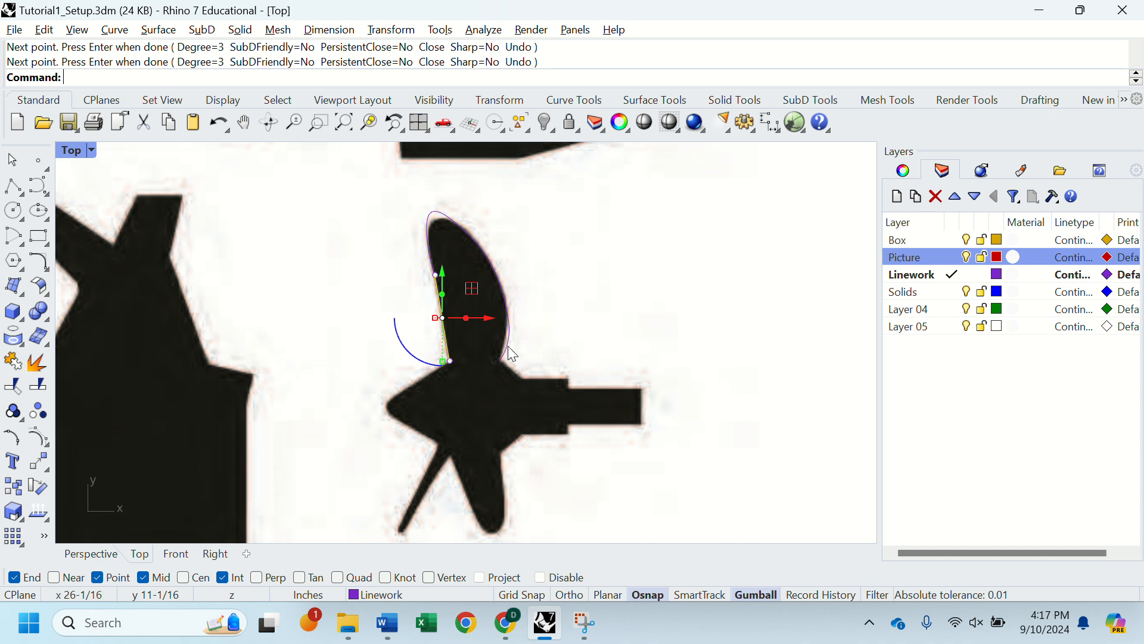
# Step: Select the upper blade's curve and move its control point above the tip down and inward, closer to the blade's tip
pyautogui.press('Escape')
pyautogui.click(511, 354)
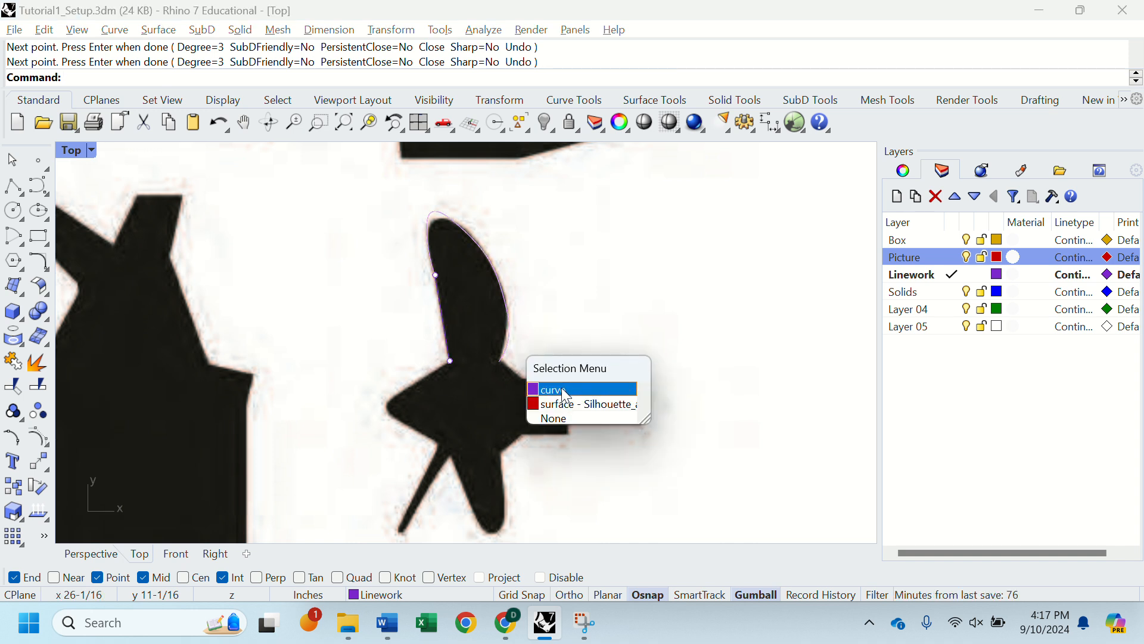
pyautogui.click(563, 389)
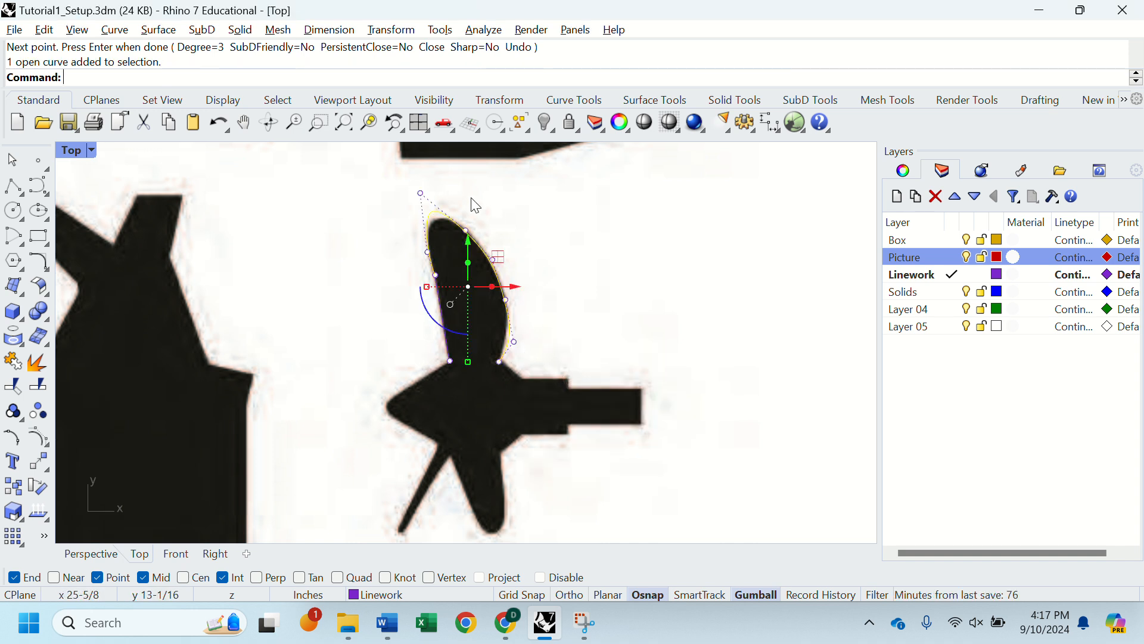
pyautogui.click(421, 193)
pyautogui.click(477, 239)
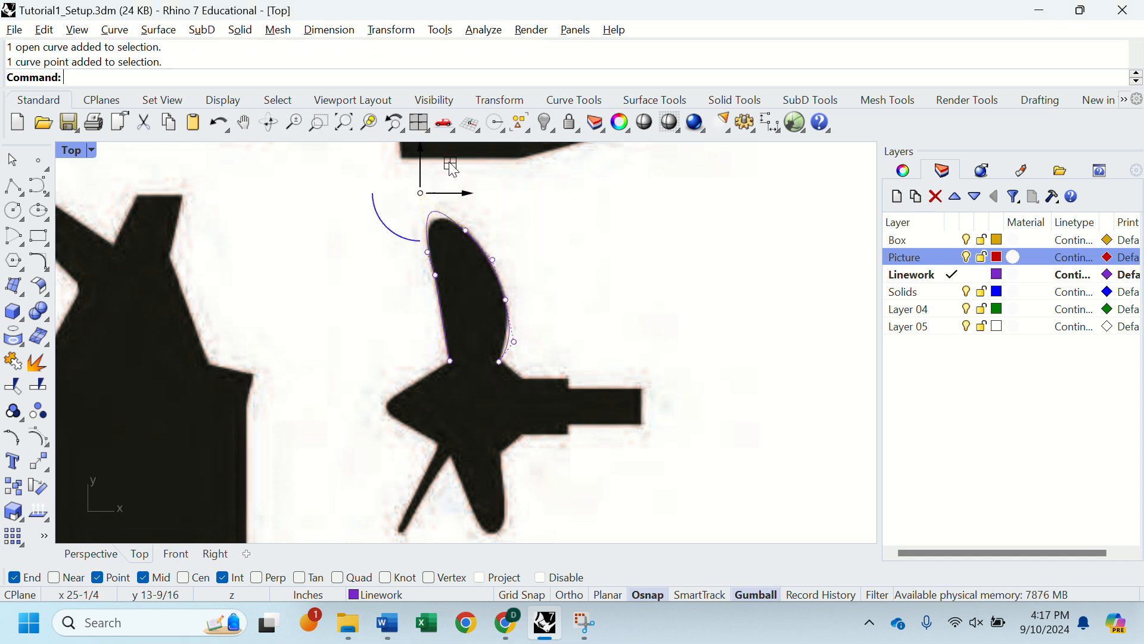
pyautogui.moveTo(449, 192); pyautogui.dragTo(456, 177)
# Step: Move the curve's control point near the blade's right root slightly inward to match the silhouette edge
pyautogui.click(514, 342)
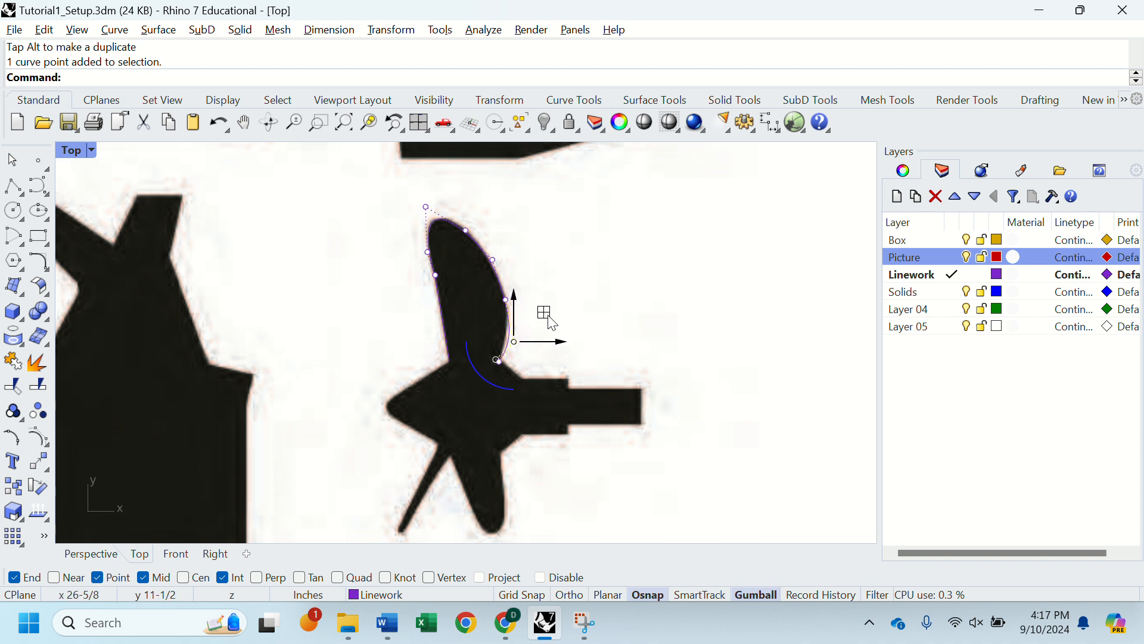
pyautogui.moveTo(551, 322); pyautogui.dragTo(567, 322)
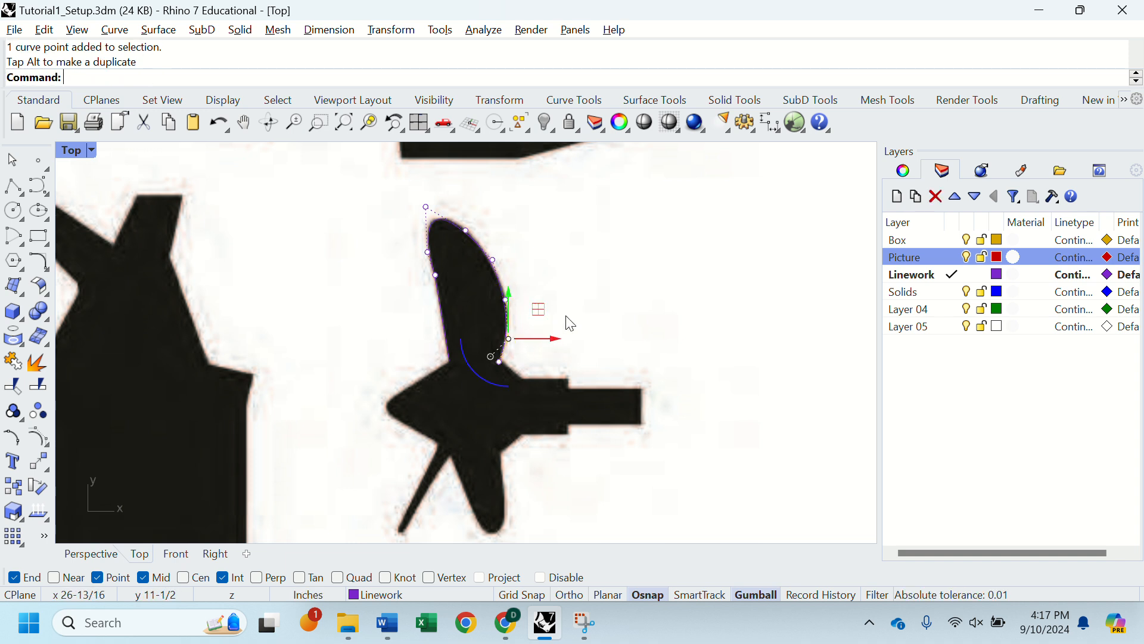
pyautogui.click(588, 325)
# Step: Reselect the upper blade's curve and nudge its control point just right of the tip up and outward to fit the edge
pyautogui.click(477, 242)
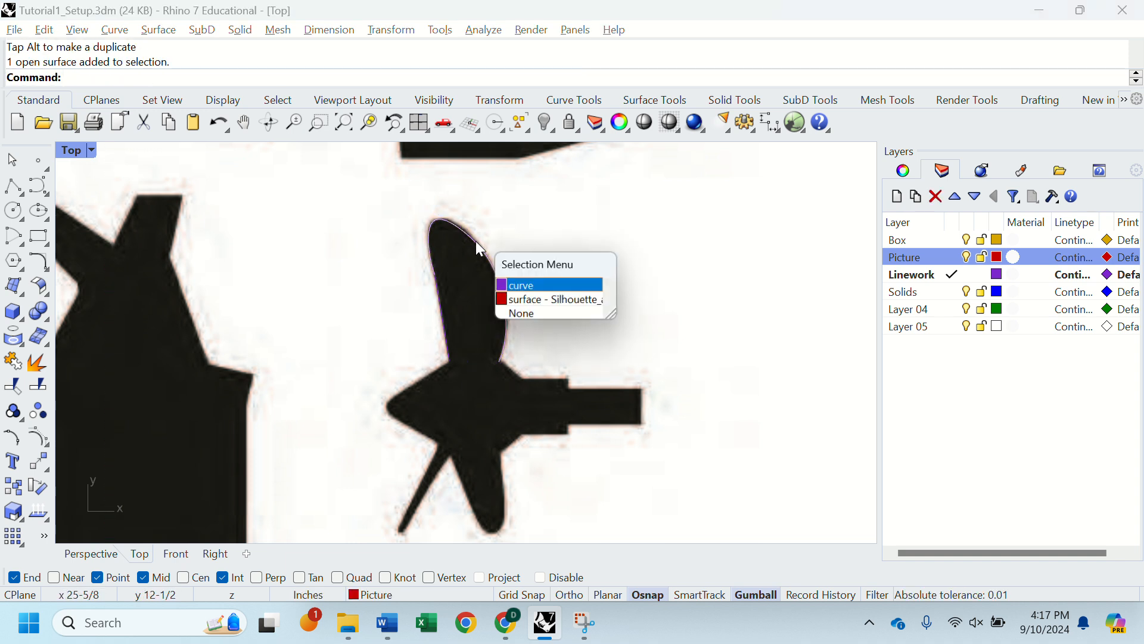
pyautogui.click(536, 293)
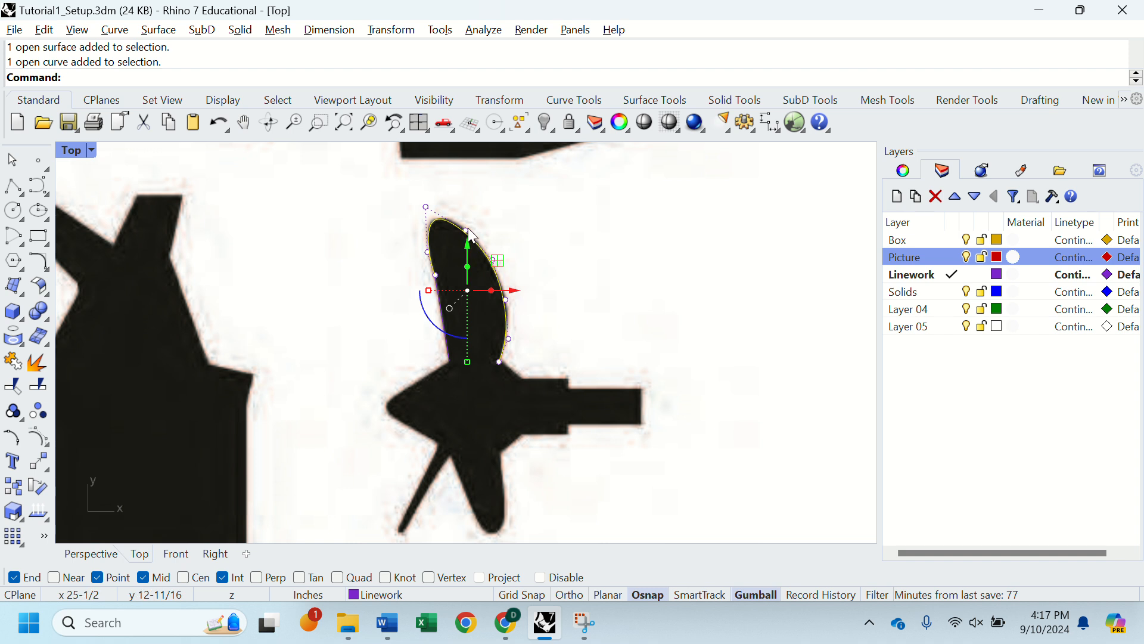
pyautogui.click(466, 230)
pyautogui.moveTo(500, 210); pyautogui.dragTo(500, 198)
pyautogui.click(567, 218)
pyautogui.click(485, 253)
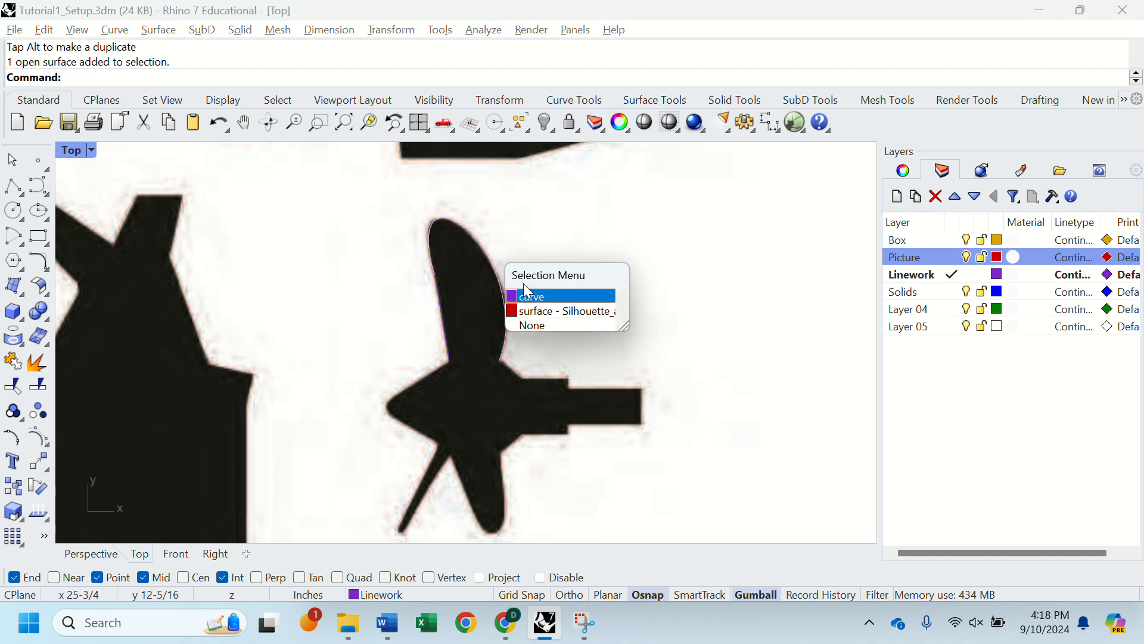
pyautogui.click(527, 294)
pyautogui.click(470, 226)
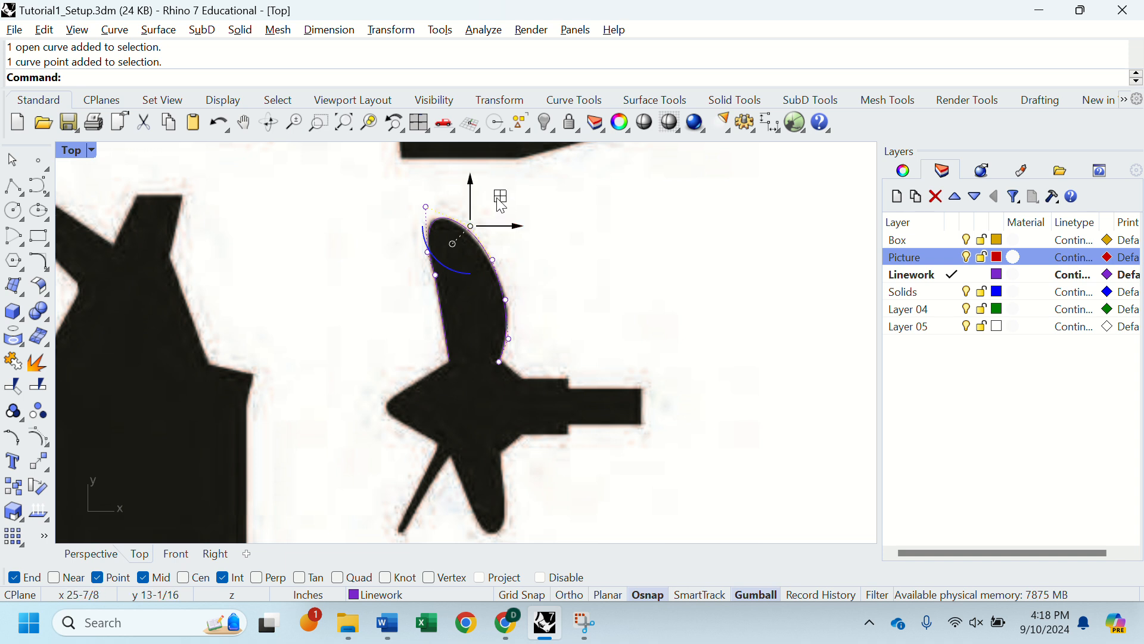
pyautogui.moveTo(499, 197); pyautogui.dragTo(497, 199)
pyautogui.click(571, 210)
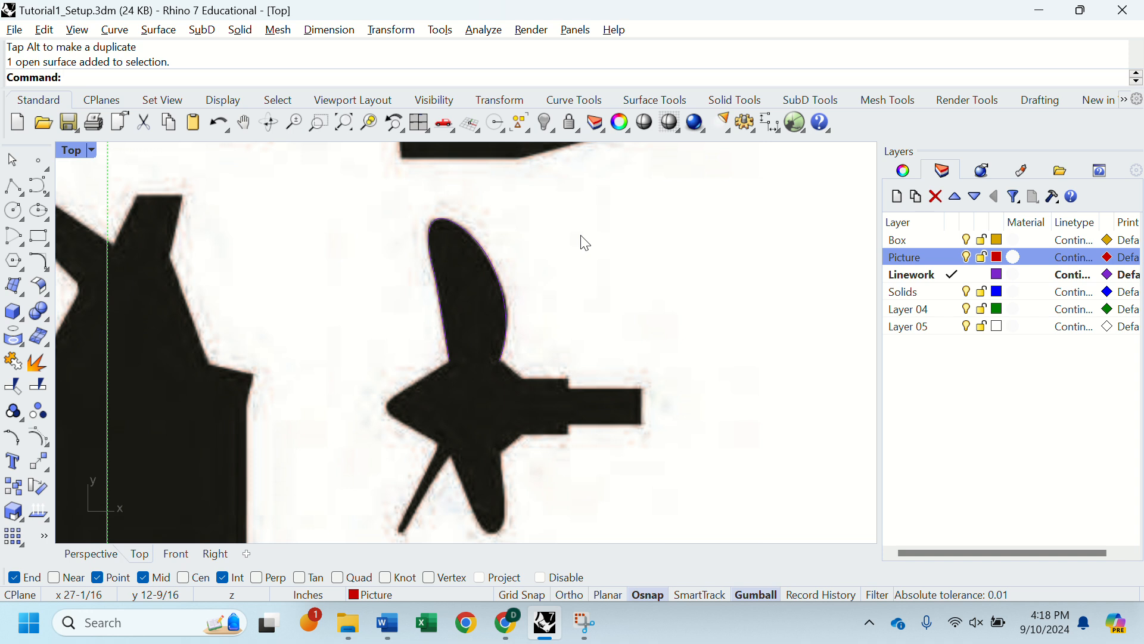
# Step: Start a polyline at the upper blade's right root and draw it to the hub corner at about (26-1/4, 10-5/8)
pyautogui.write('Polyline')
pyautogui.press('Return')
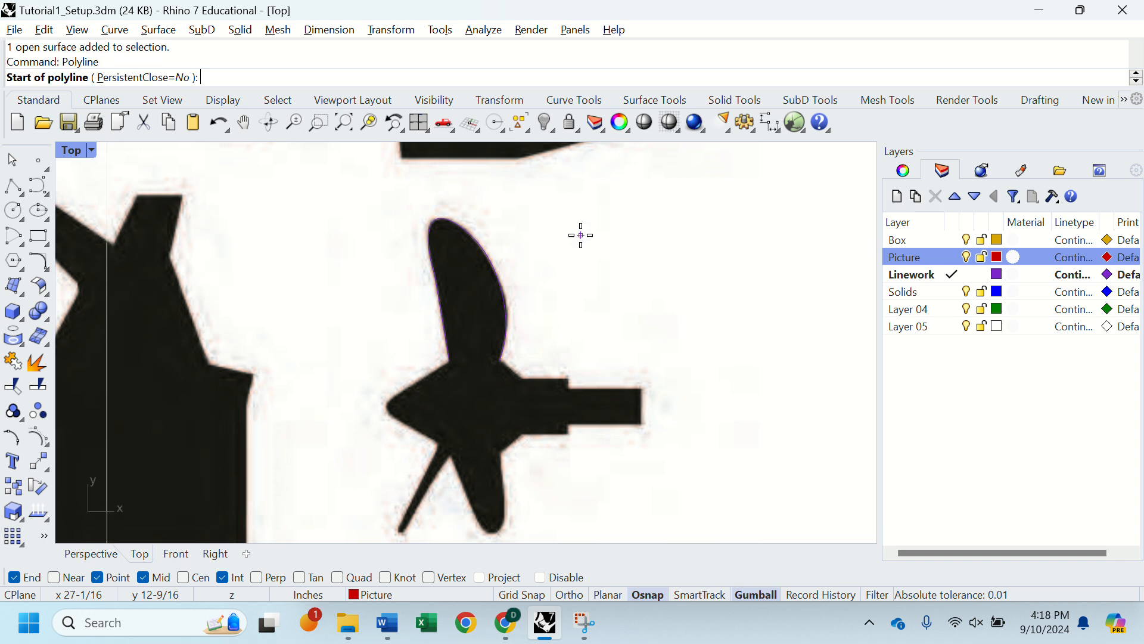
pyautogui.click(498, 360)
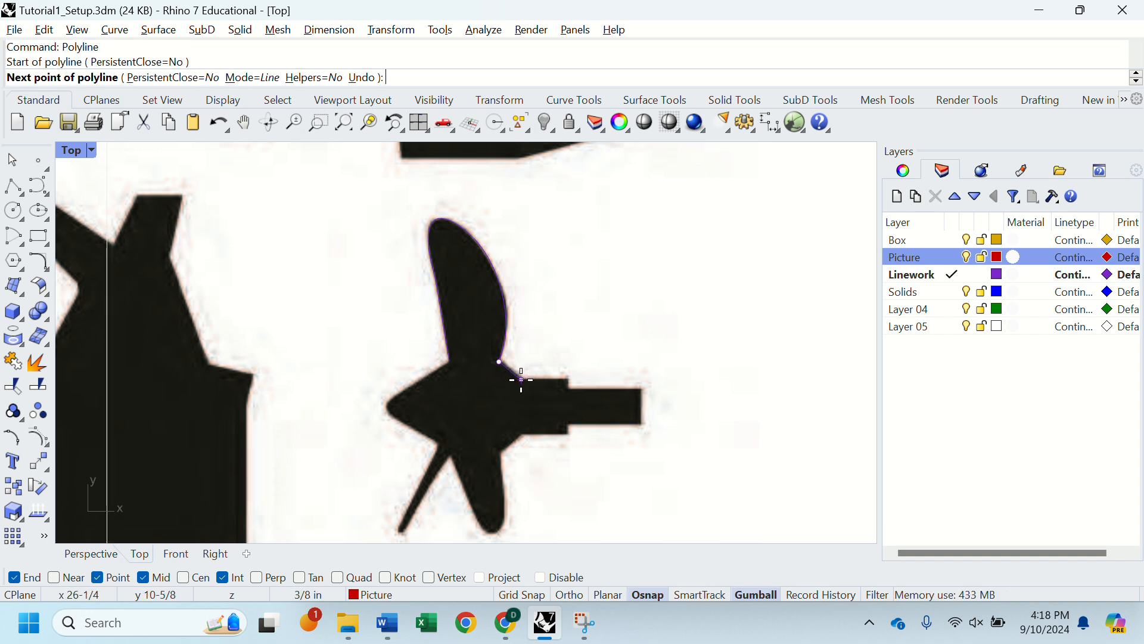
pyautogui.click(521, 361)
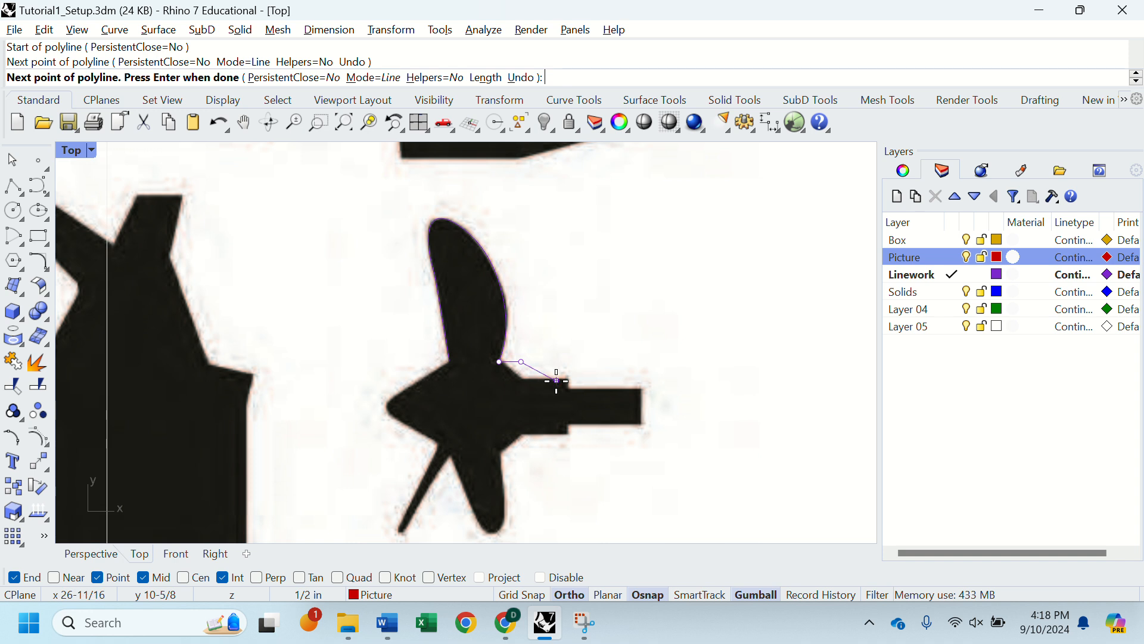
pyautogui.hotkey('ctrl', 'z')
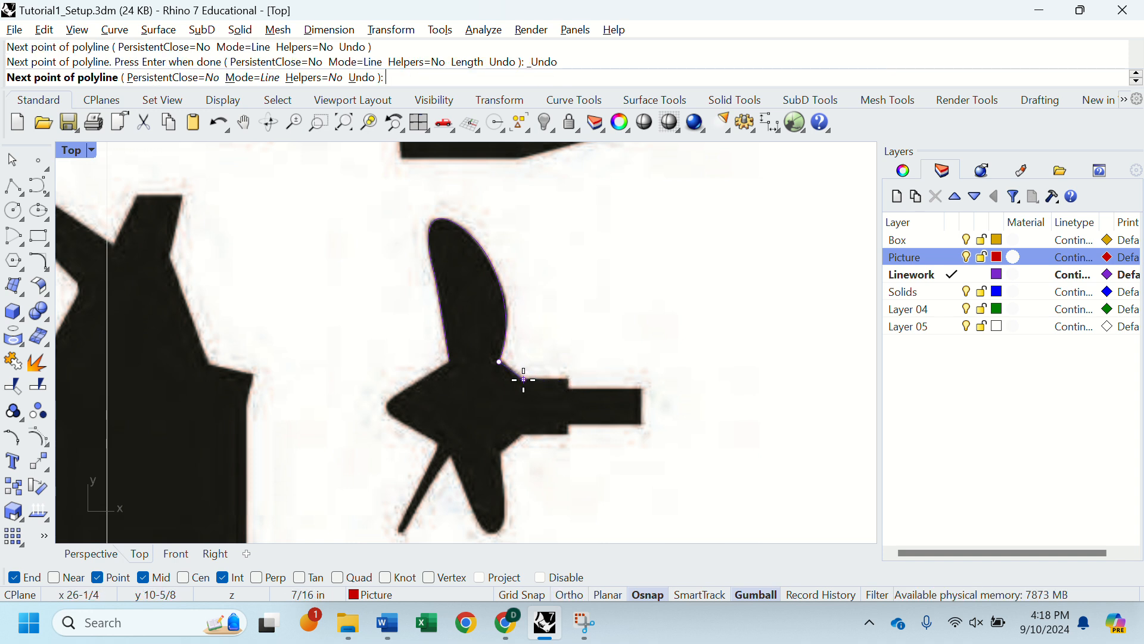
pyautogui.click(520, 379)
# Step: Continue the polyline orthogonally along the stepped upper edge of the shaft and down its end to about (27-7/8, 10)
pyautogui.press('F8')
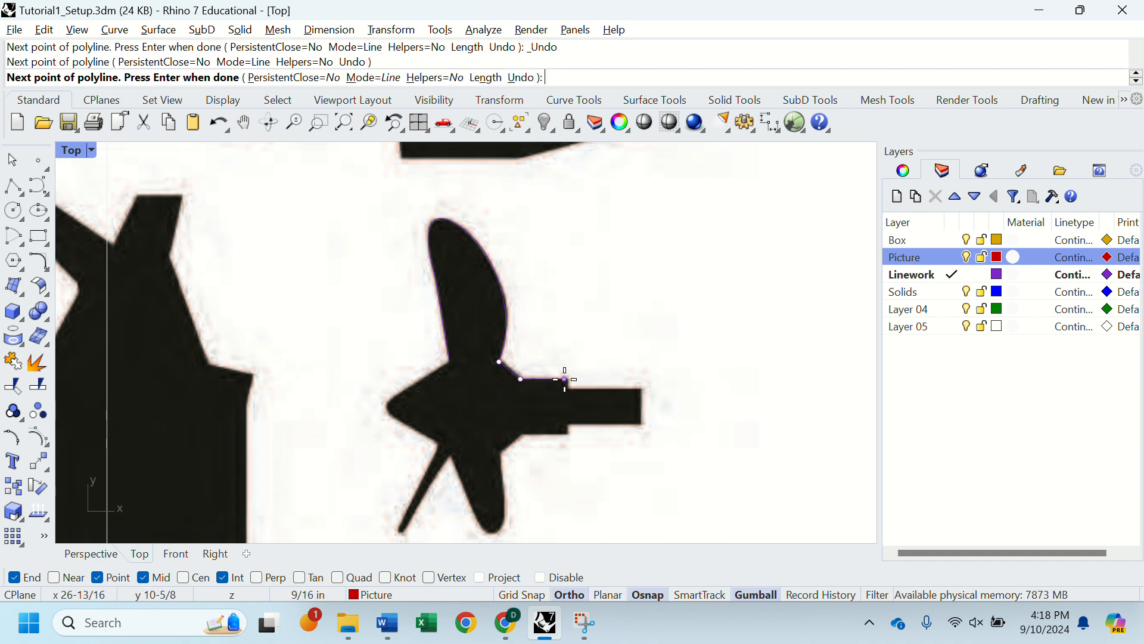
pyautogui.click(567, 379)
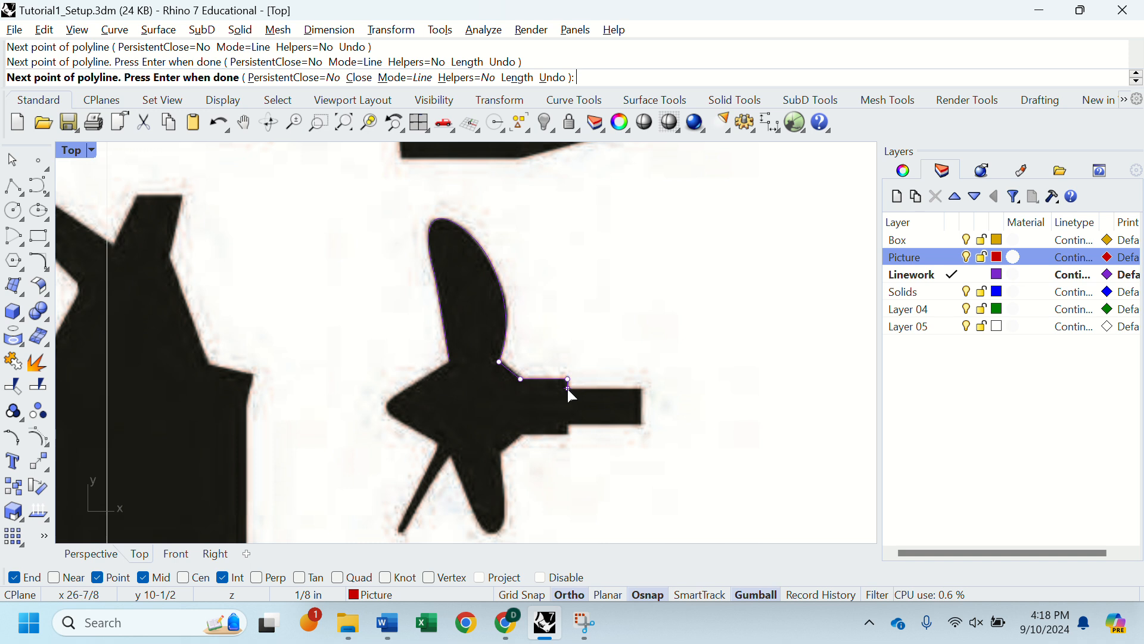
pyautogui.click(567, 388)
pyautogui.press('F8')
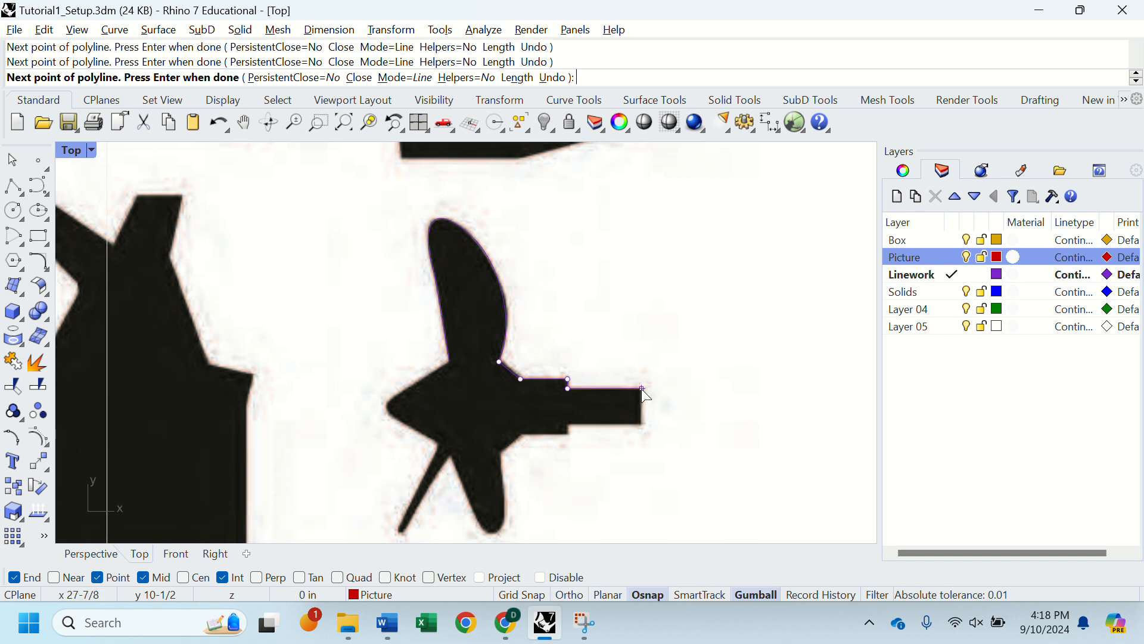
pyautogui.click(643, 389)
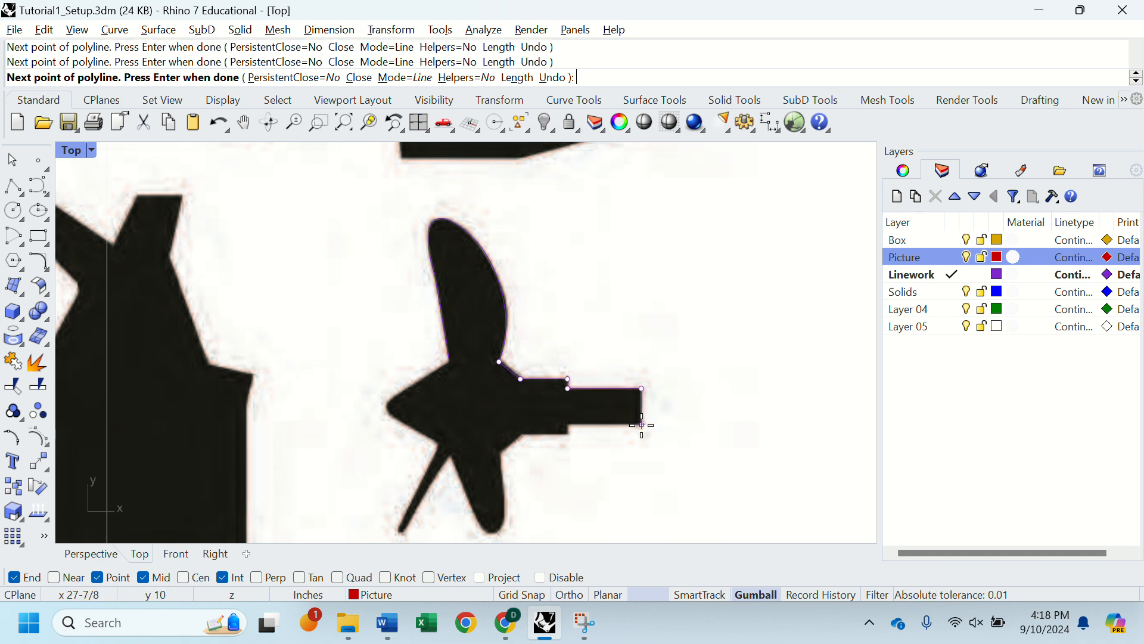
pyautogui.click(642, 425)
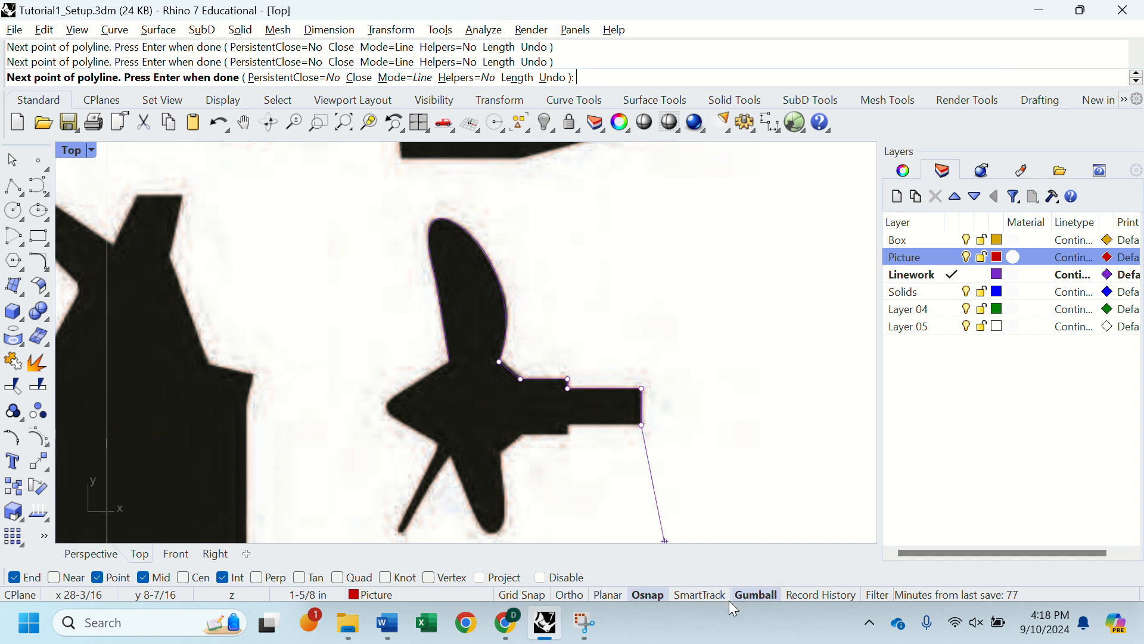
# Step: With SmartTrack on, trace the shaft's stepped lower edge back in line with the upper corners and finish the polyline at the lower blade's right root
pyautogui.click(706, 596)
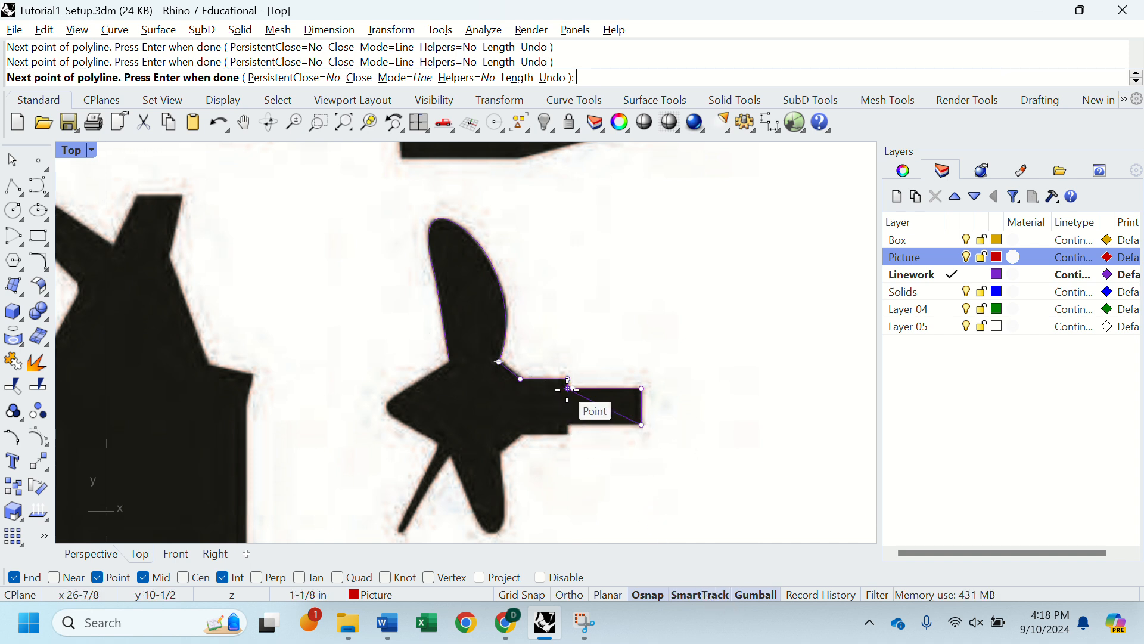
pyautogui.press('shift')
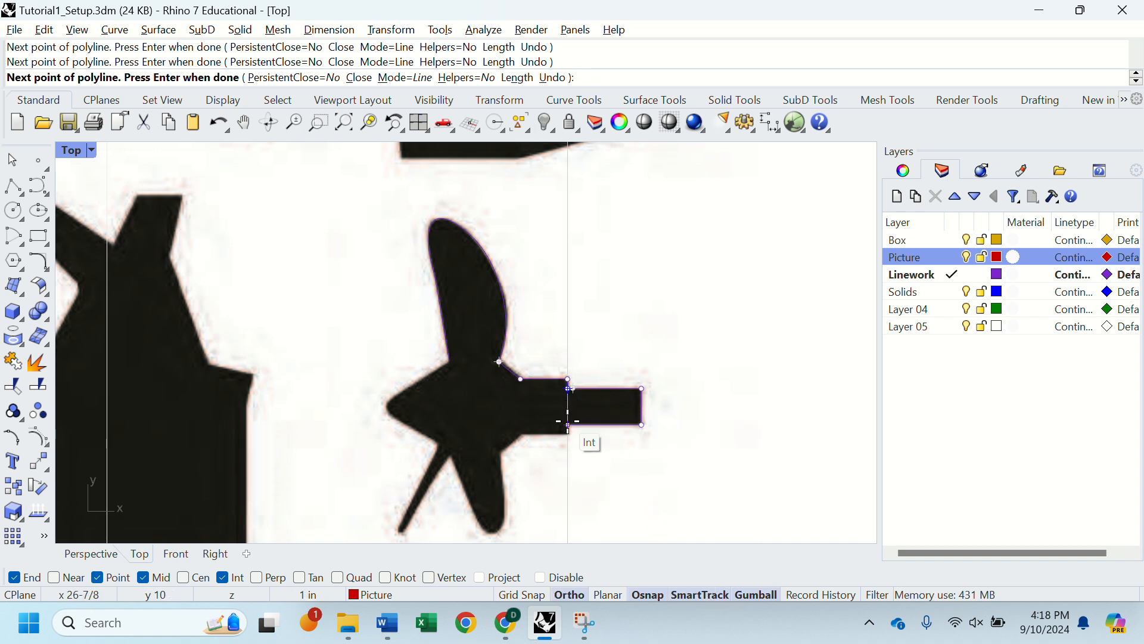
pyautogui.click(568, 423)
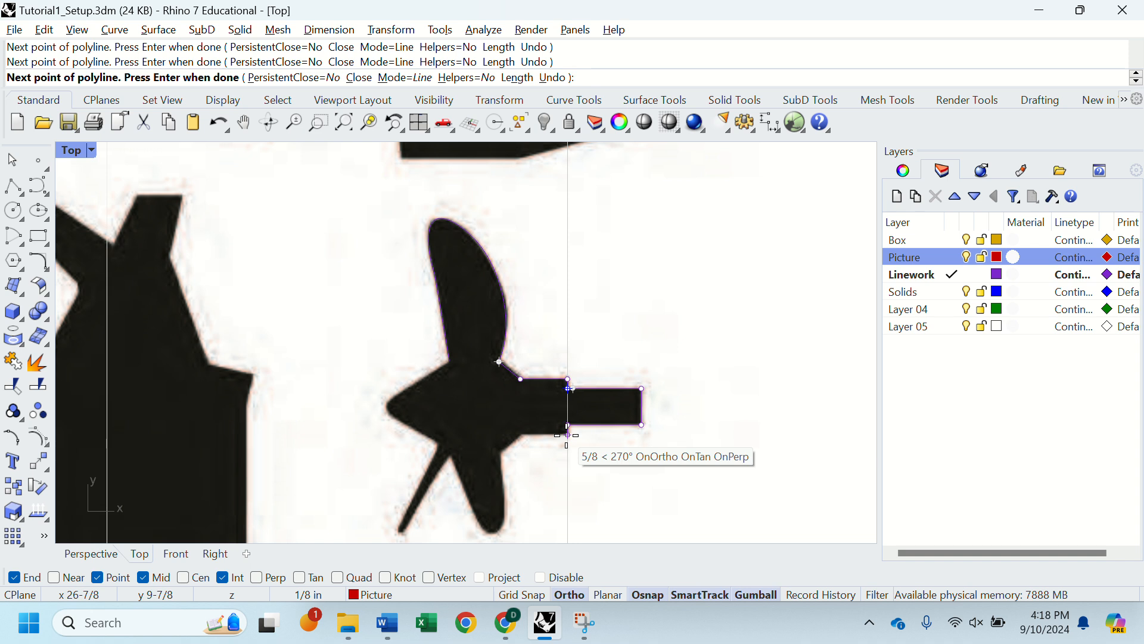
pyautogui.click(567, 435)
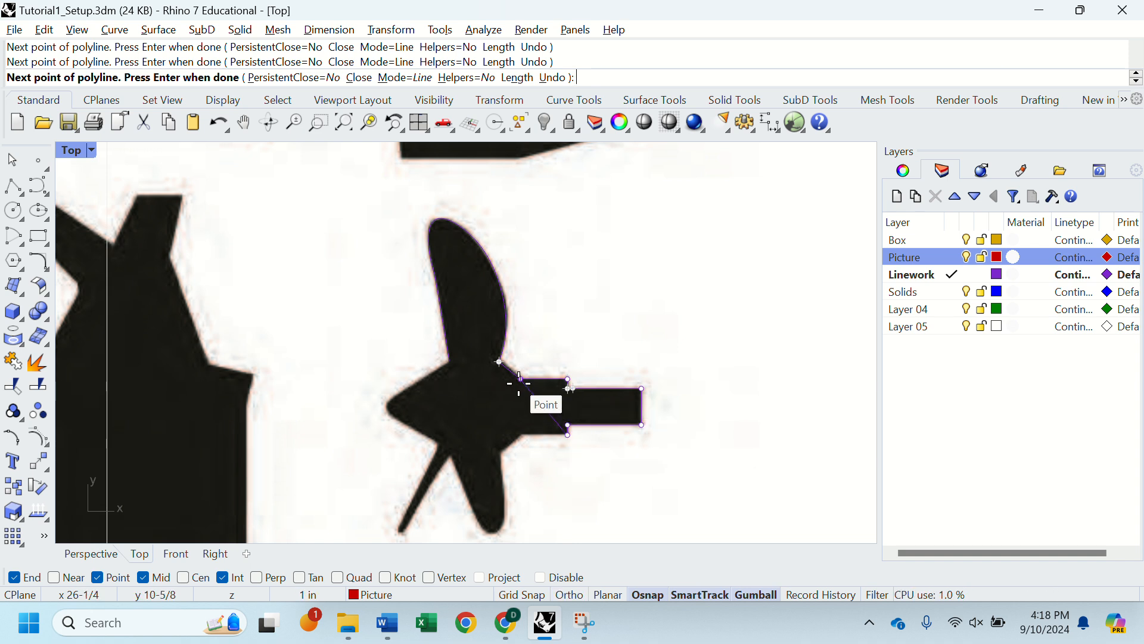
pyautogui.click(521, 434)
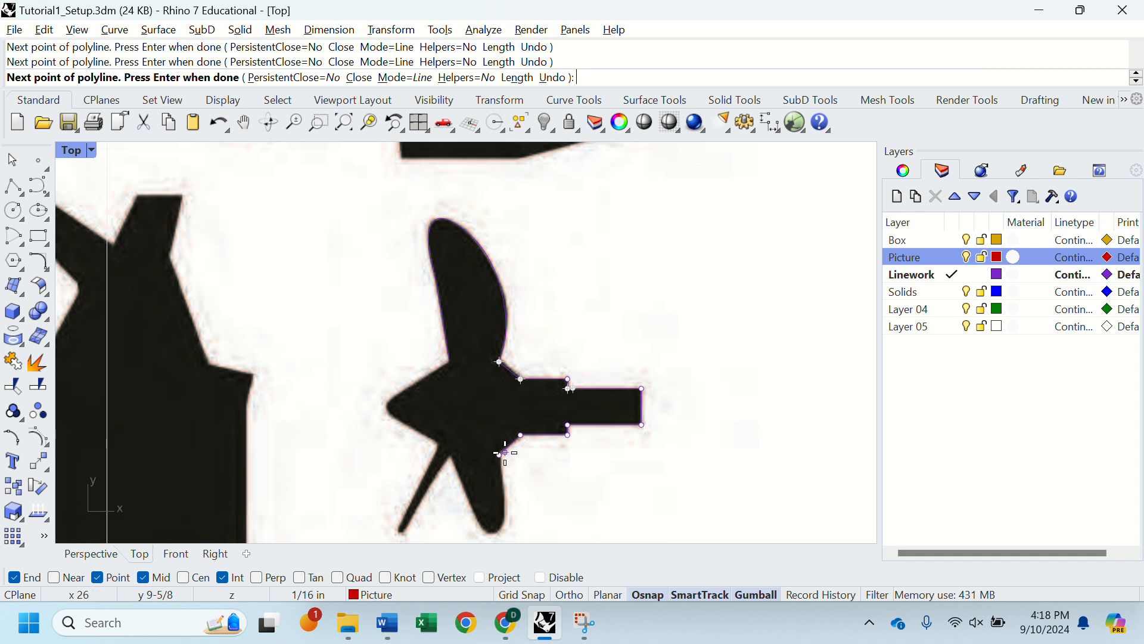
pyautogui.press('Return')
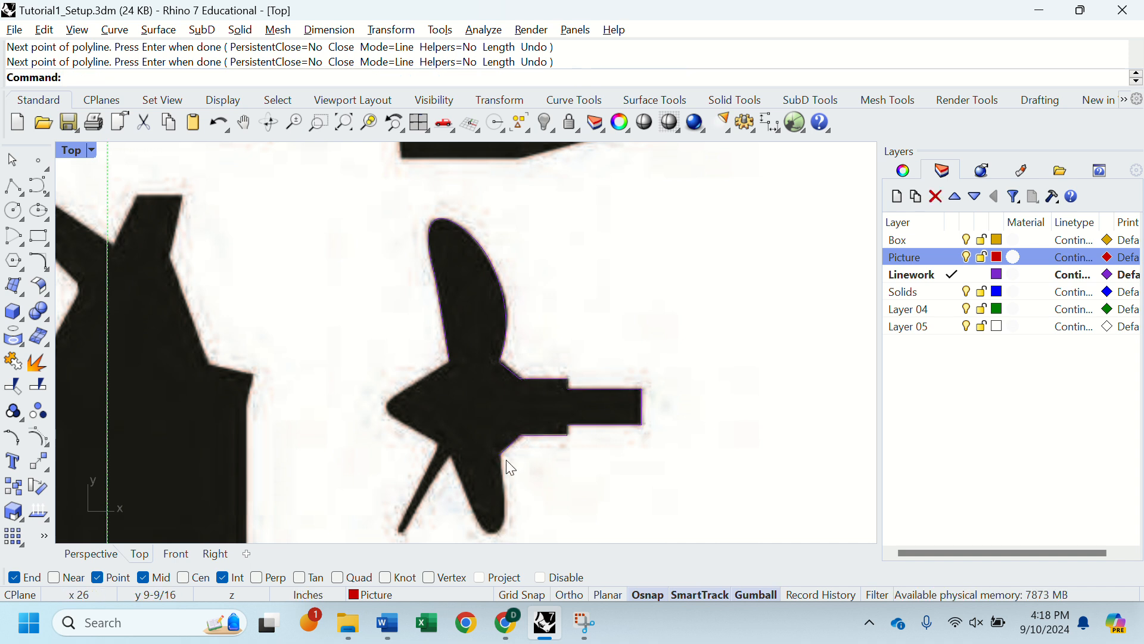
# Step: Draw a degree-3 curve from the polyline's end around the lower blade's tip to its left root at about (25-5/16, 9-5/8)
pyautogui.click(39, 186)
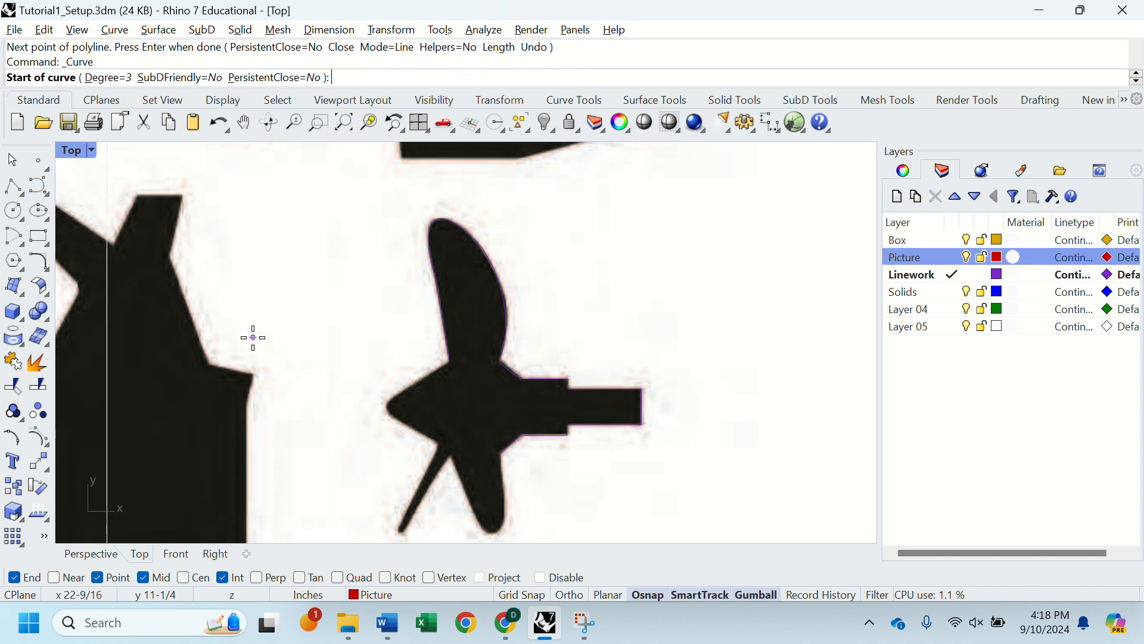
pyautogui.click(497, 456)
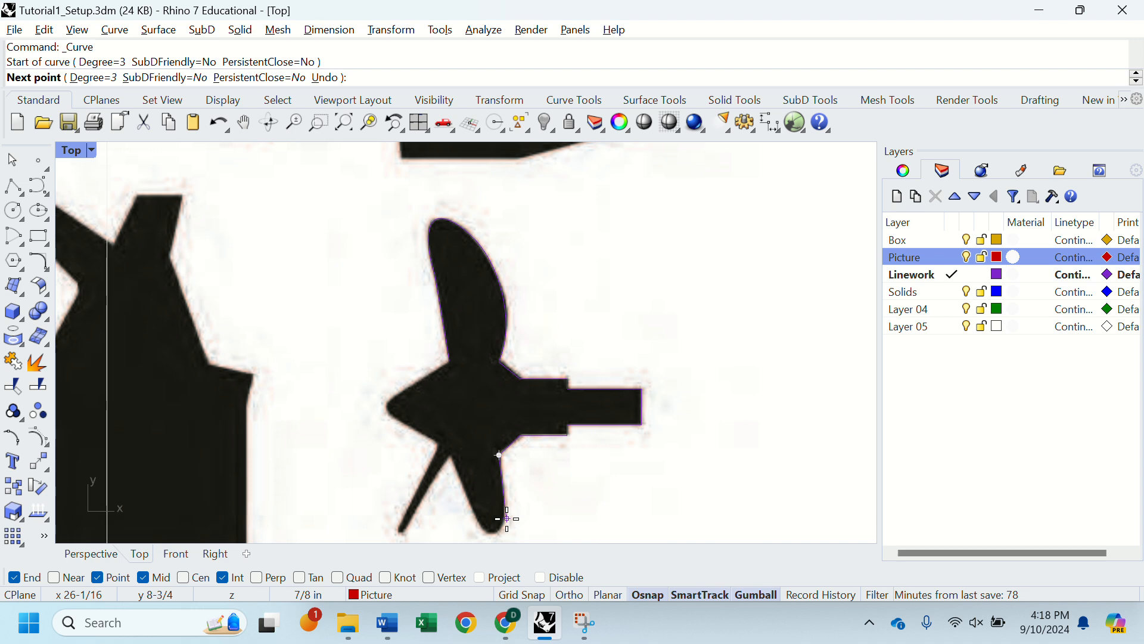
pyautogui.click(507, 519)
pyautogui.scroll(-5, 499, 526)
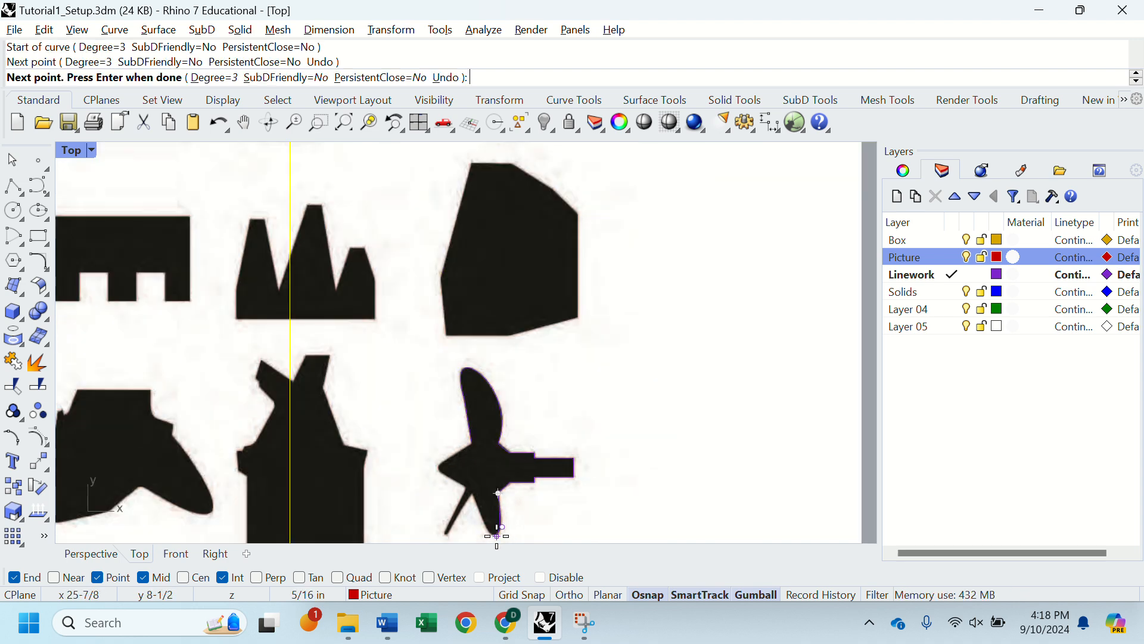
pyautogui.scroll(-3, 496, 535)
pyautogui.scroll(8, 468, 499)
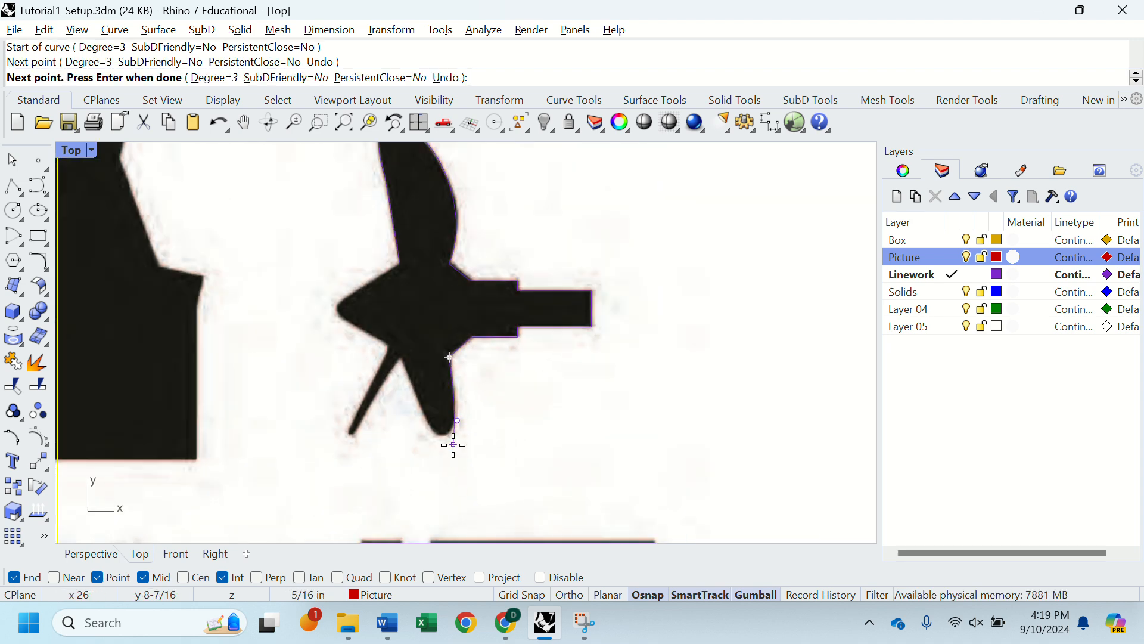
pyautogui.click(449, 441)
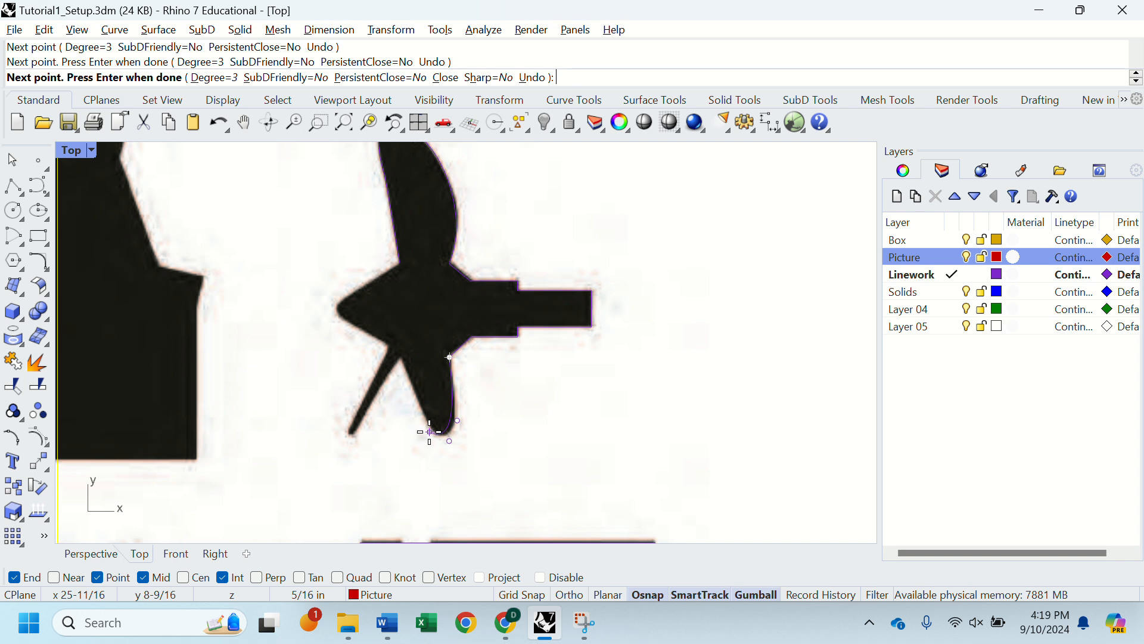
pyautogui.click(429, 431)
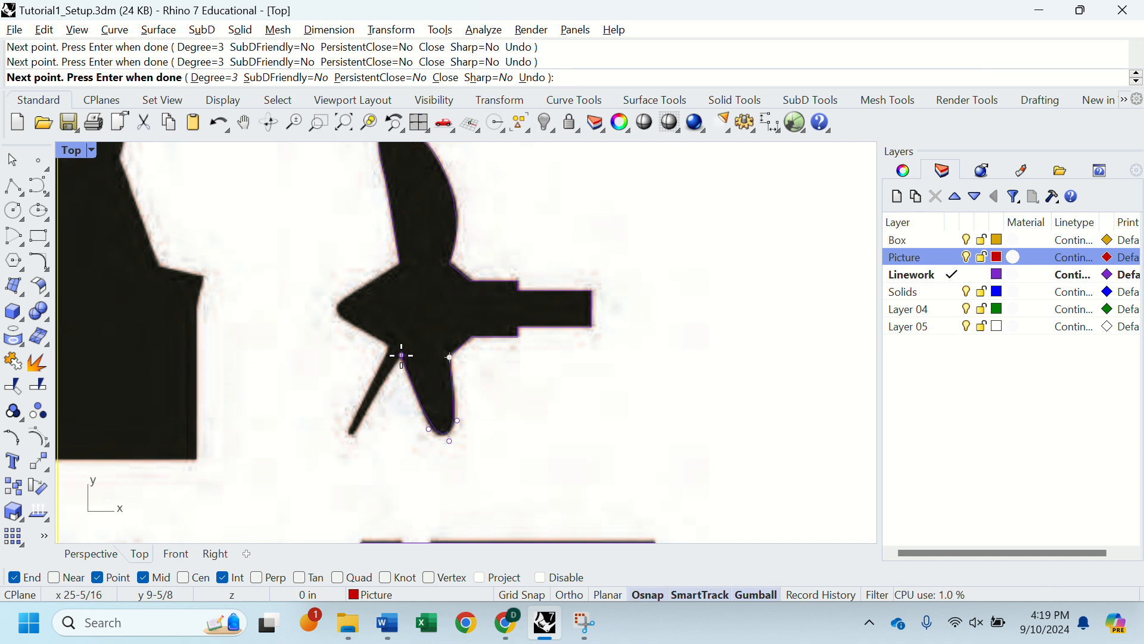
pyautogui.press('Return')
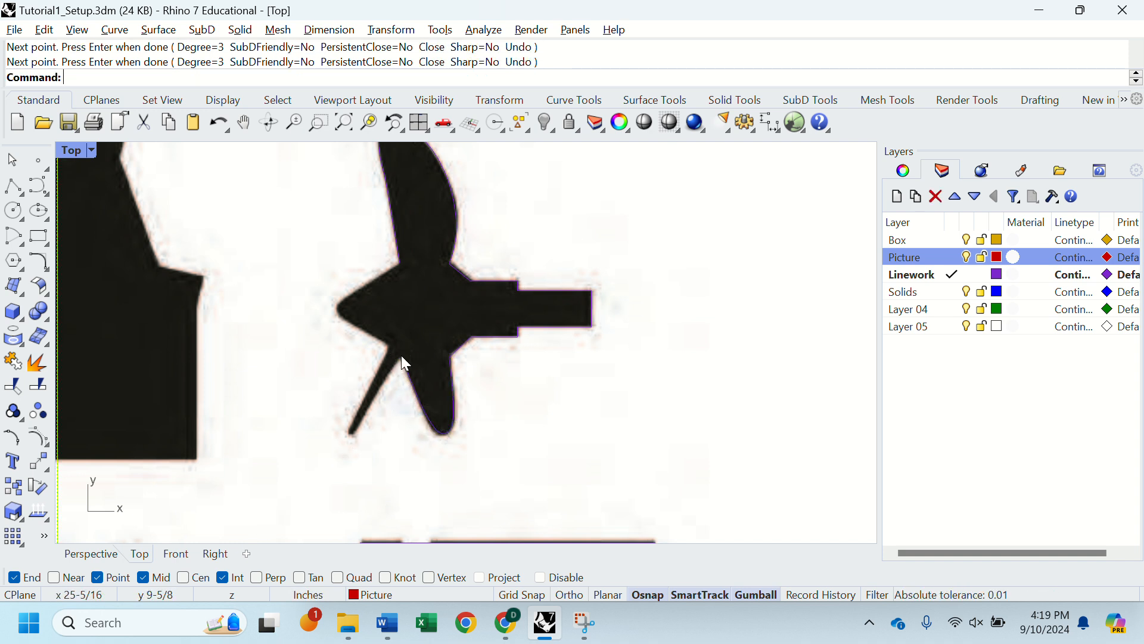
# Step: Try to select the lower blade curve's control point near the tip, and undo the accidental drag of the reference picture
pyautogui.click(445, 436)
pyautogui.click(480, 477)
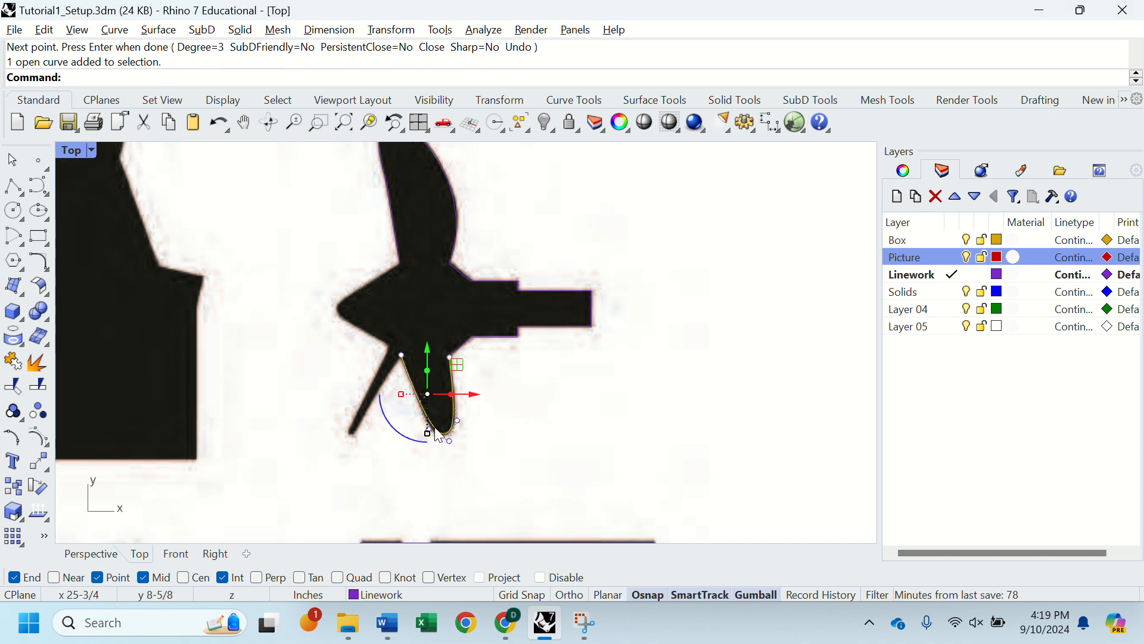
pyautogui.moveTo(411, 467); pyautogui.dragTo(435, 427)
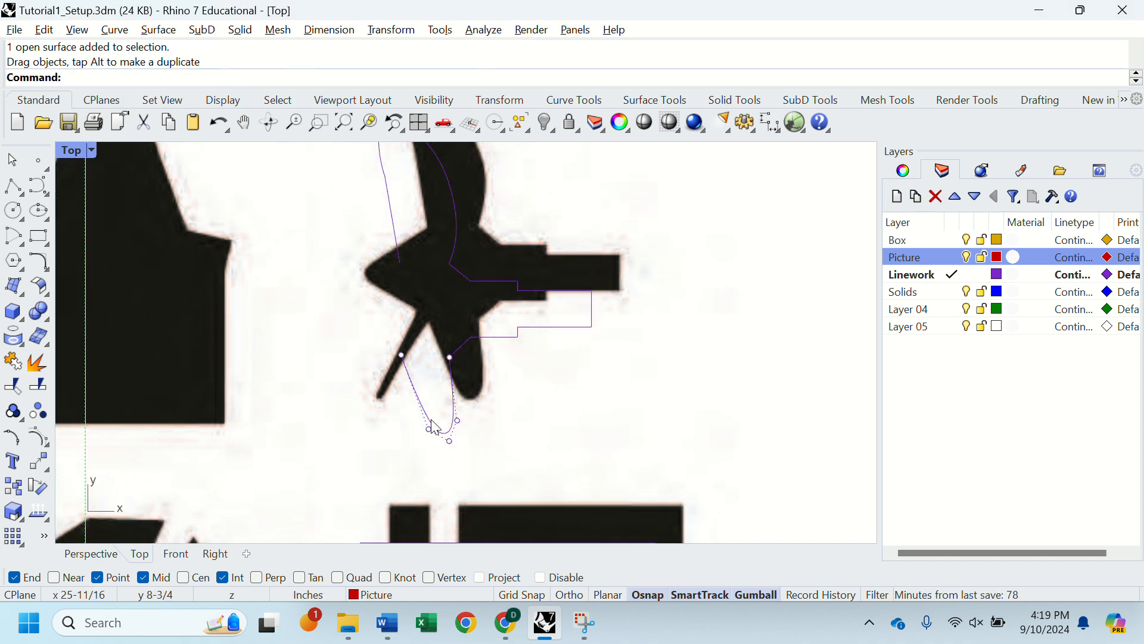
pyautogui.hotkey('ctrl', 'z')
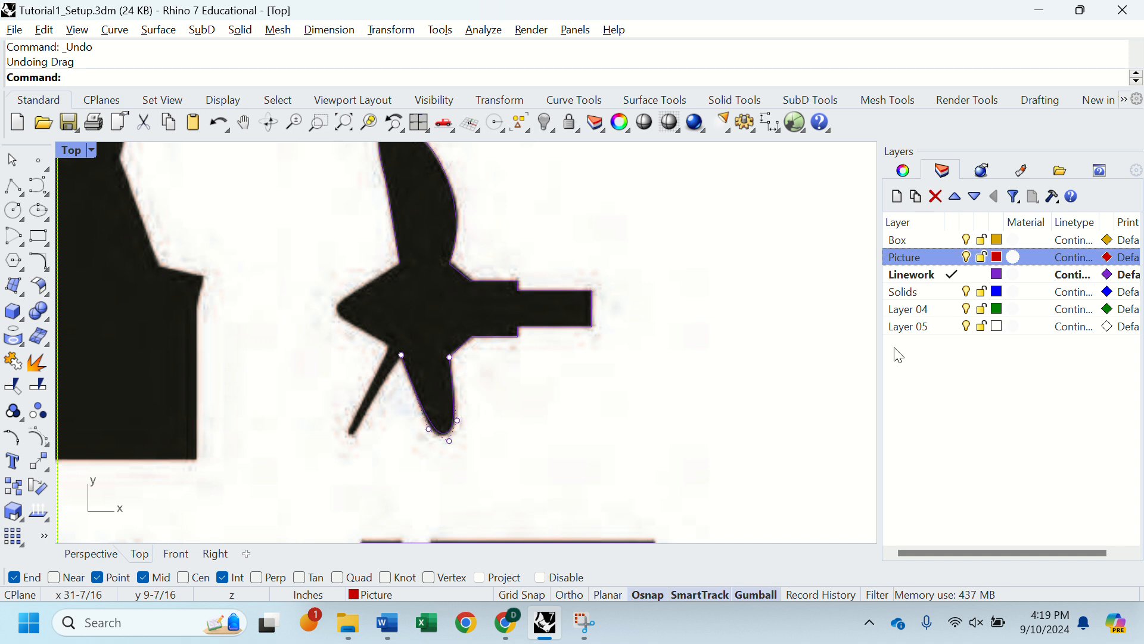
# Step: Lock the Picture layer and nudge the lower blade curve's control point left of the tip closer to the silhouette
pyautogui.click(983, 258)
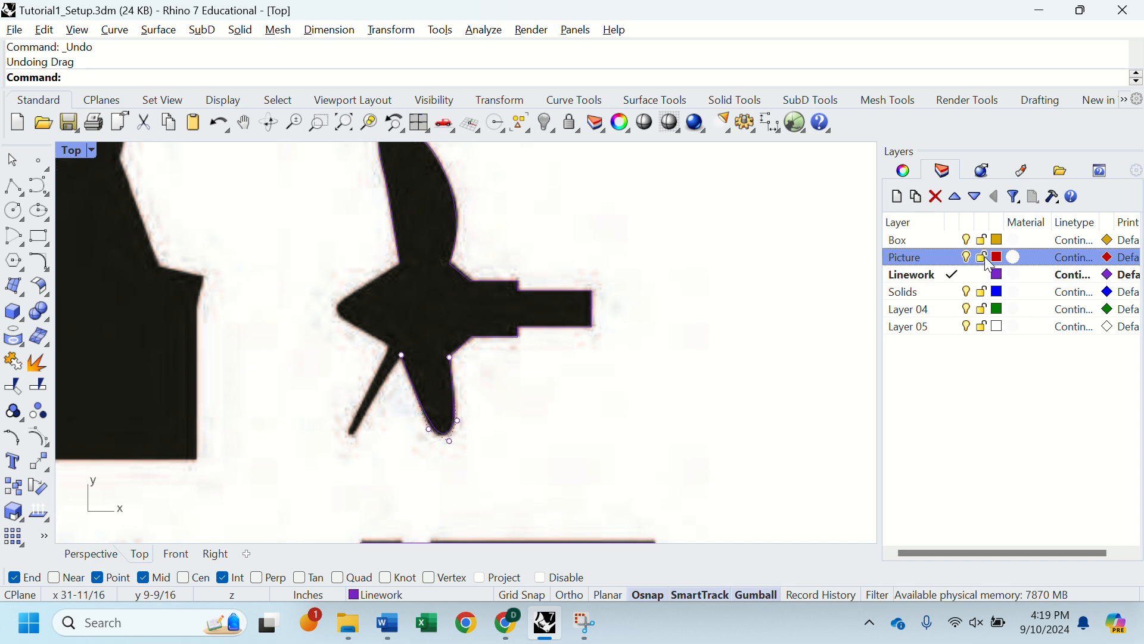
pyautogui.moveTo(394, 473); pyautogui.dragTo(455, 404)
pyautogui.press('Escape')
pyautogui.press('Escape')
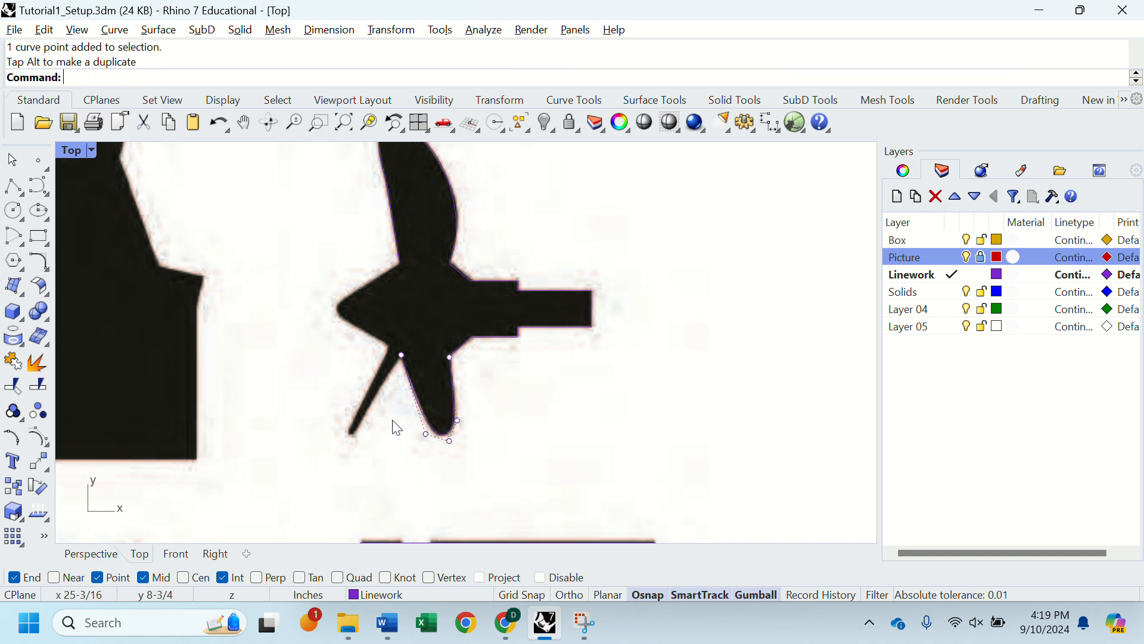
# Step: Try a straight line from the lower blade's left root to the thin blade's tip, and undo it
pyautogui.click(429, 424)
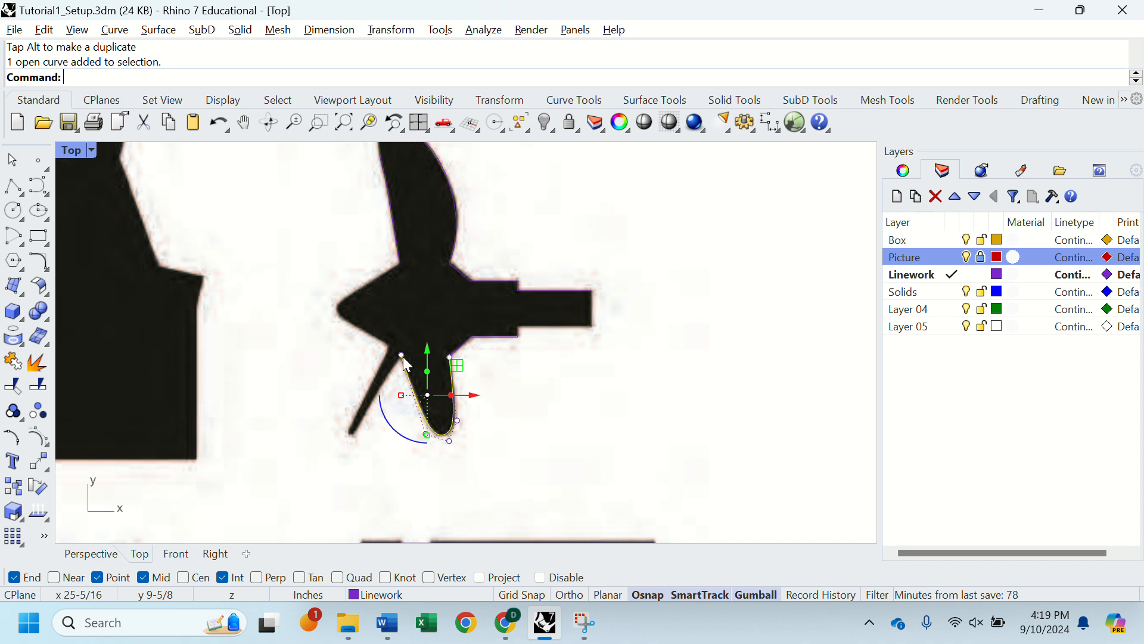
pyautogui.write('line')
pyautogui.press('Return')
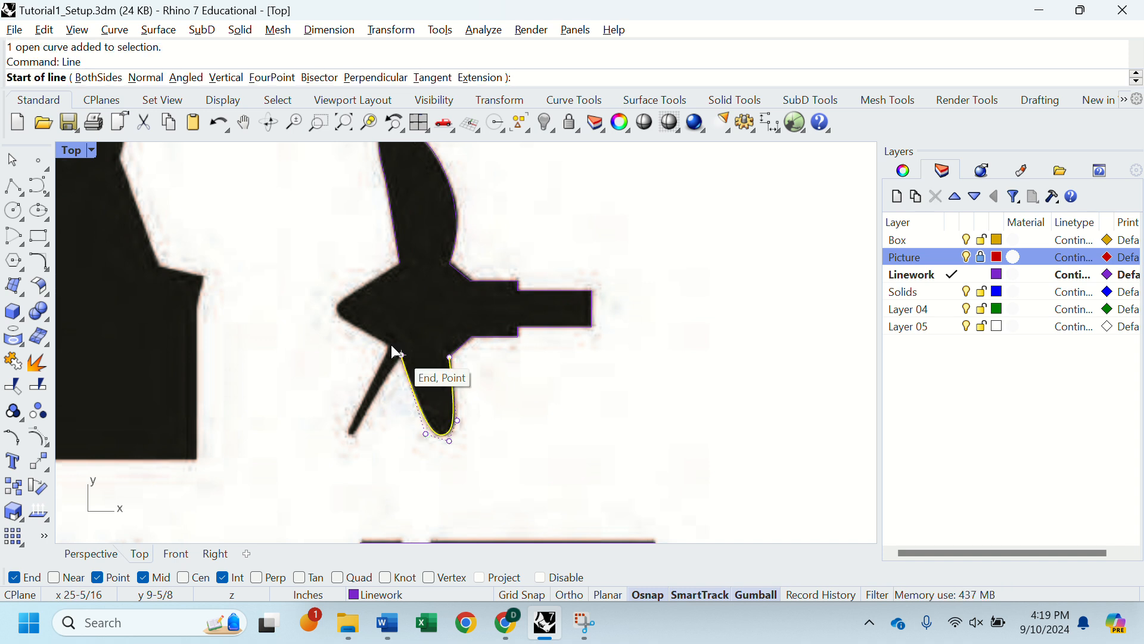
pyautogui.click(392, 345)
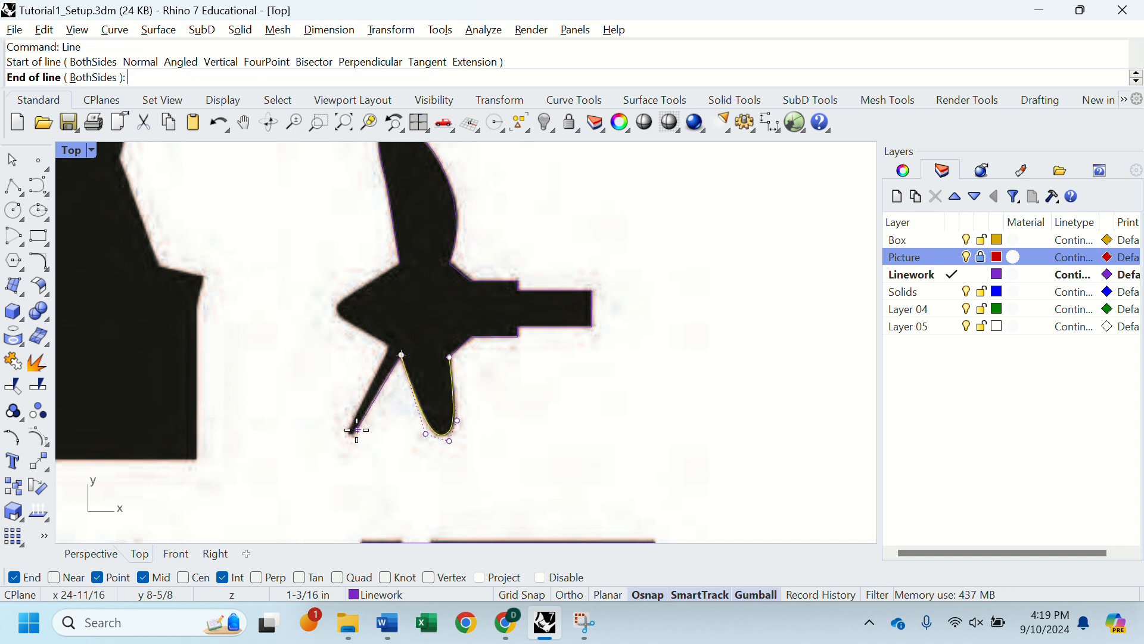
pyautogui.press('Escape')
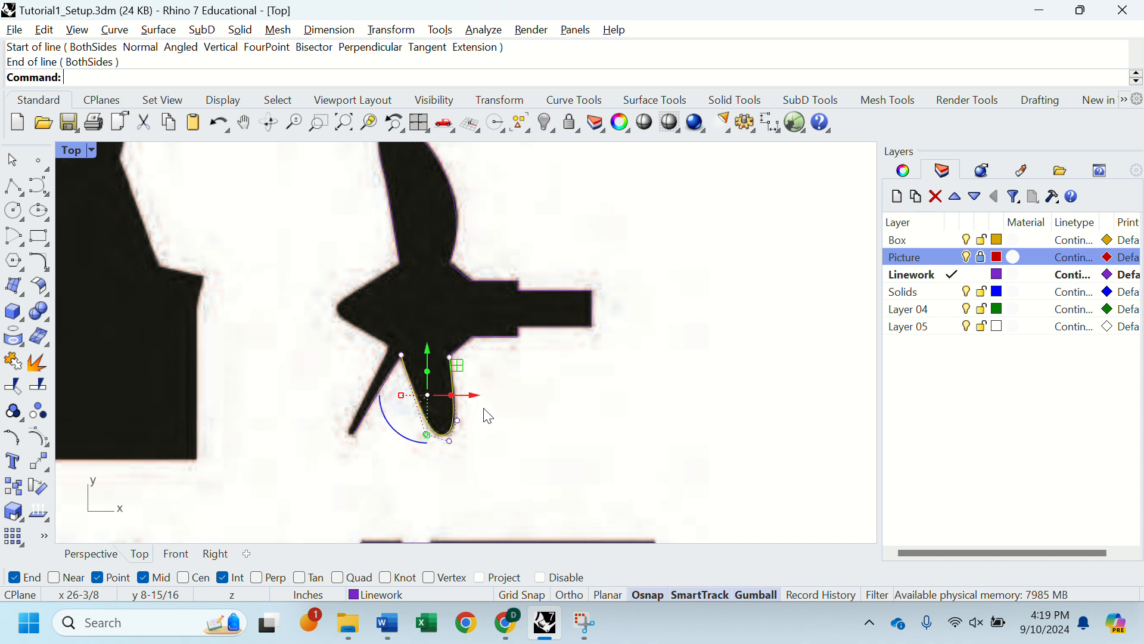
pyautogui.hotkey('ctrl', 'z')
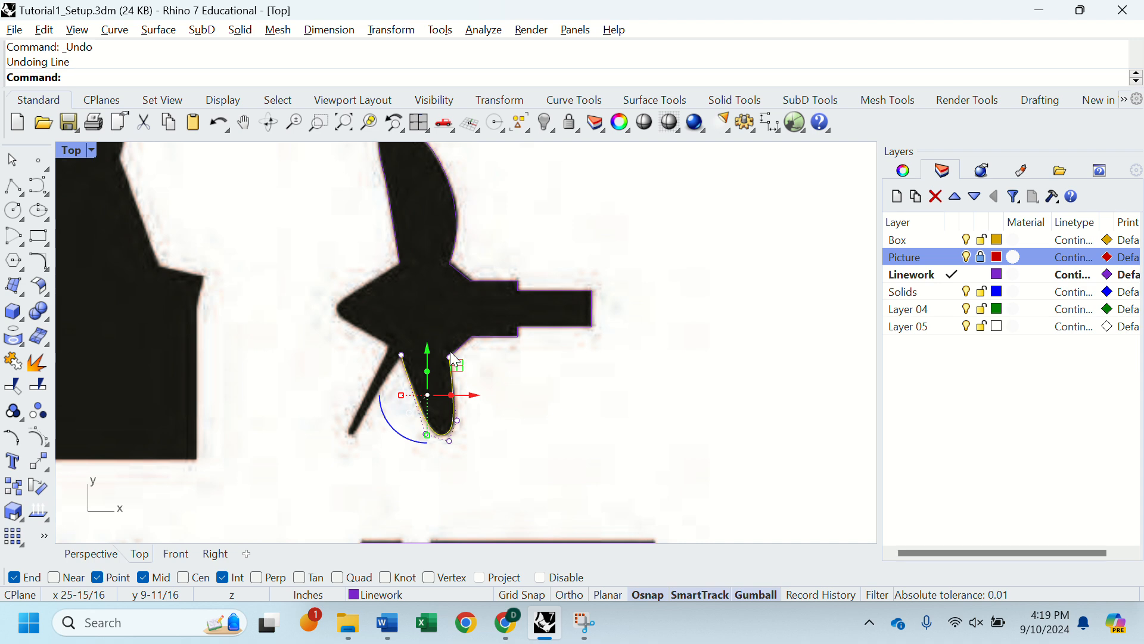
# Step: Start a degree-3 curve at the lower blade's left root and run it down the thin blade's right edge to about (24-5/8, 8-9/16)
pyautogui.write('r')
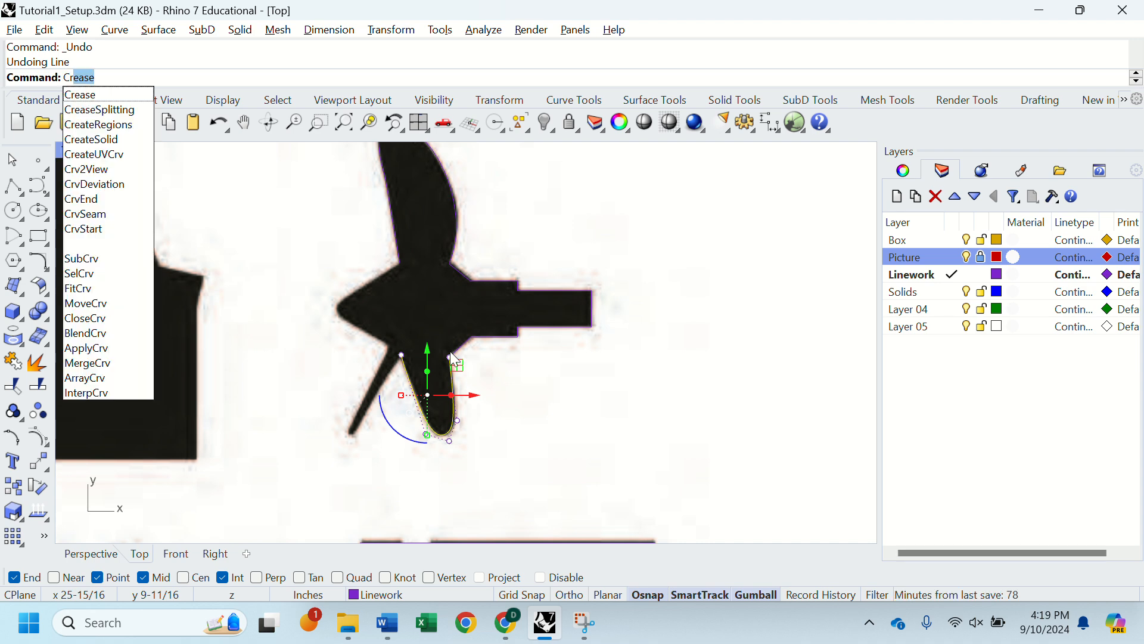
pyautogui.press('BackSpace')
pyautogui.press('BackSpace')
pyautogui.write('iur')
pyautogui.press('BackSpace')
pyautogui.press('BackSpace')
pyautogui.press('BackSpace')
pyautogui.write('u')
pyautogui.press('Return')
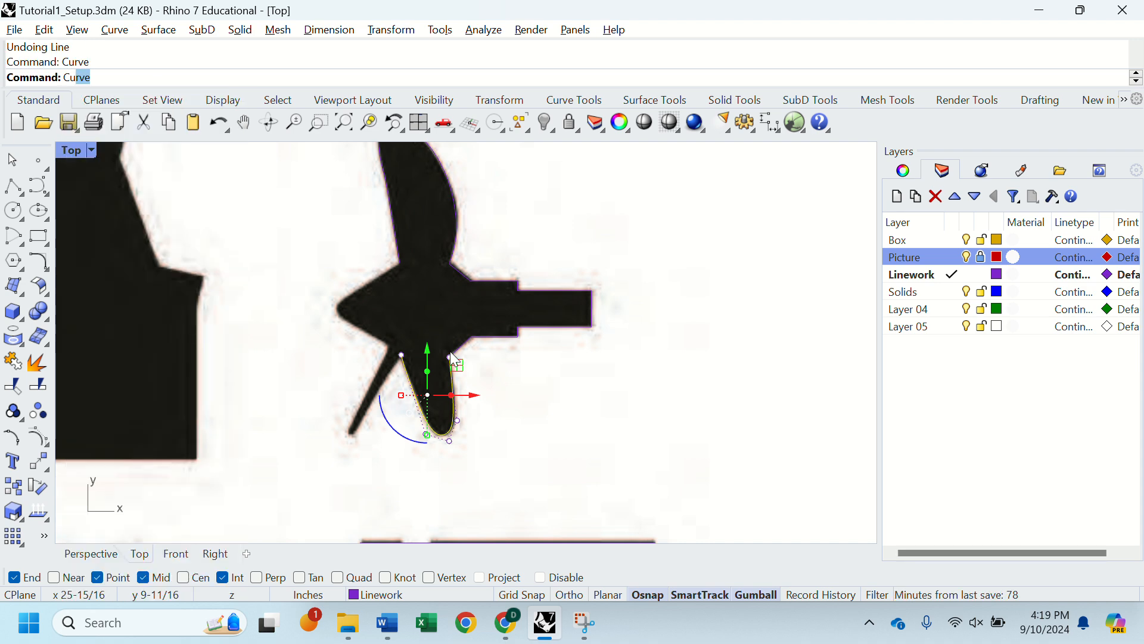
pyautogui.click(402, 355)
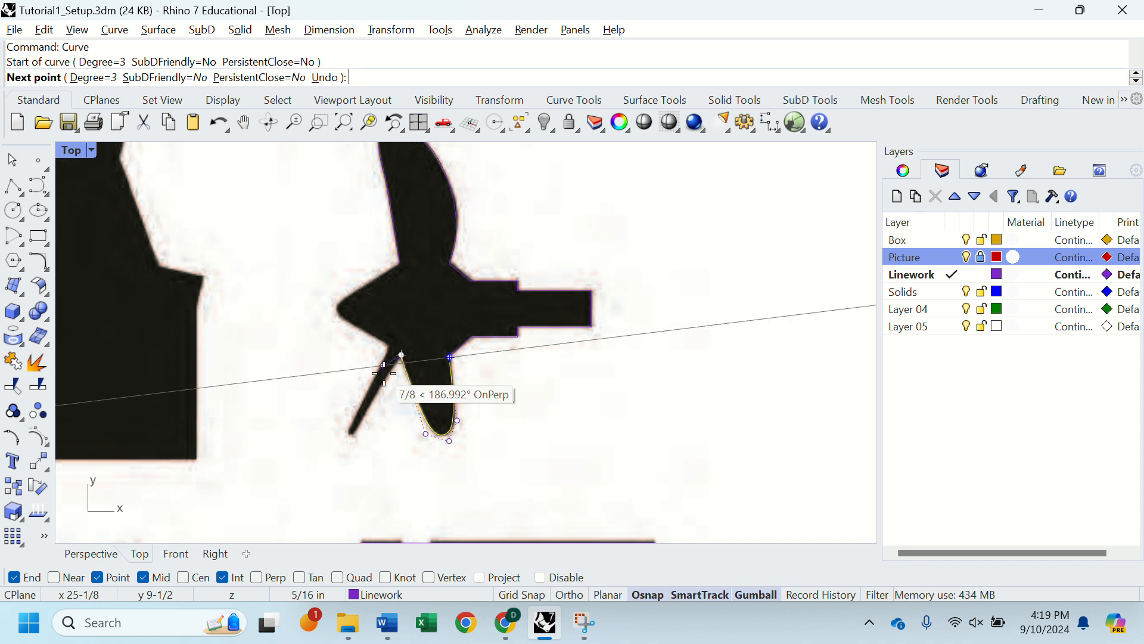
pyautogui.click(382, 378)
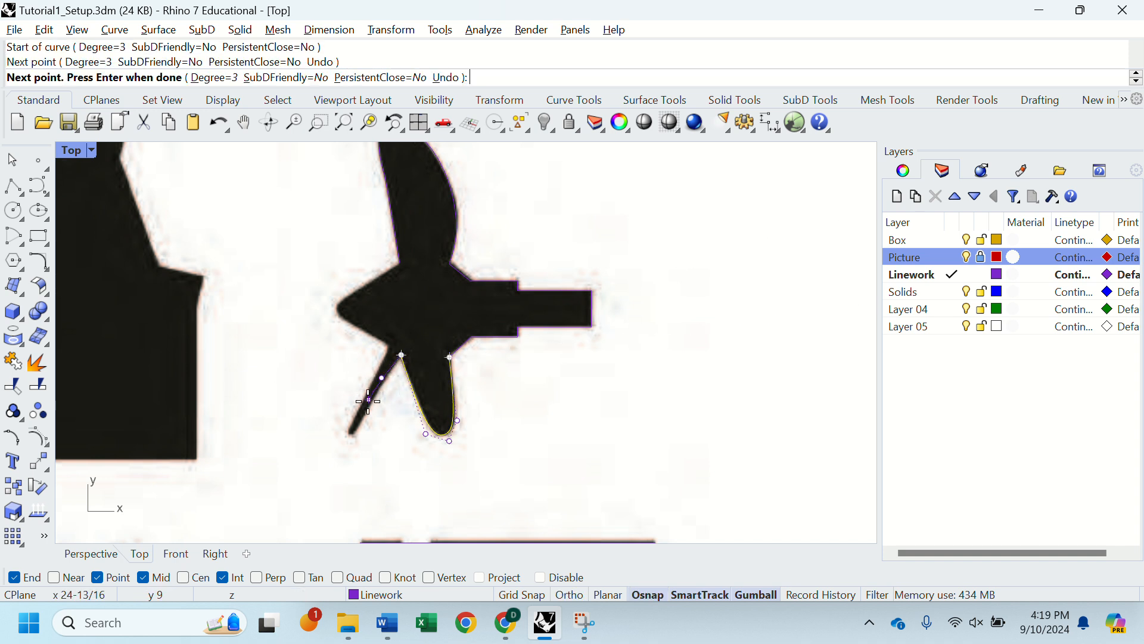
pyautogui.click(355, 433)
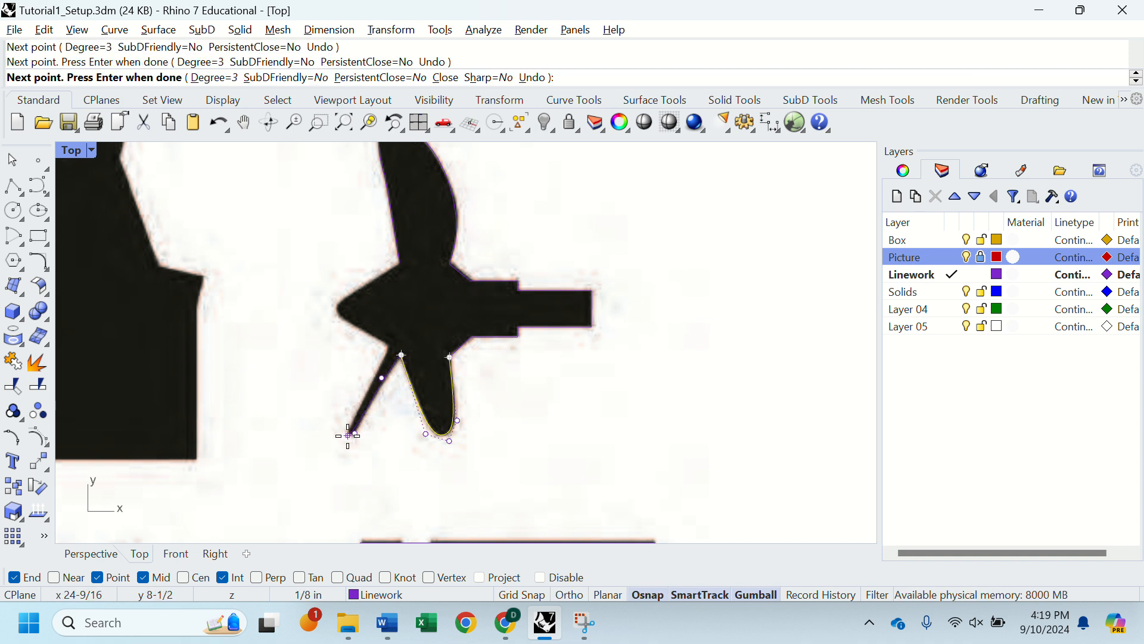
# Step: Continue the curve around the thin blade's tip and back up its left edge to the corner with the hub
pyautogui.scroll(5, 349, 435)
pyautogui.click(352, 435)
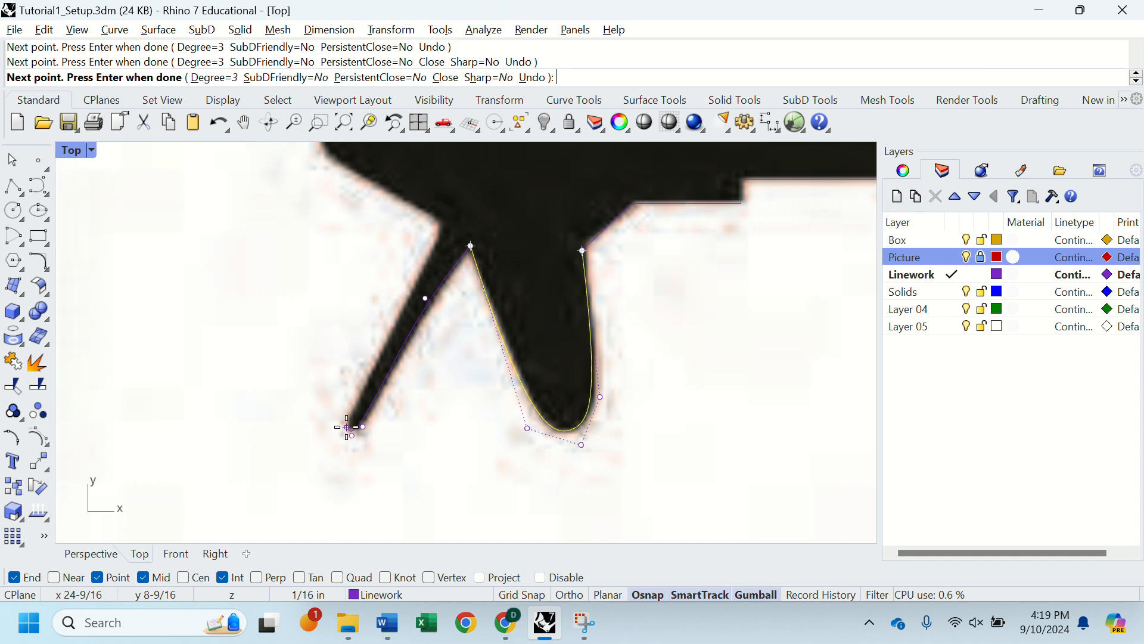
pyautogui.click(346, 423)
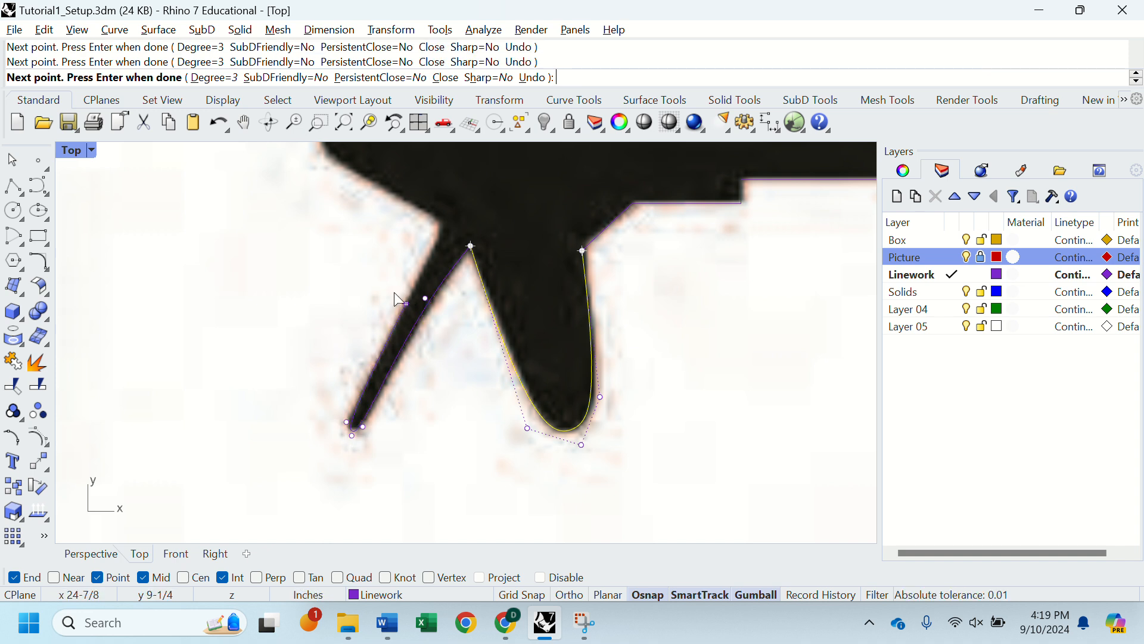
pyautogui.click(405, 303)
pyautogui.click(441, 230)
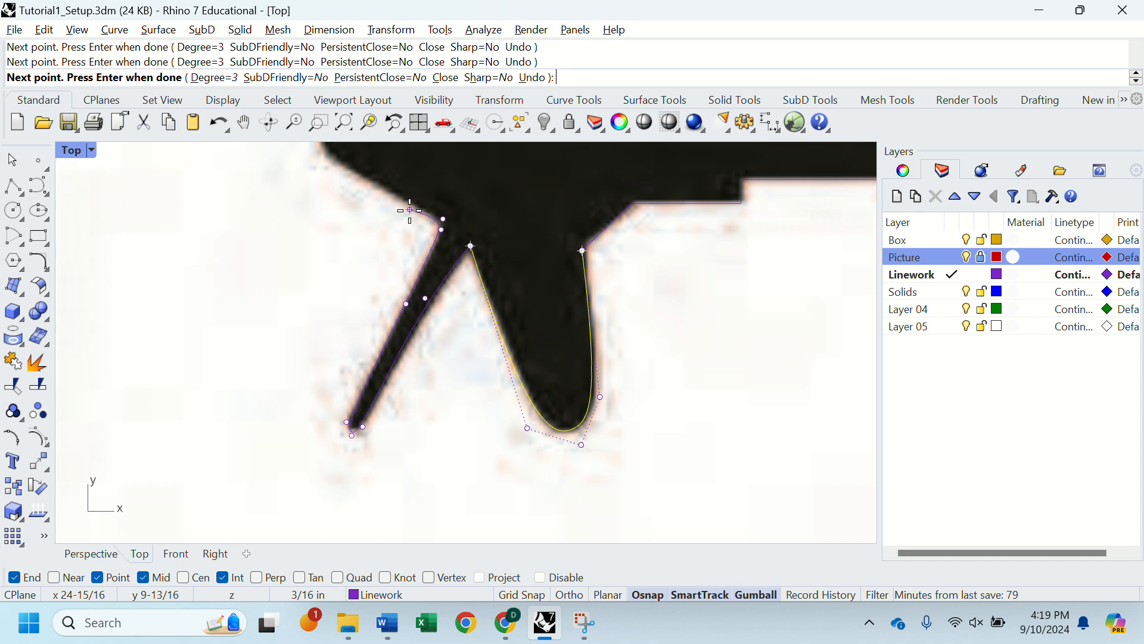
# Step: Carry the curve along the hub and around its pointed nose, finishing it at the upper blade's left root at about (25-1/4, 10-7/8)
pyautogui.scroll(-5, 410, 210)
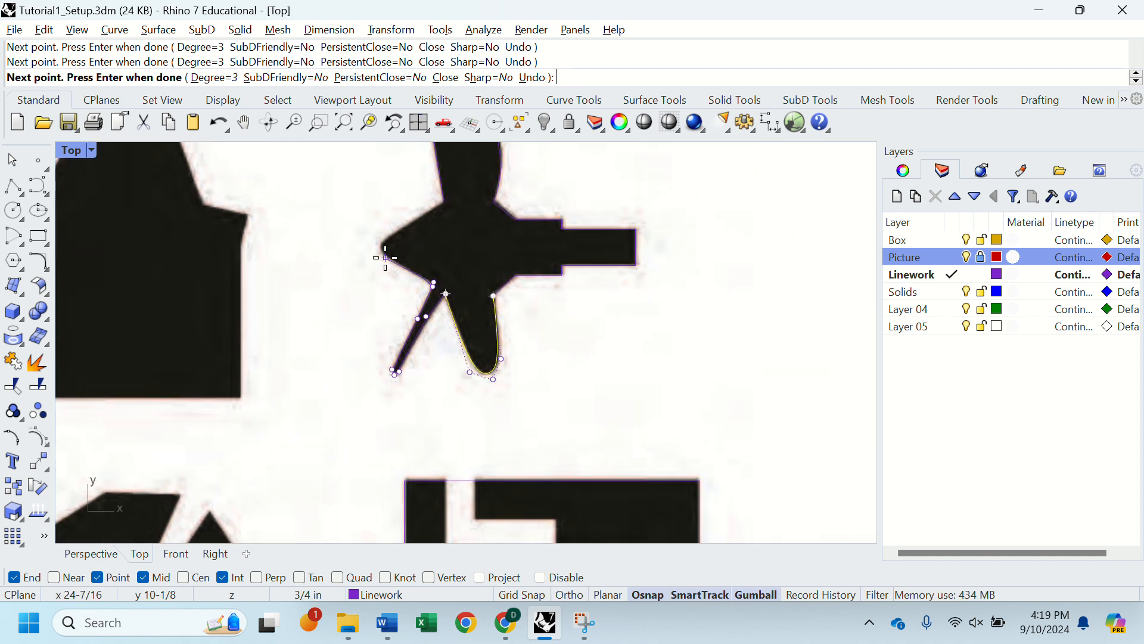
pyautogui.click(385, 256)
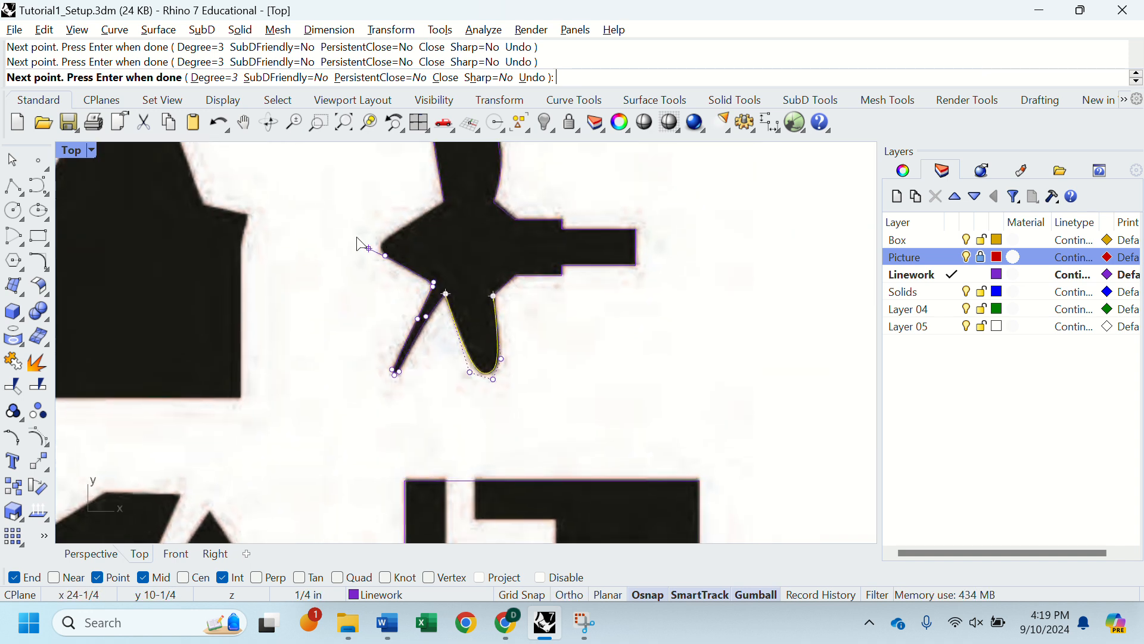
pyautogui.click(399, 231)
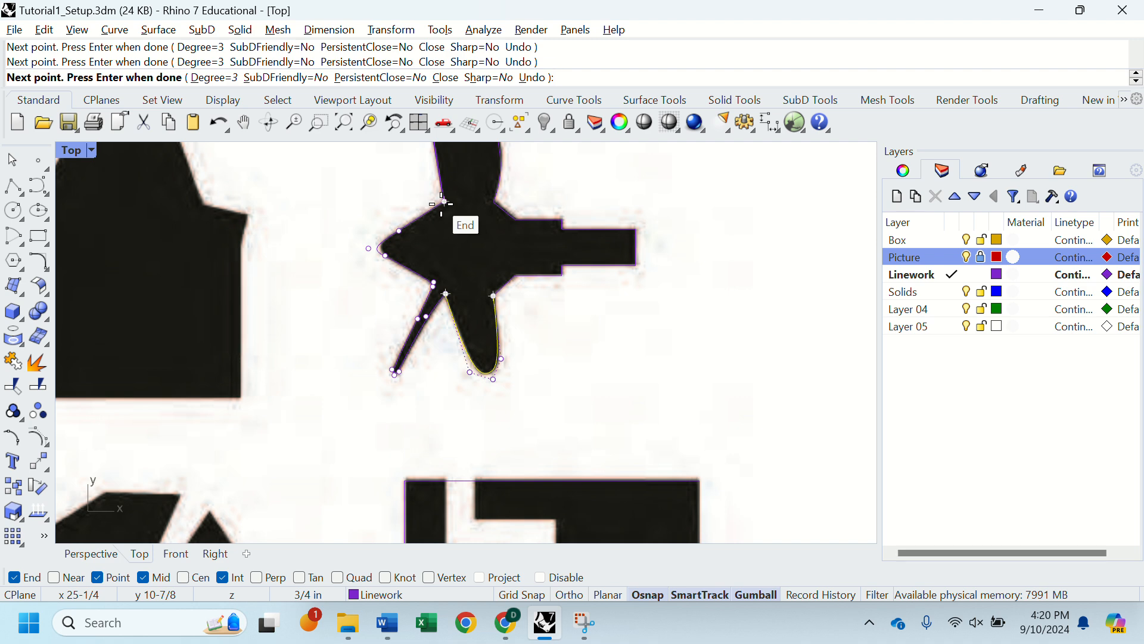
pyautogui.click(444, 202)
pyautogui.press('Return')
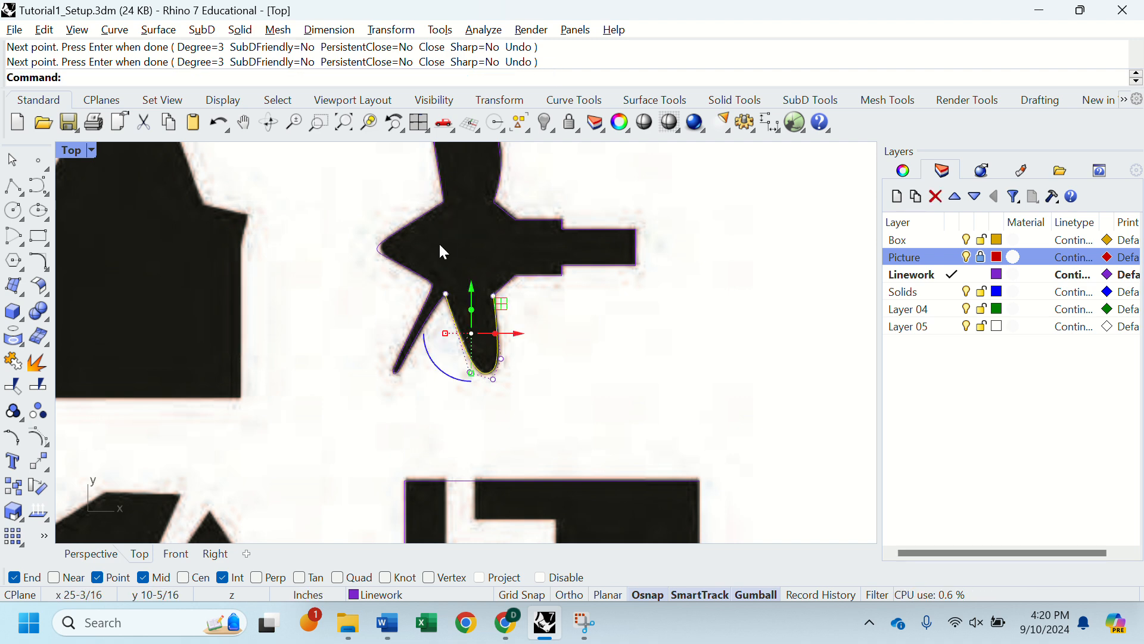
# Step: Select the new curve and move its nose control point and the one above it to fit the hub's edge
pyautogui.scroll(2, 438, 242)
pyautogui.scroll(2, 345, 255)
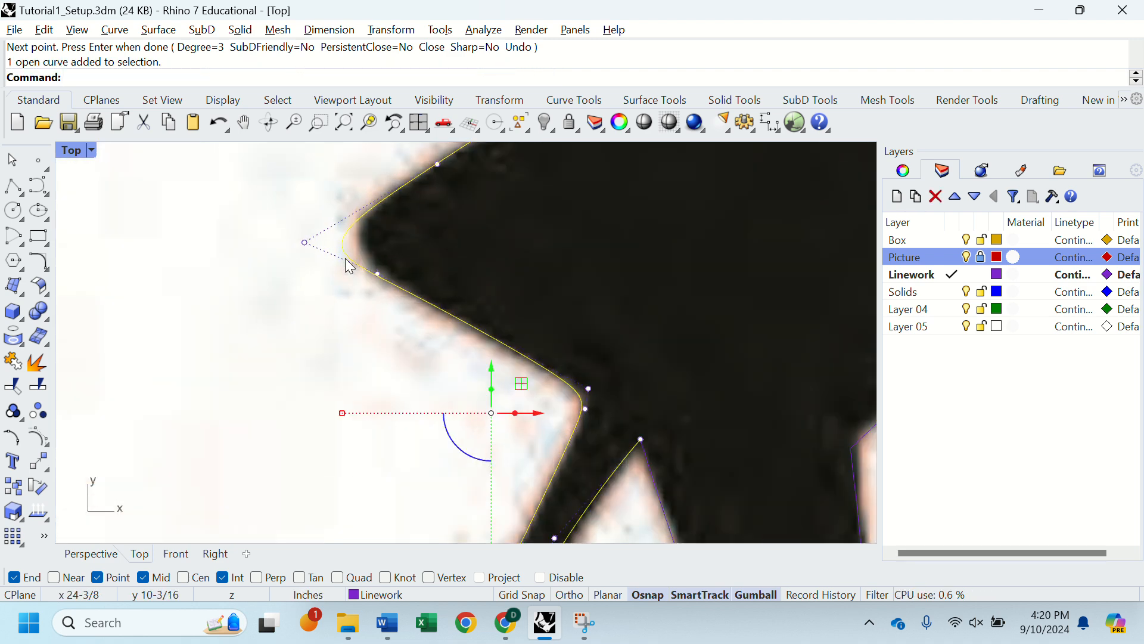
pyautogui.click(305, 243)
pyautogui.moveTo(333, 247); pyautogui.dragTo(359, 246)
pyautogui.click(437, 164)
pyautogui.moveTo(470, 163); pyautogui.dragTo(457, 164)
pyautogui.moveTo(453, 190); pyautogui.dragTo(434, 258, button='right')
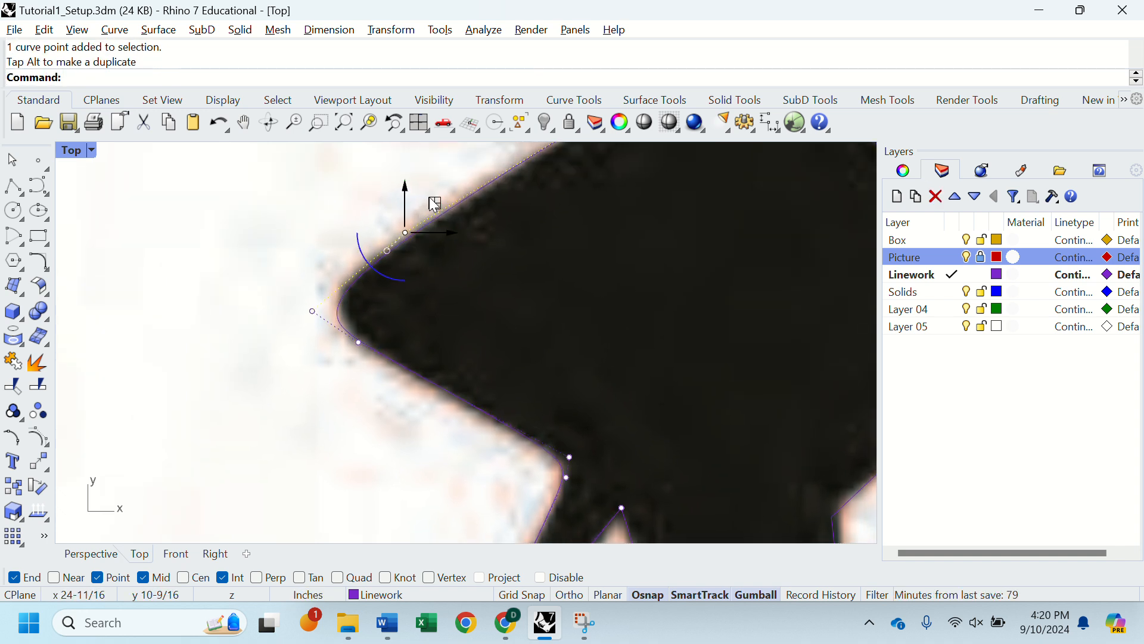
# Step: Slide the upper control point down the hub's edge closer to the nose and fine-tune the nose point to the silhouette
pyautogui.moveTo(431, 197); pyautogui.dragTo(352, 277)
pyautogui.click(312, 311)
pyautogui.scroll(-10, 300, 319)
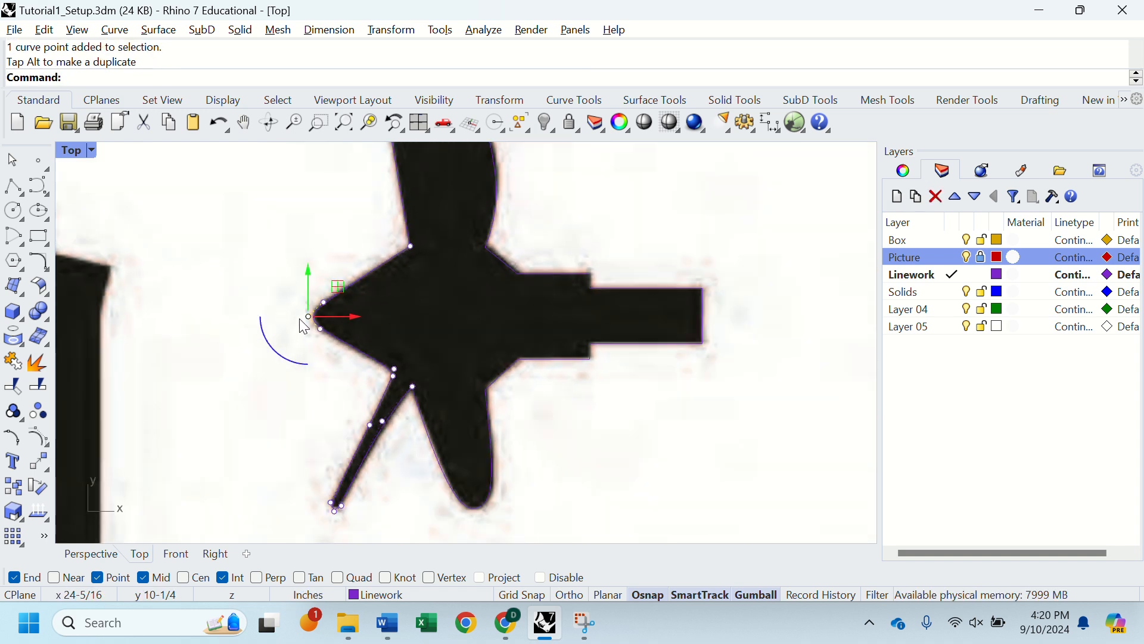
pyautogui.moveTo(299, 318); pyautogui.dragTo(302, 261, button='right')
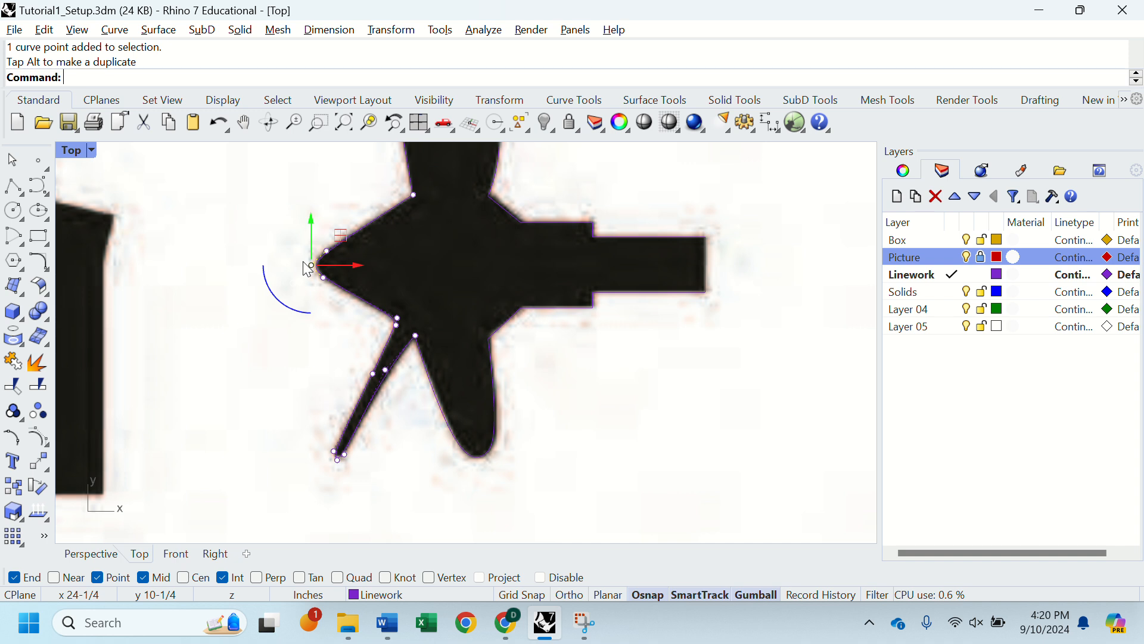
pyautogui.scroll(-10, 304, 263)
# Step: Compare crossing and window selections over the propeller's traced curves
pyautogui.moveTo(790, 211); pyautogui.dragTo(304, 422)
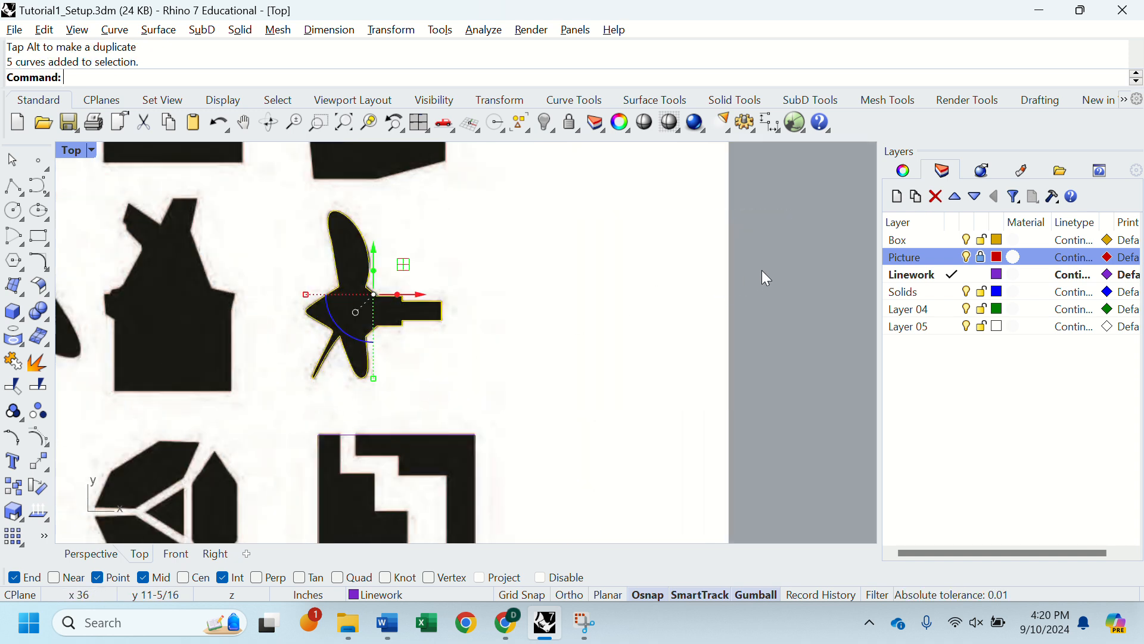
pyautogui.click(790, 271)
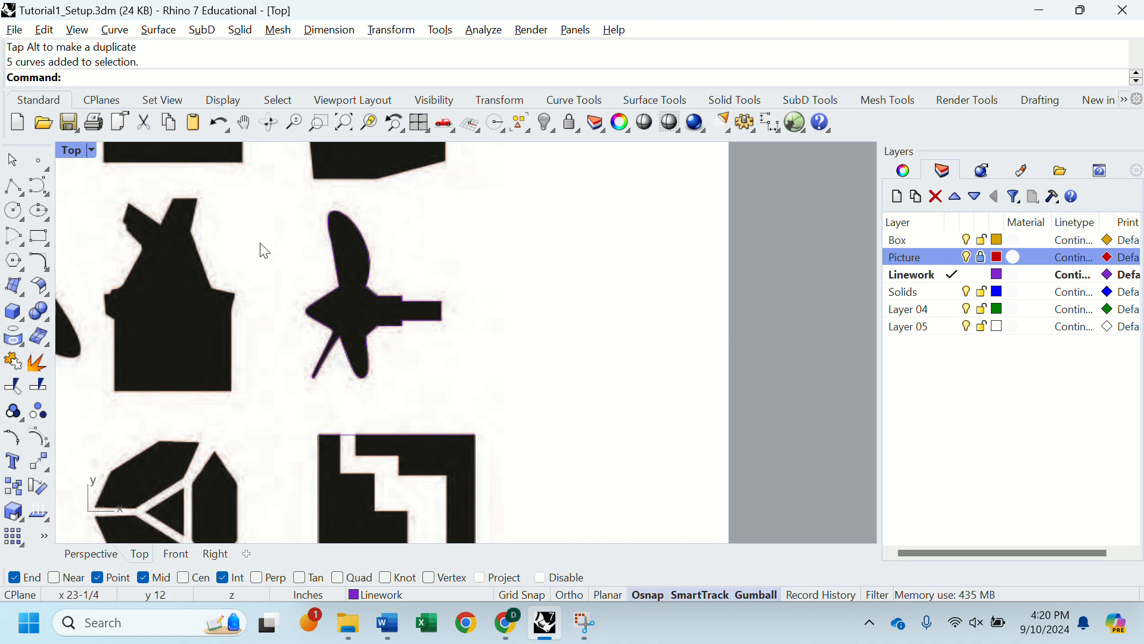
pyautogui.moveTo(213, 184); pyautogui.dragTo(491, 318)
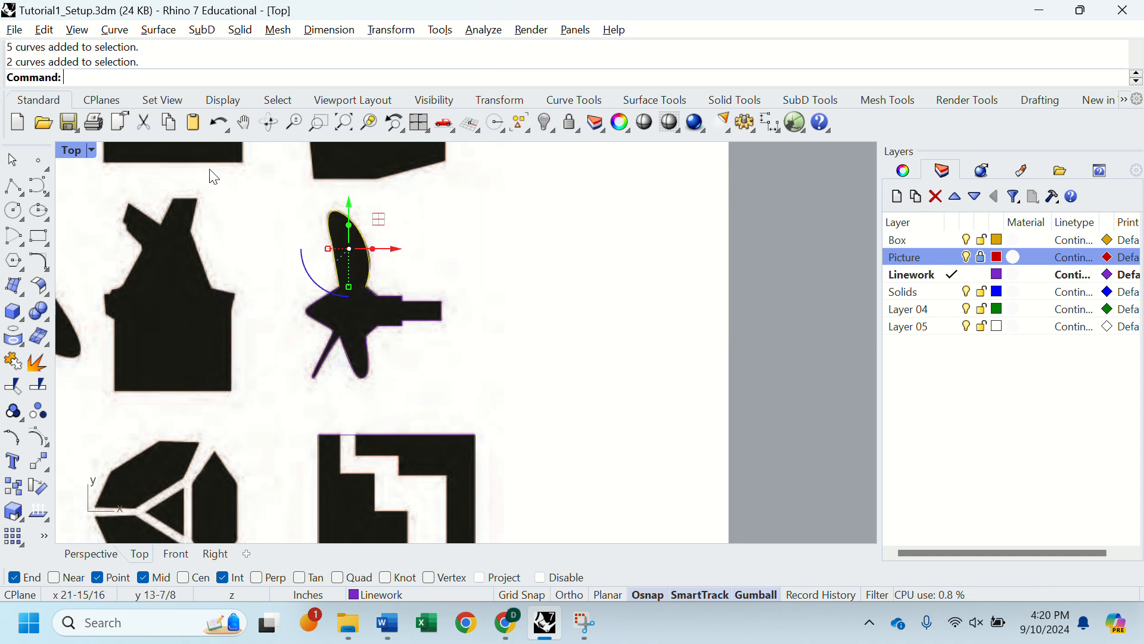
pyautogui.moveTo(210, 170); pyautogui.dragTo(509, 320)
pyautogui.moveTo(779, 178); pyautogui.dragTo(266, 356)
pyautogui.press('Escape')
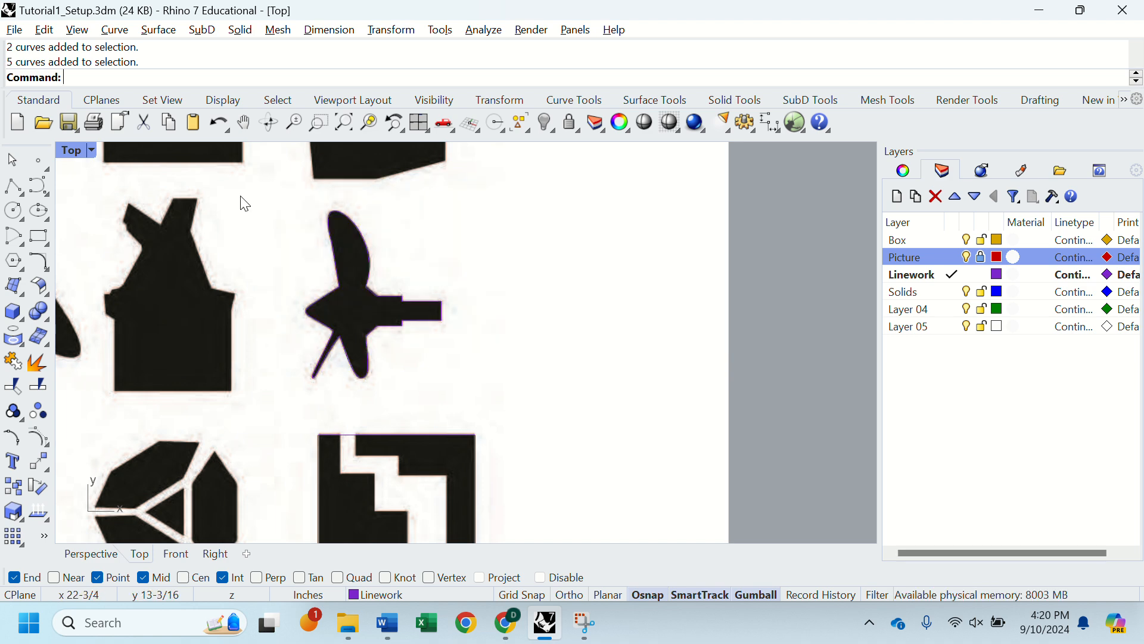
pyautogui.moveTo(207, 168); pyautogui.dragTo(482, 343)
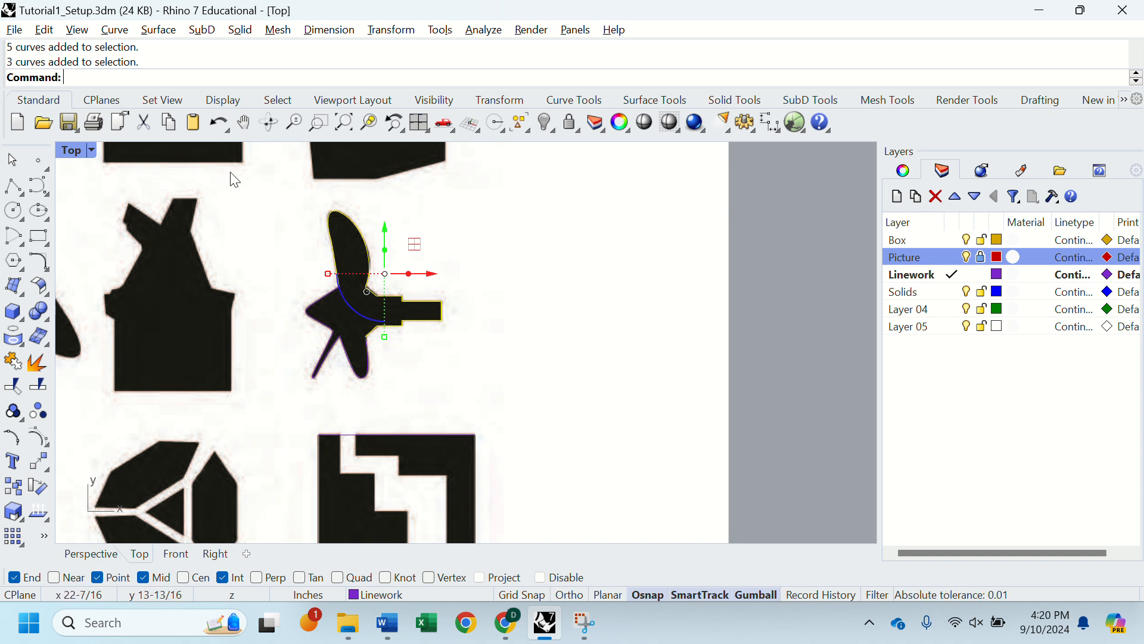
pyautogui.moveTo(234, 169); pyautogui.dragTo(483, 343)
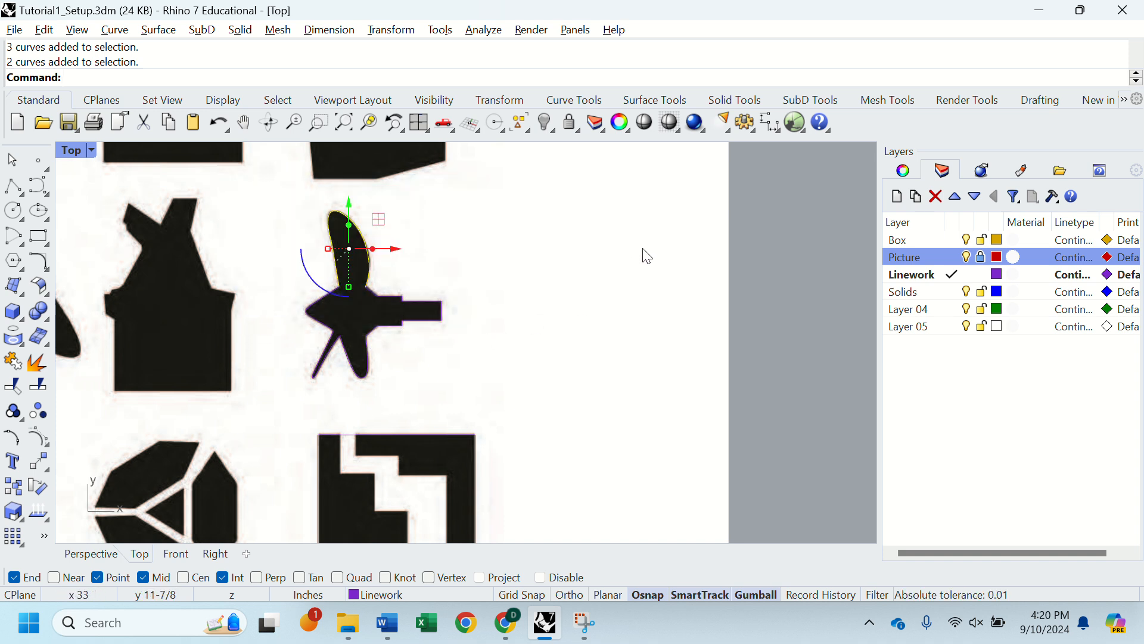
# Step: Select all the propeller's traced curves with a crossing selection and join them, and undo the join
pyautogui.moveTo(667, 191); pyautogui.dragTo(286, 410)
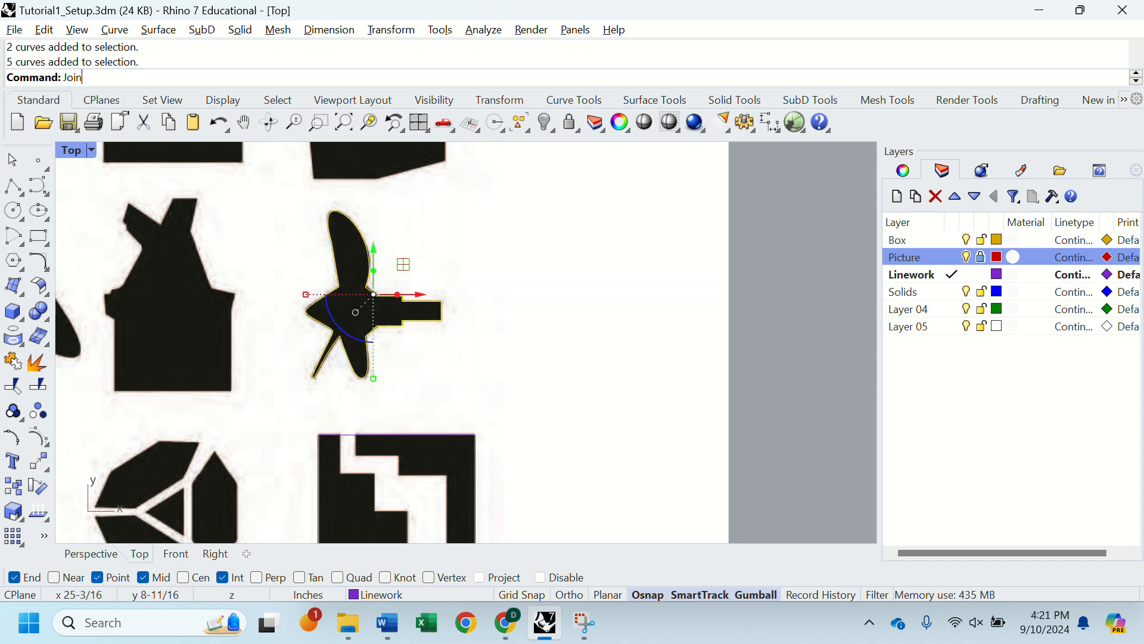
pyautogui.press('Return')
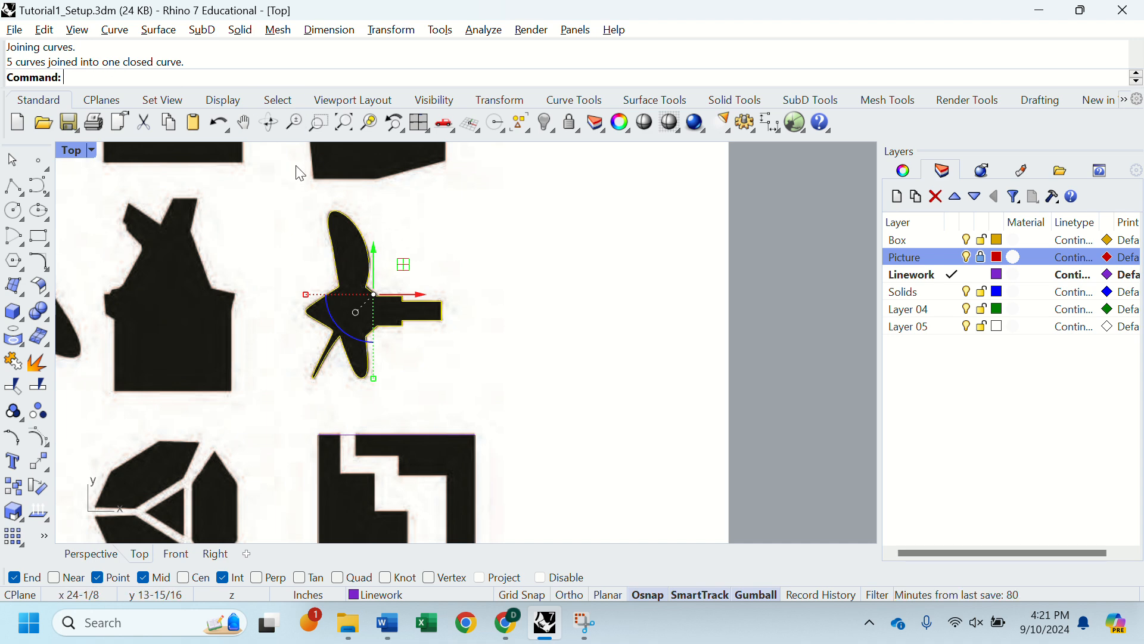
pyautogui.hotkey('ctrl', 'z')
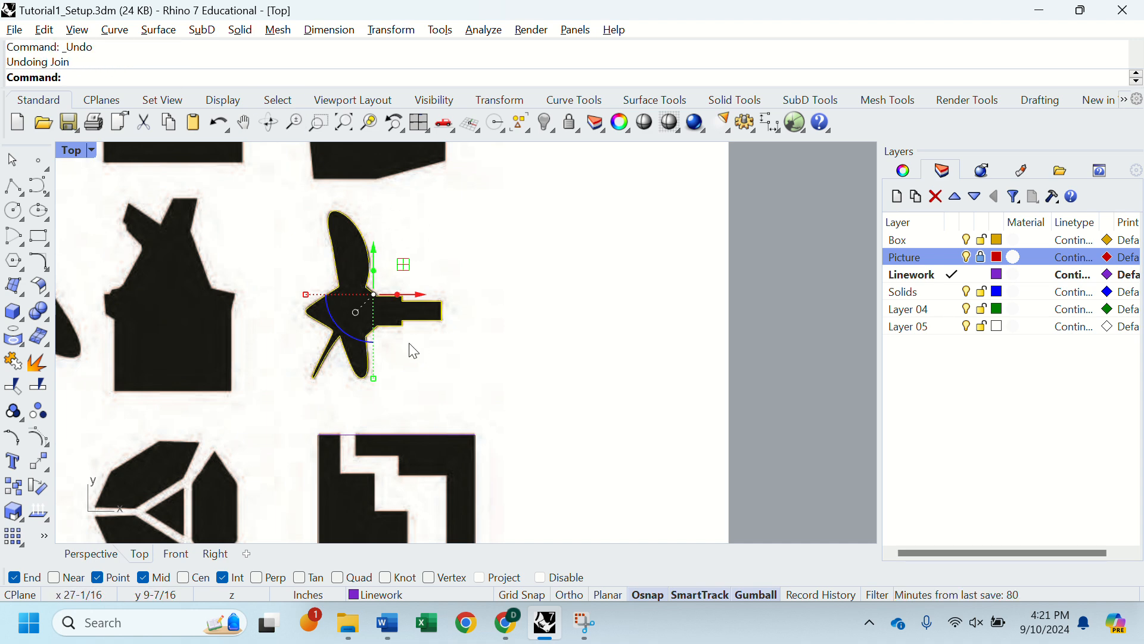
# Step: Move the lower blade curve's left root endpoint slightly right and down, leaving a small gap to the thin blade's curve
pyautogui.scroll(4, 411, 350)
pyautogui.moveTo(290, 344); pyautogui.dragTo(434, 332, button='right')
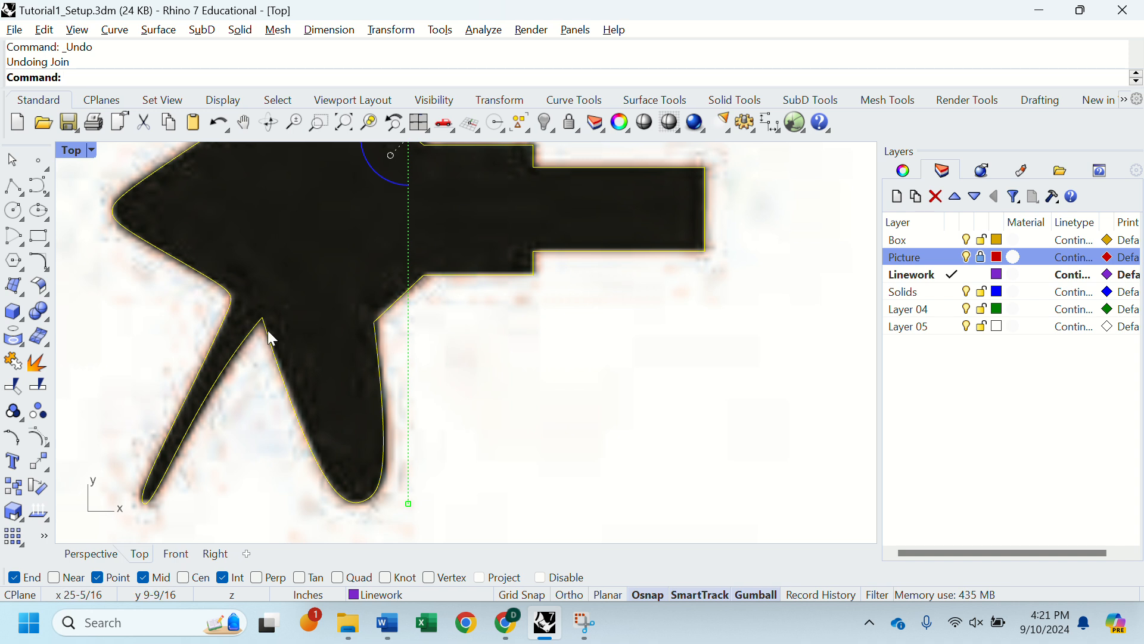
pyautogui.scroll(4, 267, 330)
pyautogui.click(316, 308)
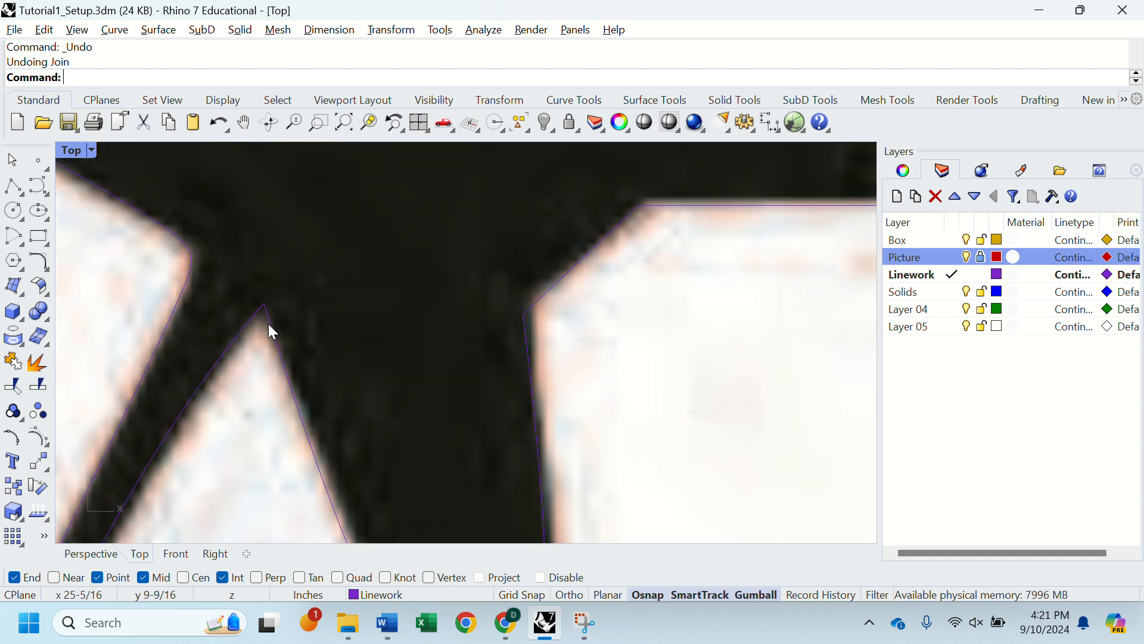
pyautogui.click(269, 324)
pyautogui.click(265, 305)
pyautogui.moveTo(298, 275); pyautogui.dragTo(310, 278)
pyautogui.scroll(-4, 314, 318)
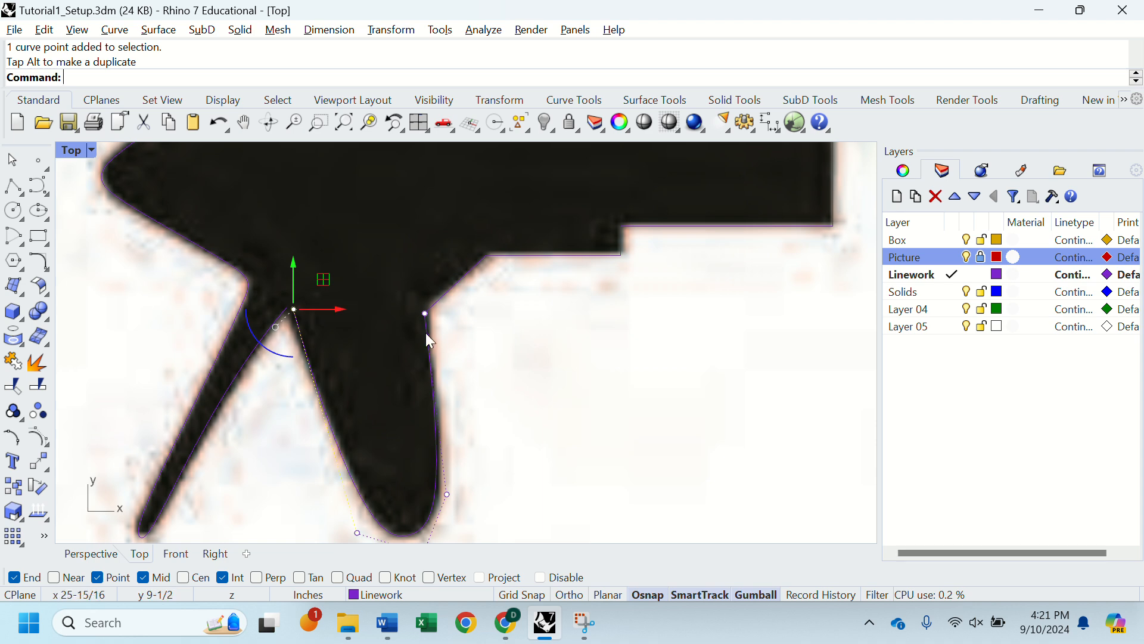
pyautogui.press('Escape')
pyautogui.scroll(-5, 411, 374)
pyautogui.scroll(1, 408, 371)
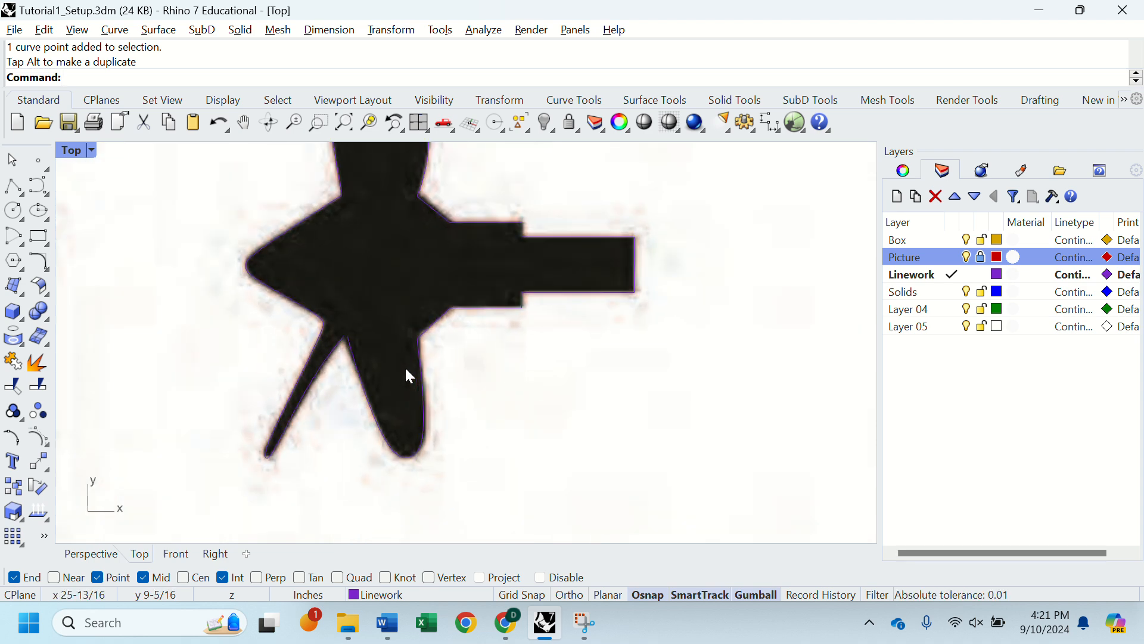
# Step: Select all the propeller's traced curves with a window selection and join them
pyautogui.scroll(-2, 408, 366)
pyautogui.scroll(-3, 410, 369)
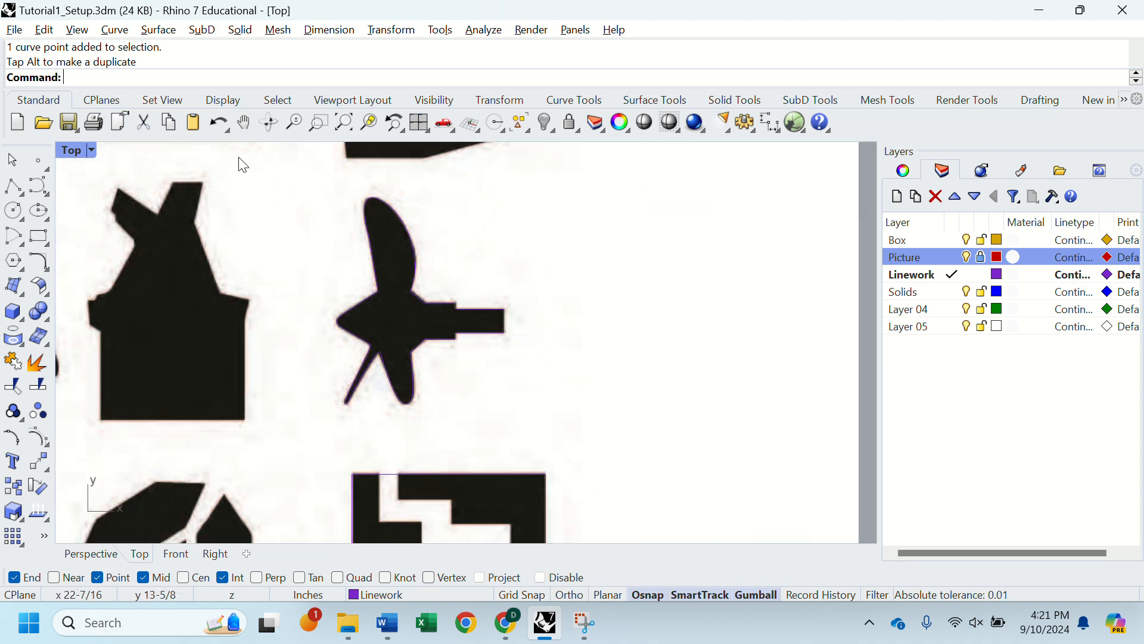
pyautogui.scroll(10, 388, 357)
pyautogui.scroll(-8, 384, 374)
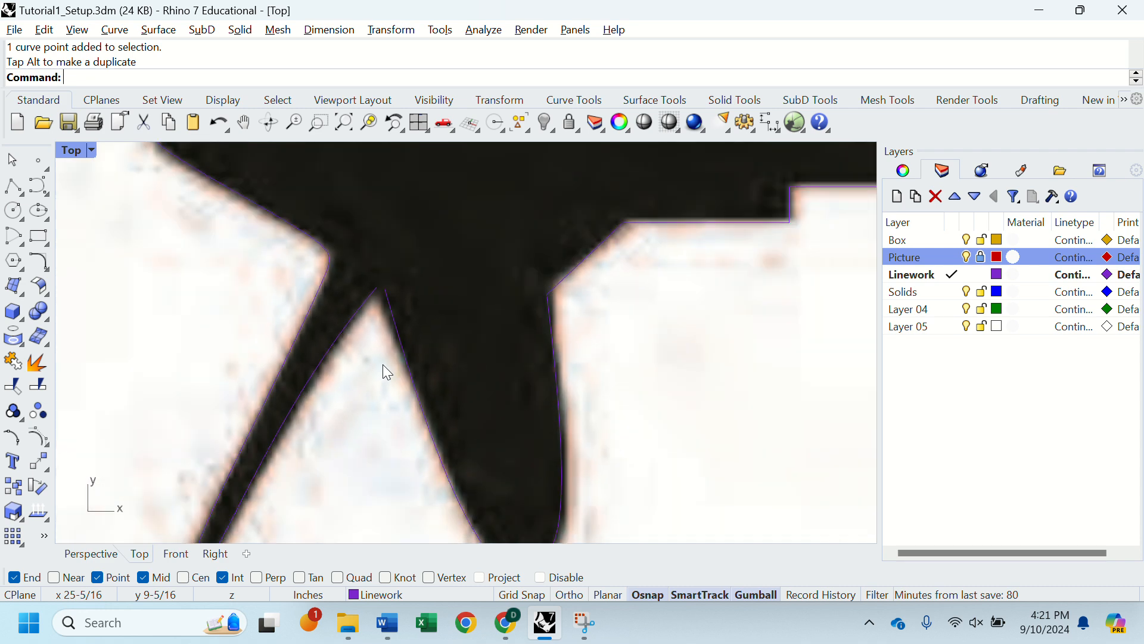
pyautogui.scroll(-1, 384, 367)
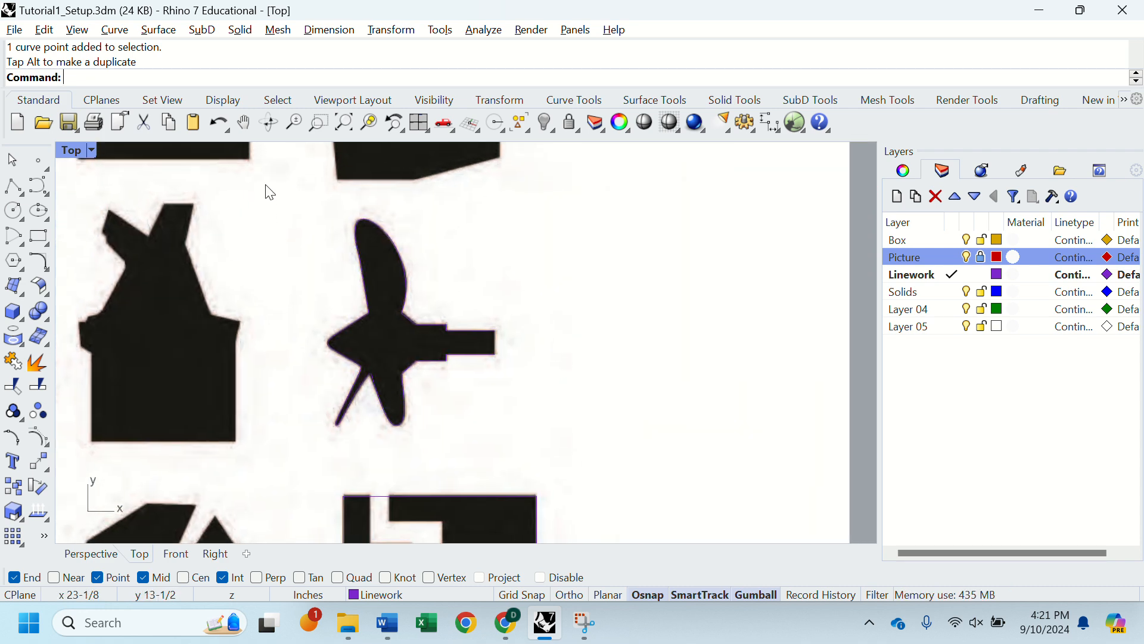
pyautogui.moveTo(265, 189); pyautogui.dragTo(552, 489)
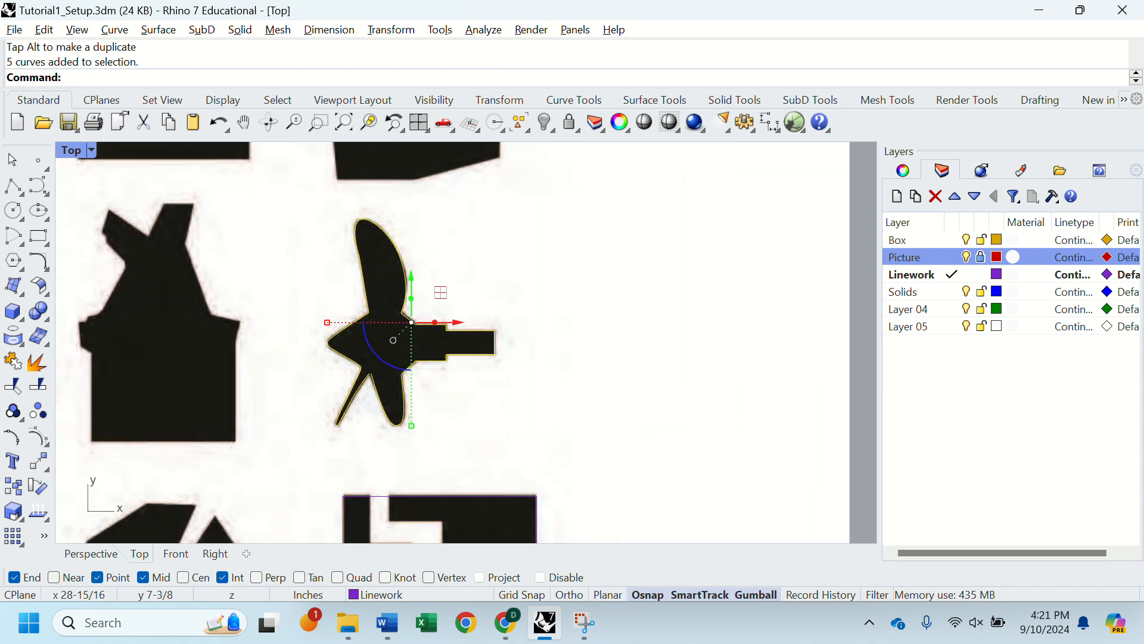
pyautogui.write('join')
pyautogui.press('Return')
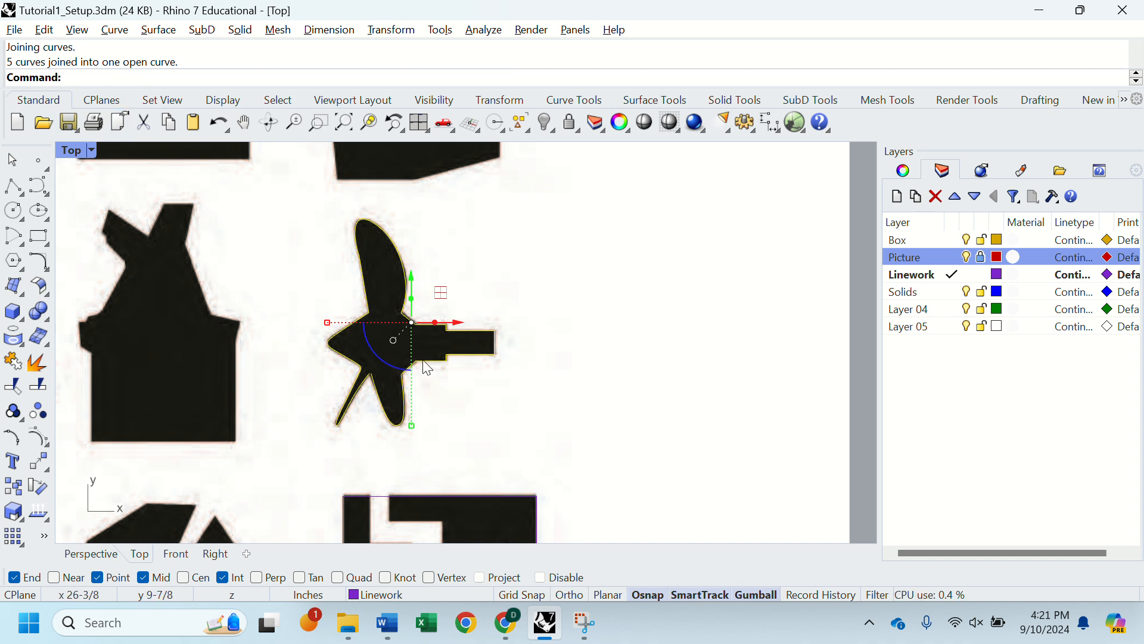
# Step: Select the joined propeller curve and examine the gap between the root endpoints of the lower blade and the thin blade
pyautogui.scroll(1, 377, 403)
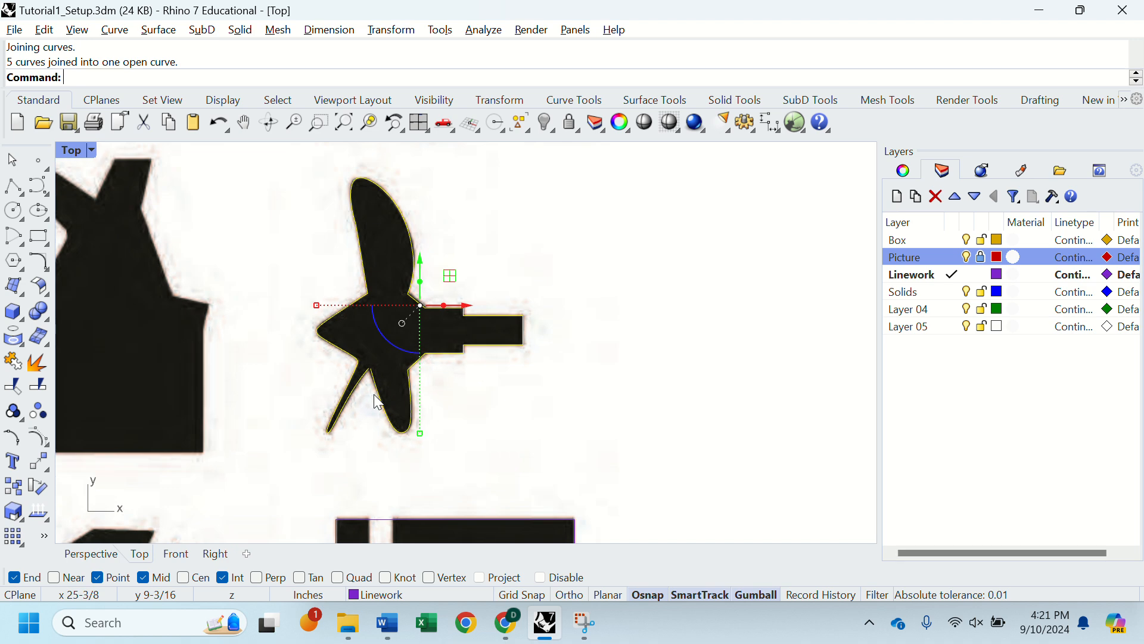
pyautogui.scroll(8, 381, 369)
pyautogui.scroll(-2, 381, 367)
pyautogui.click(548, 441)
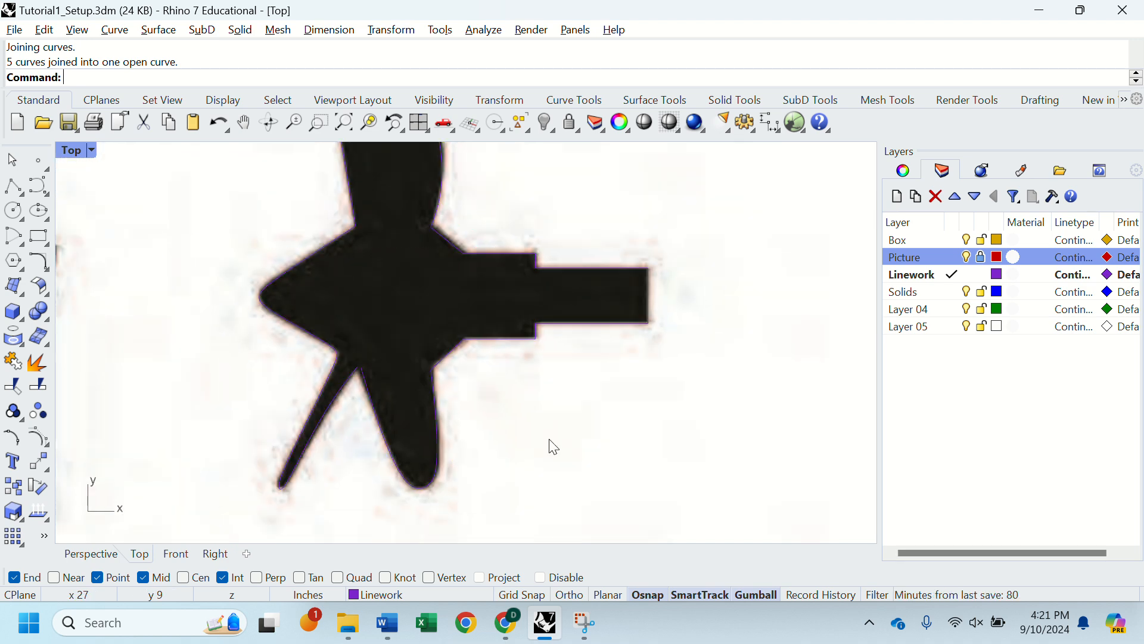
pyautogui.click(451, 355)
pyautogui.scroll(-2, 460, 404)
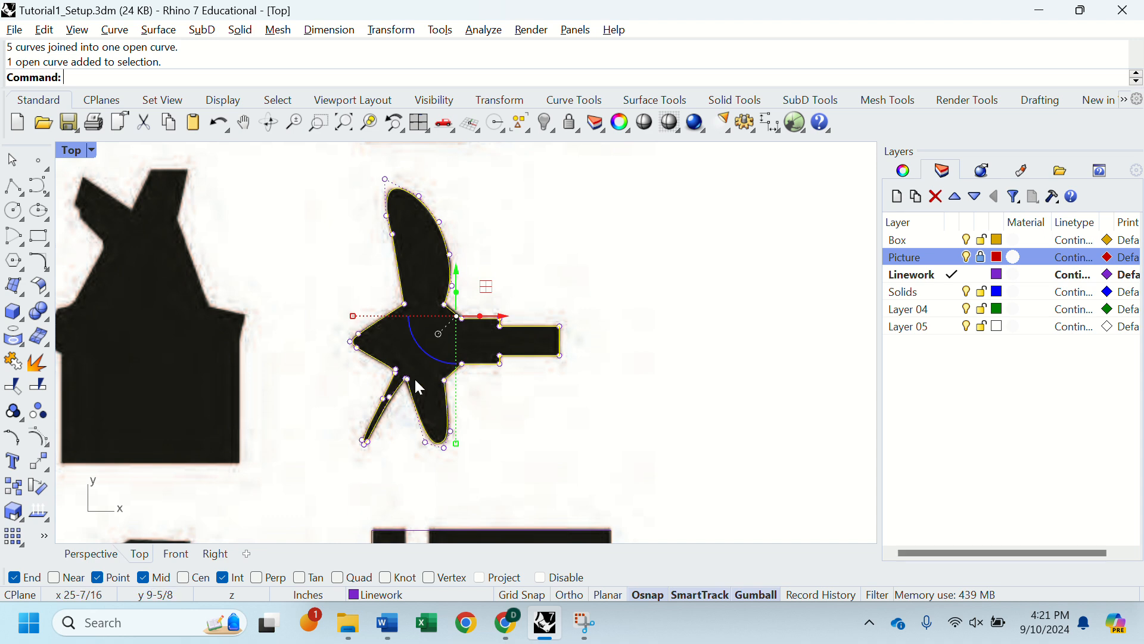
pyautogui.scroll(5, 419, 385)
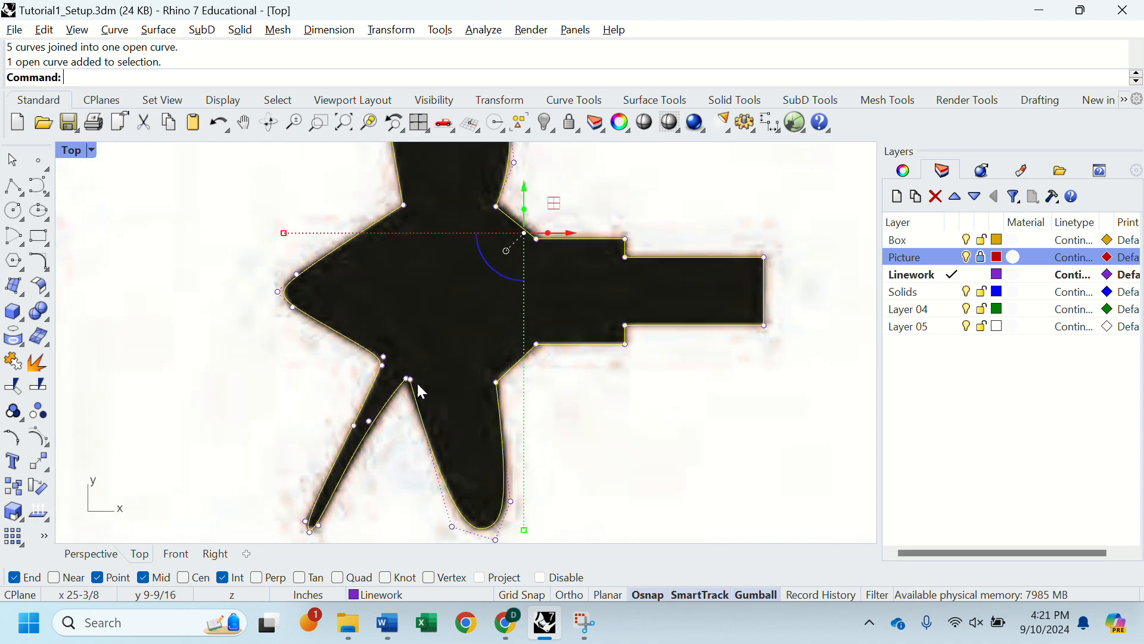
pyautogui.scroll(4, 413, 378)
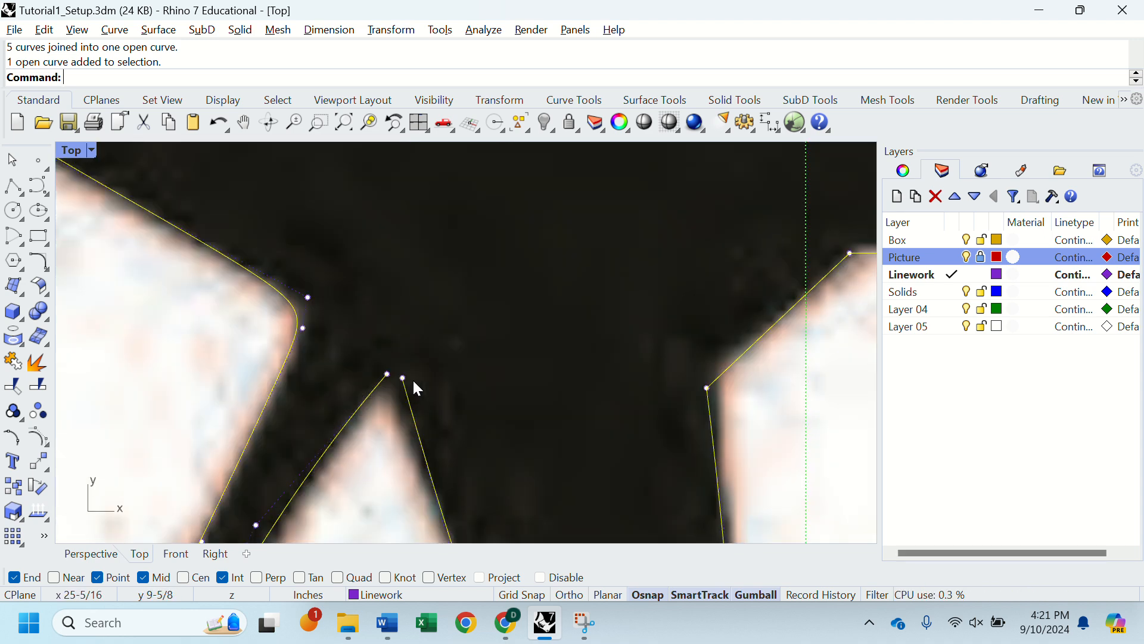
pyautogui.scroll(-2, 400, 379)
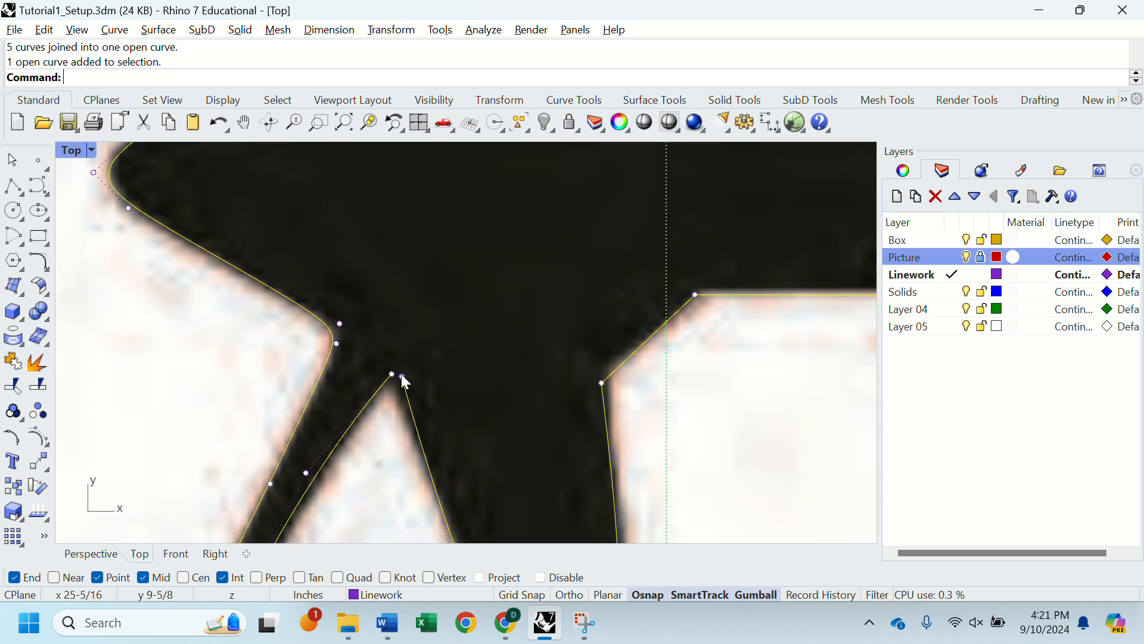
pyautogui.scroll(-1, 403, 380)
pyautogui.scroll(-2, 403, 380)
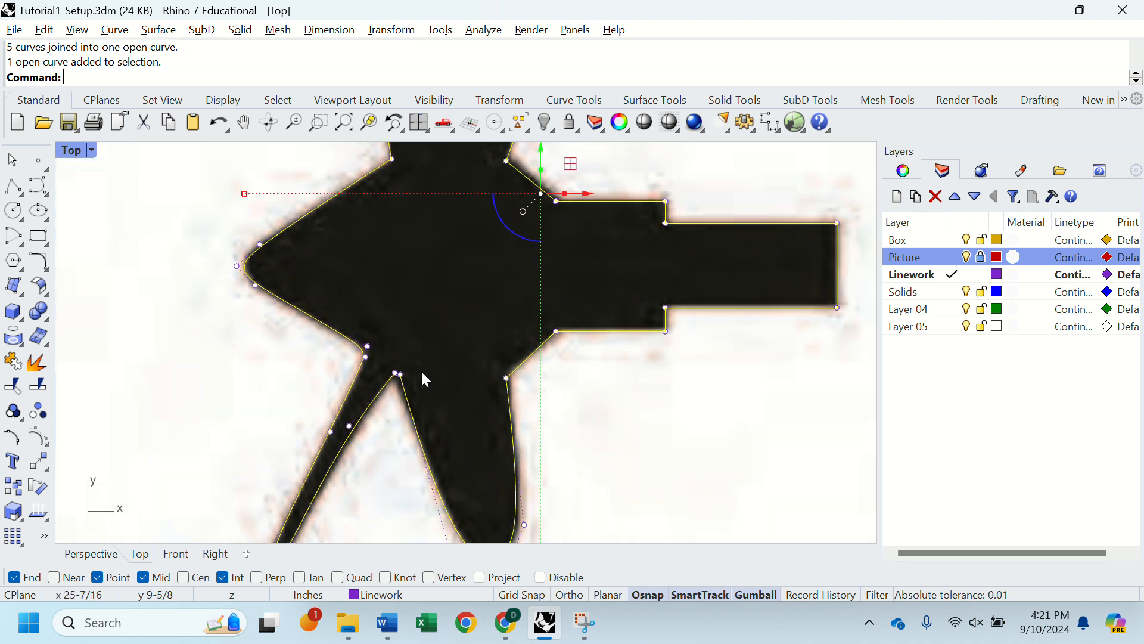
pyautogui.scroll(-5, 425, 379)
pyautogui.press('Escape')
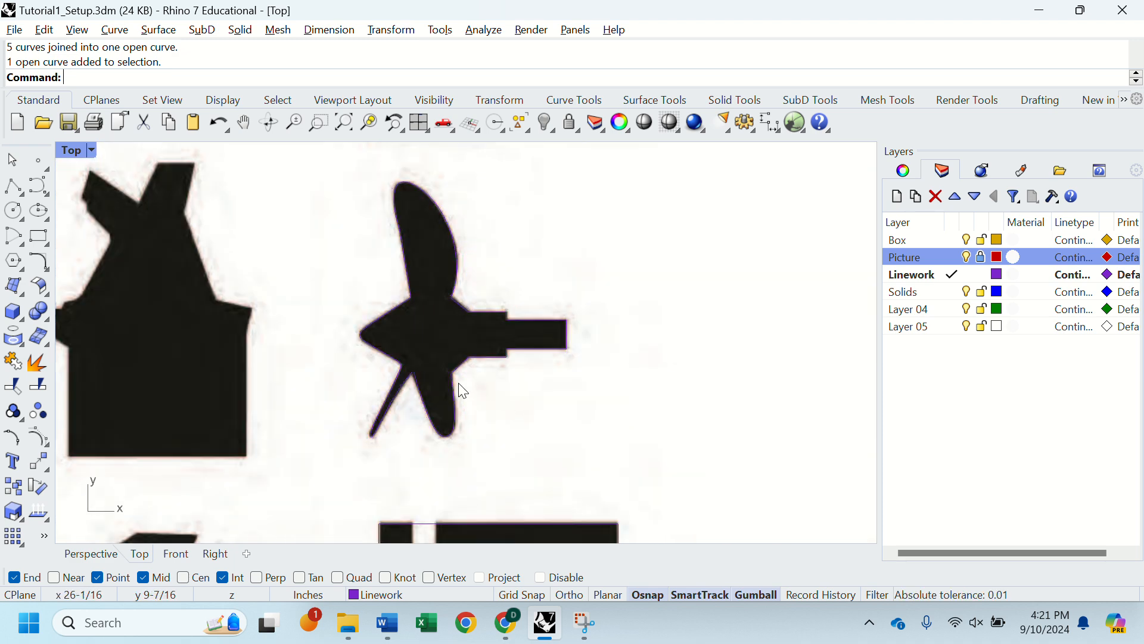
# Step: Move the lower blade's left root endpoint onto the thin blade's root endpoint with the Move command, snapping to the endpoint to close the gap
pyautogui.click(452, 387)
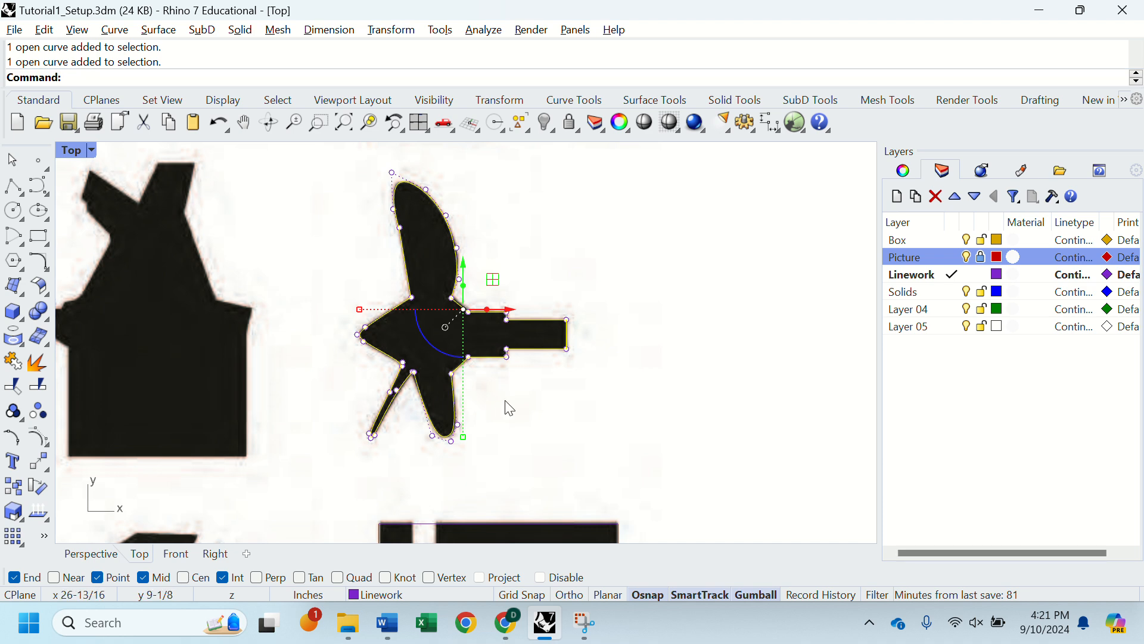
pyautogui.scroll(5, 441, 378)
pyautogui.scroll(2, 437, 377)
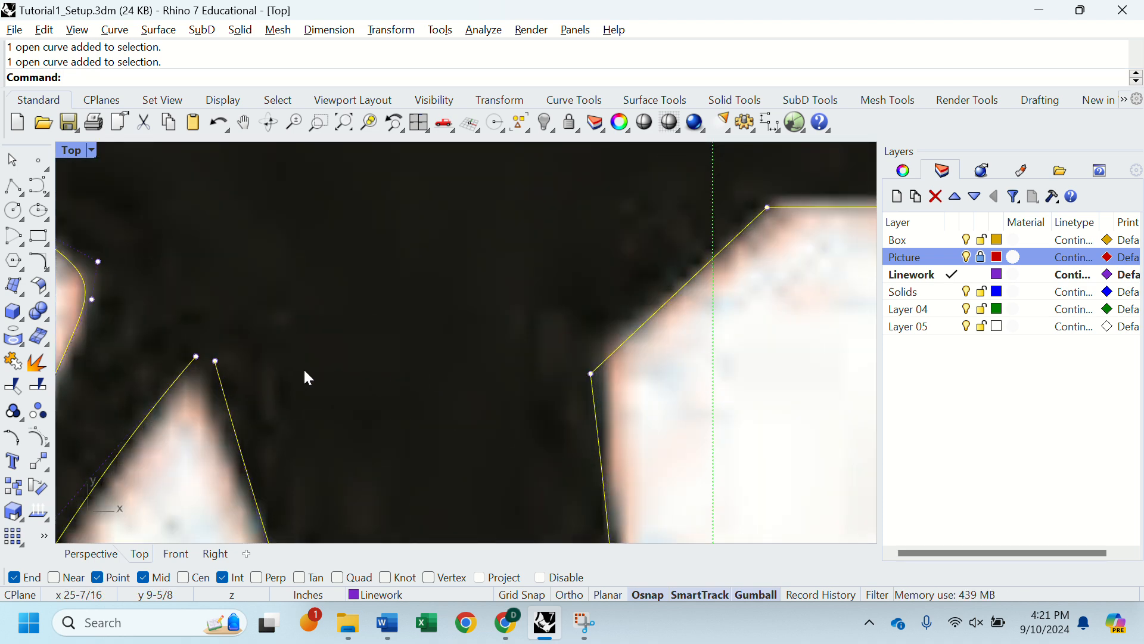
pyautogui.click(215, 360)
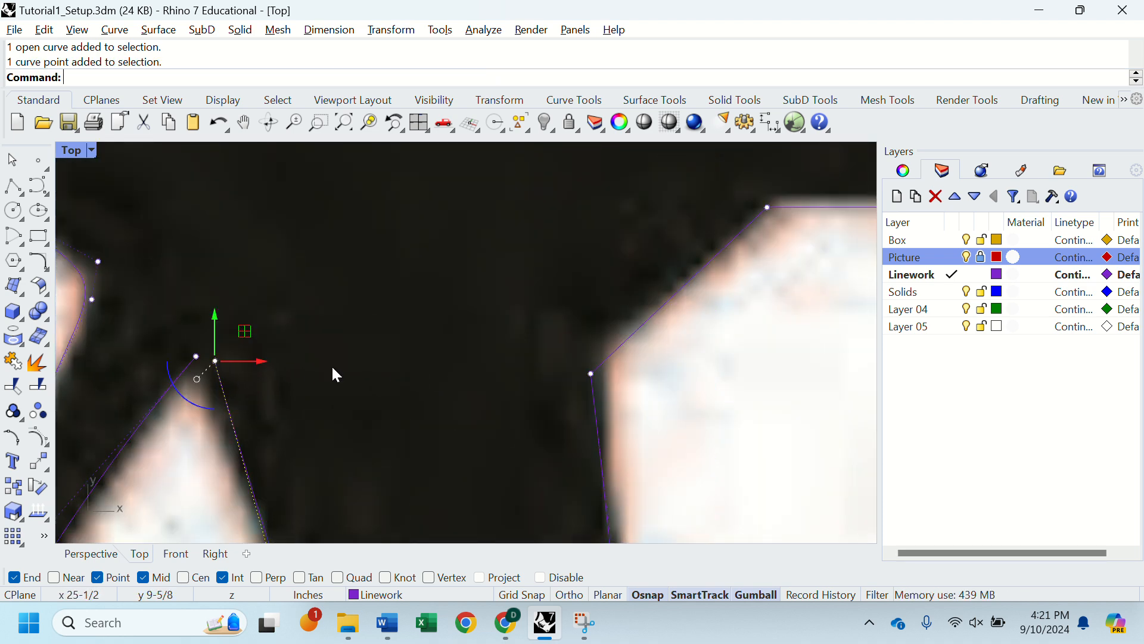
pyautogui.press('Return')
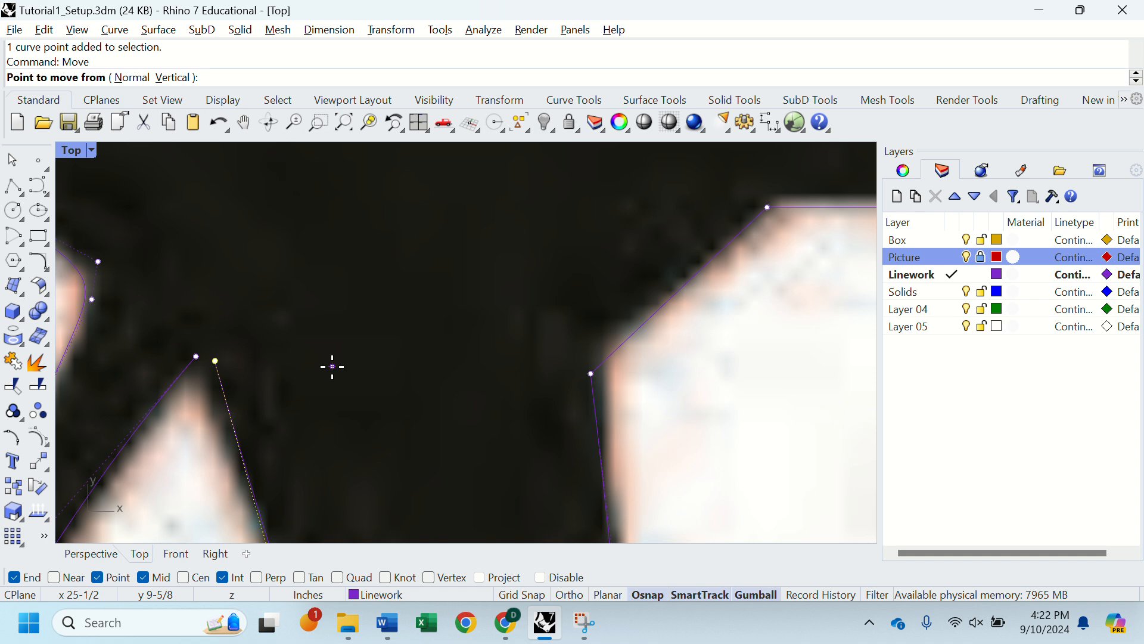
pyautogui.click(216, 361)
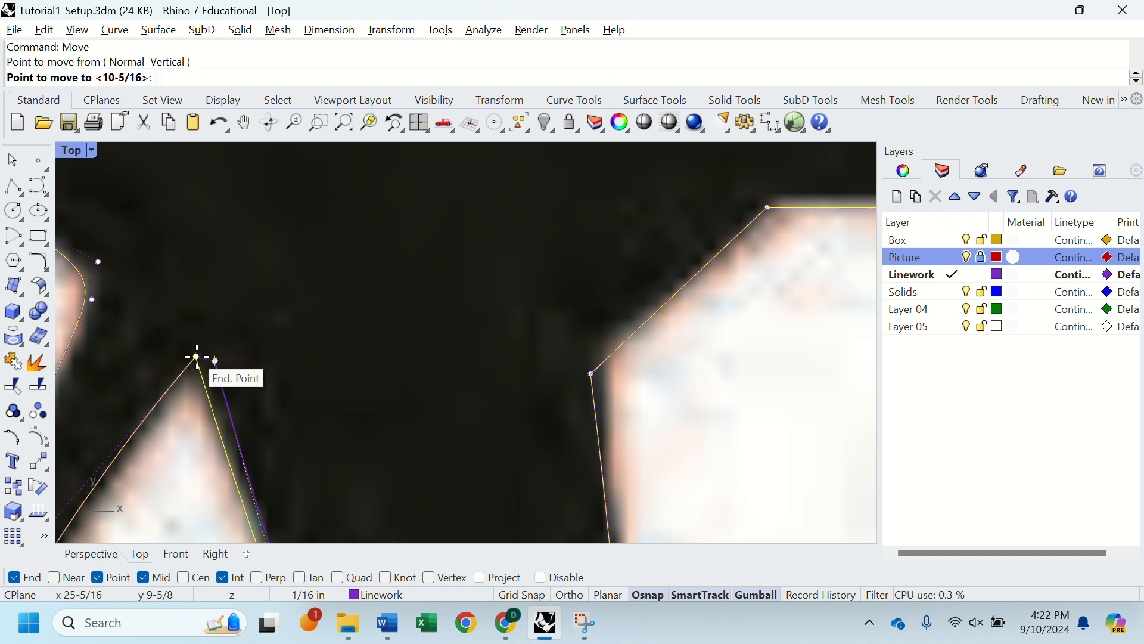
pyautogui.click(198, 354)
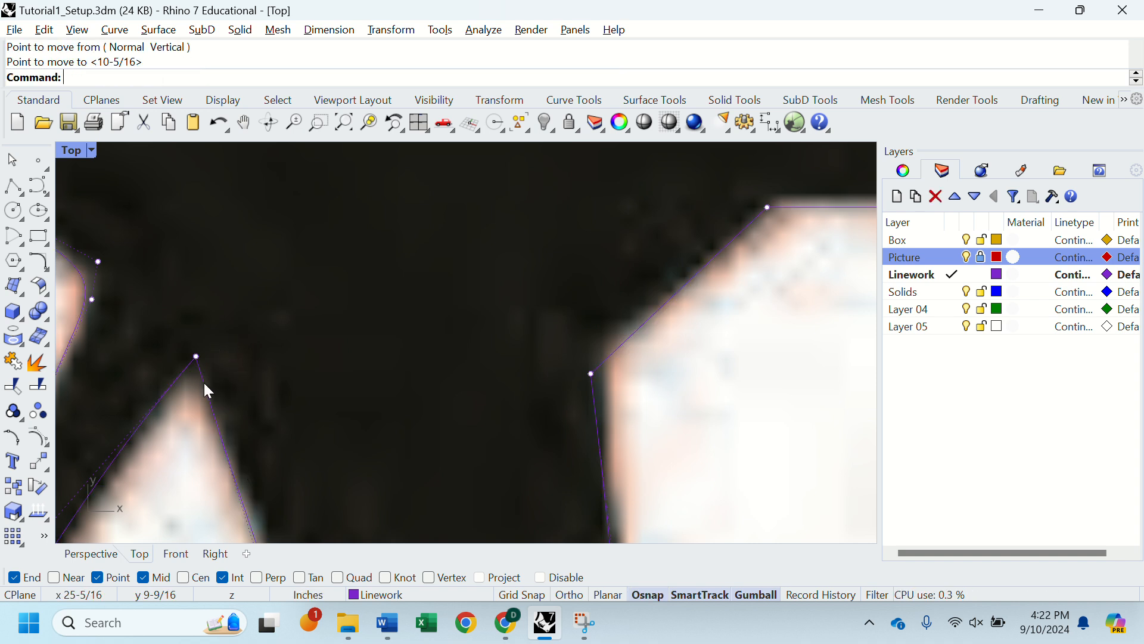
pyautogui.click(208, 383)
pyautogui.hotkey('ctrl', 'j')
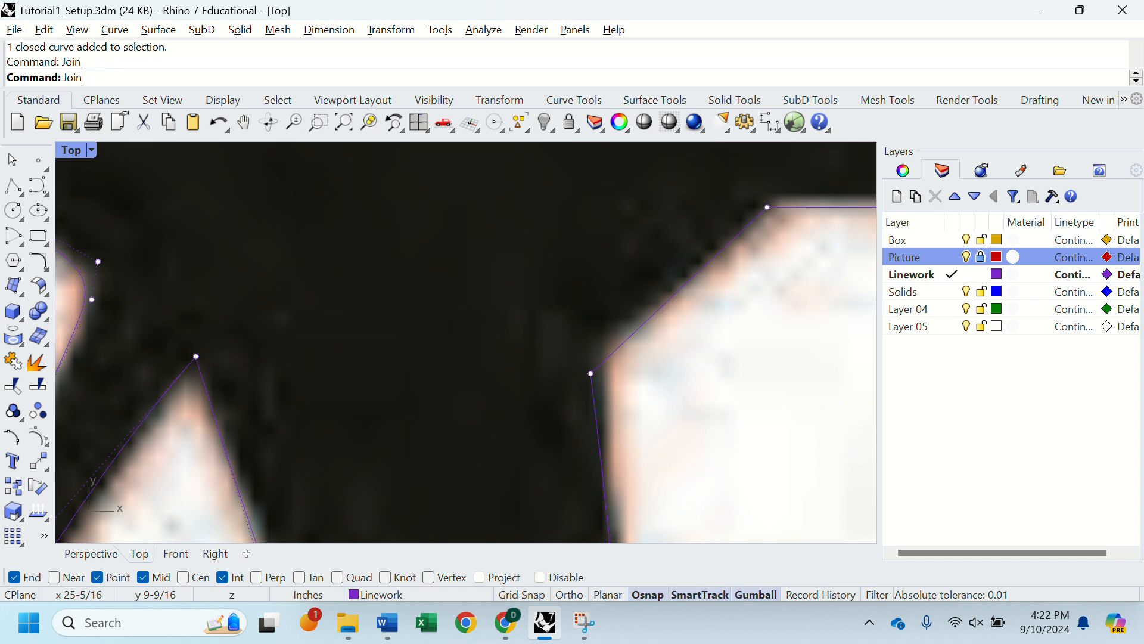
pyautogui.scroll(-4, 315, 248)
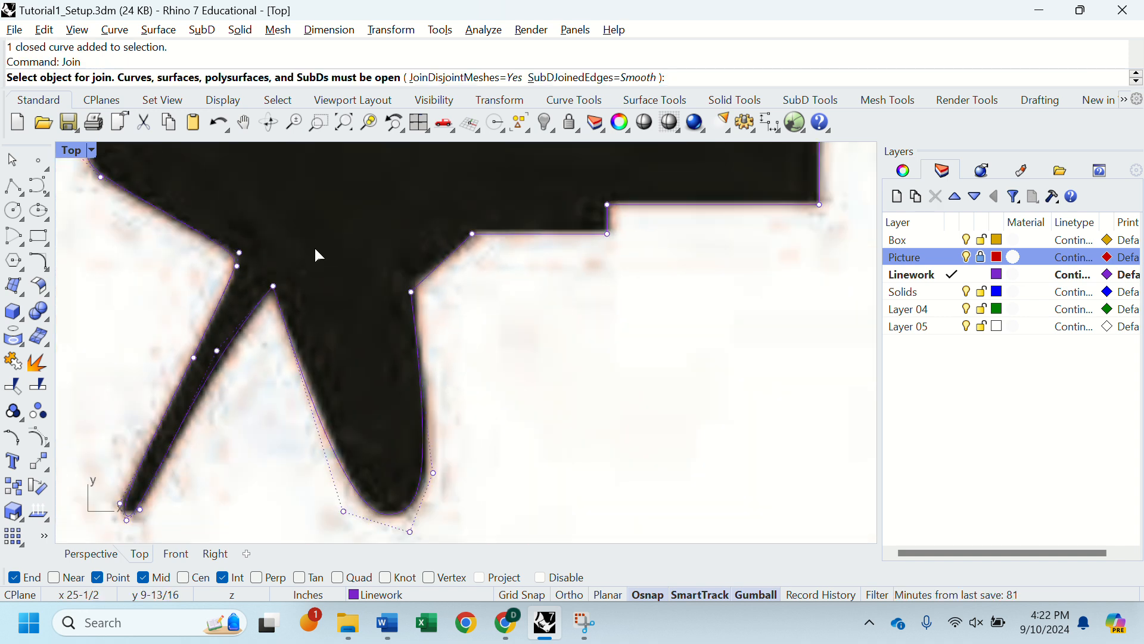
pyautogui.hotkey('ctrl', 'z')
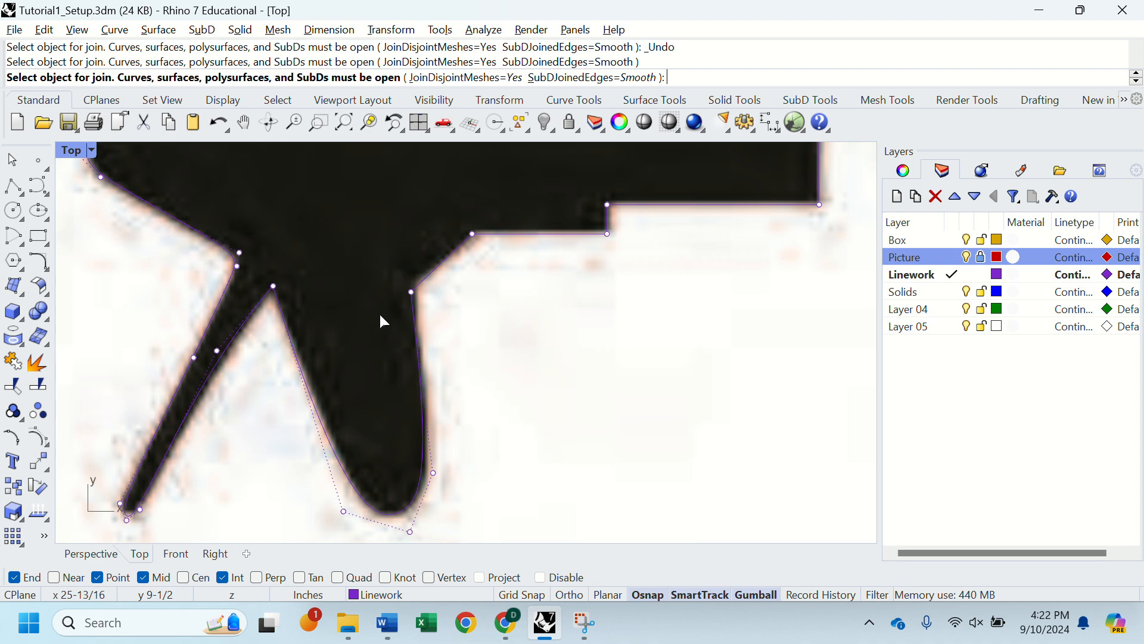
pyautogui.press('Escape')
pyautogui.press('Escape')
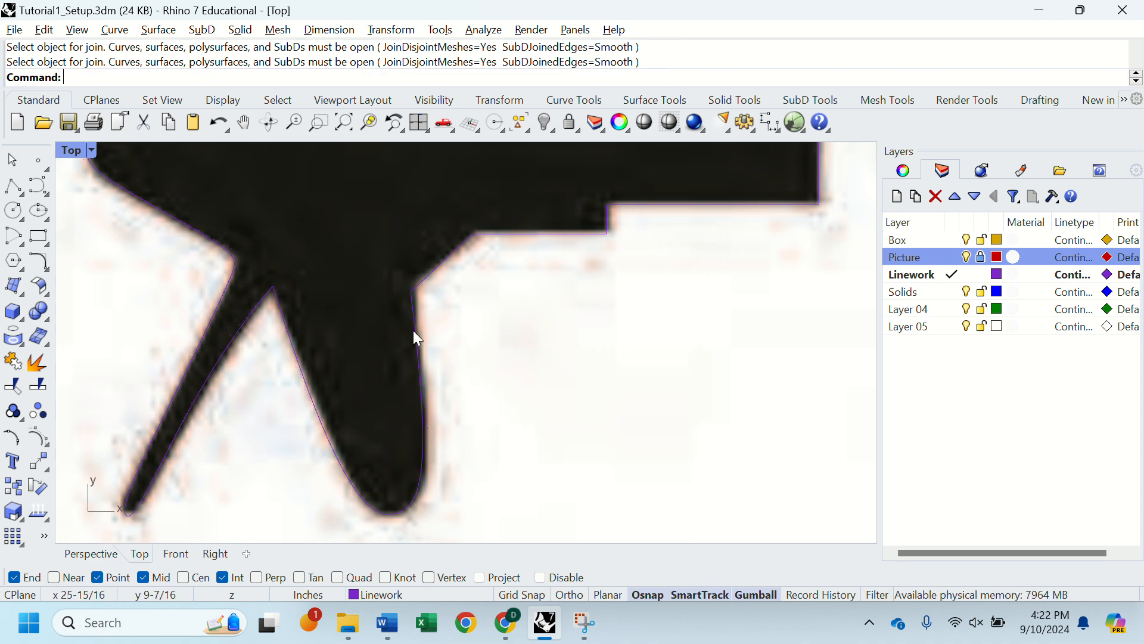
# Step: Select the propeller outline and its shared root point between the lower blades, and check whether the whole outline is one closed curve
pyautogui.click(420, 331)
pyautogui.click(273, 286)
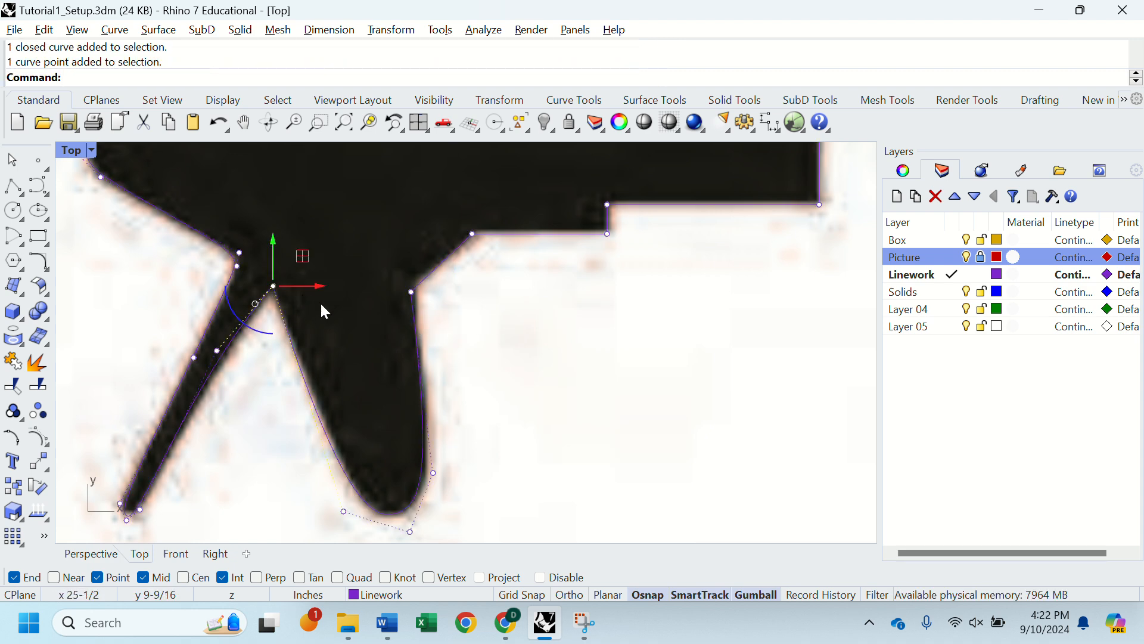
pyautogui.click(286, 330)
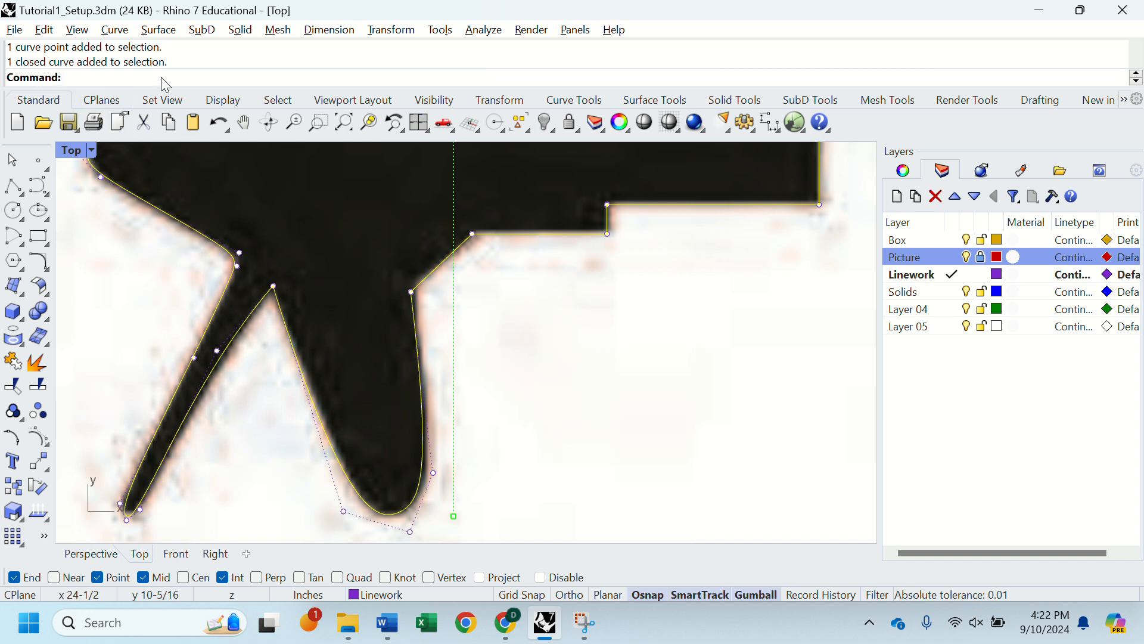
pyautogui.scroll(-2, 318, 252)
pyautogui.scroll(-2, 387, 238)
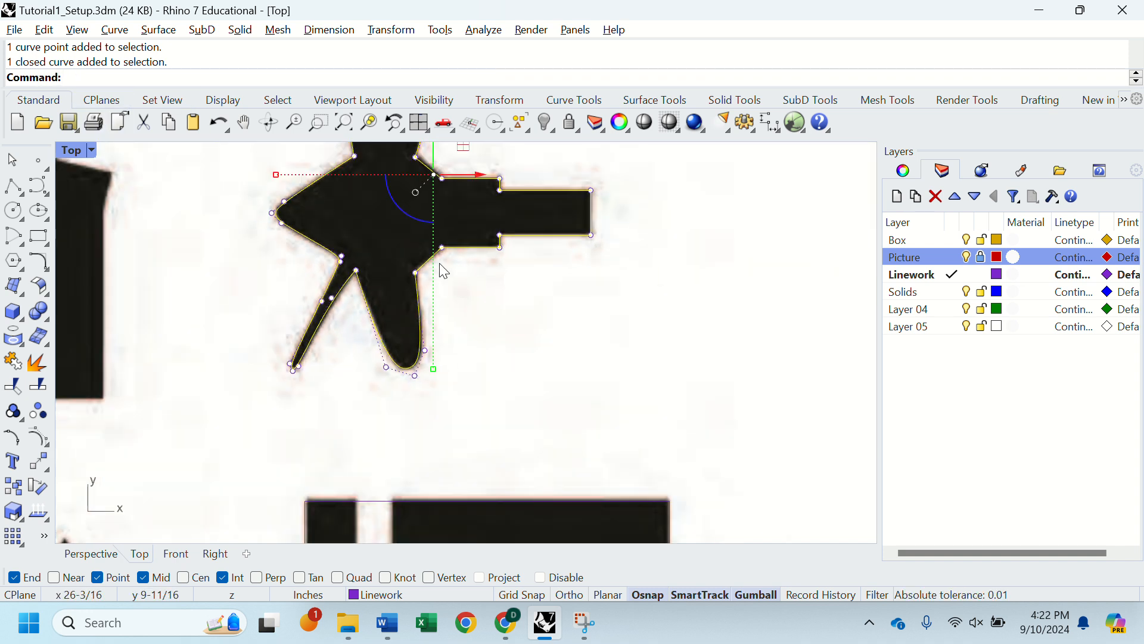
pyautogui.moveTo(382, 229); pyautogui.dragTo(441, 370, button='right')
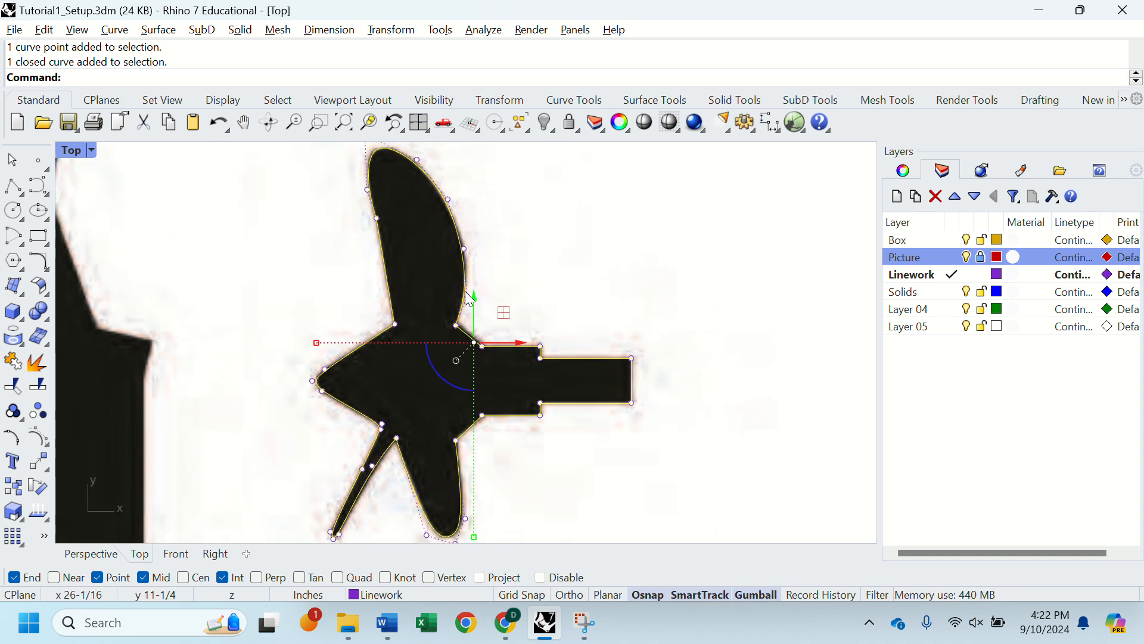